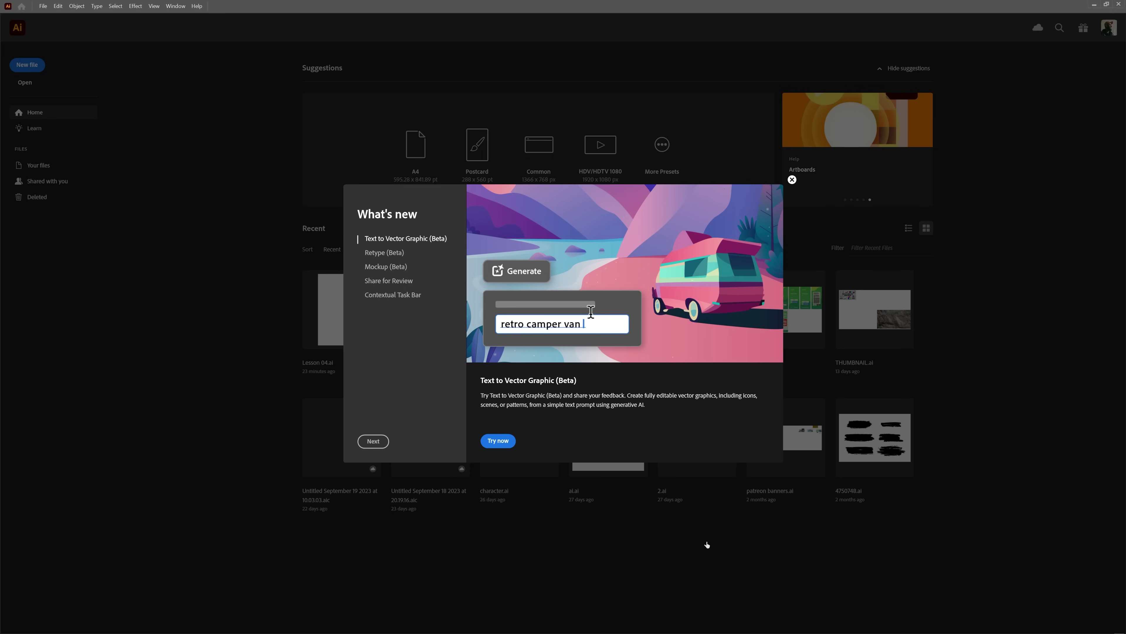
Preview the Retype, Mockup, Share for Review and Contextual Task Bar features in What's new.
left_click(397, 253)
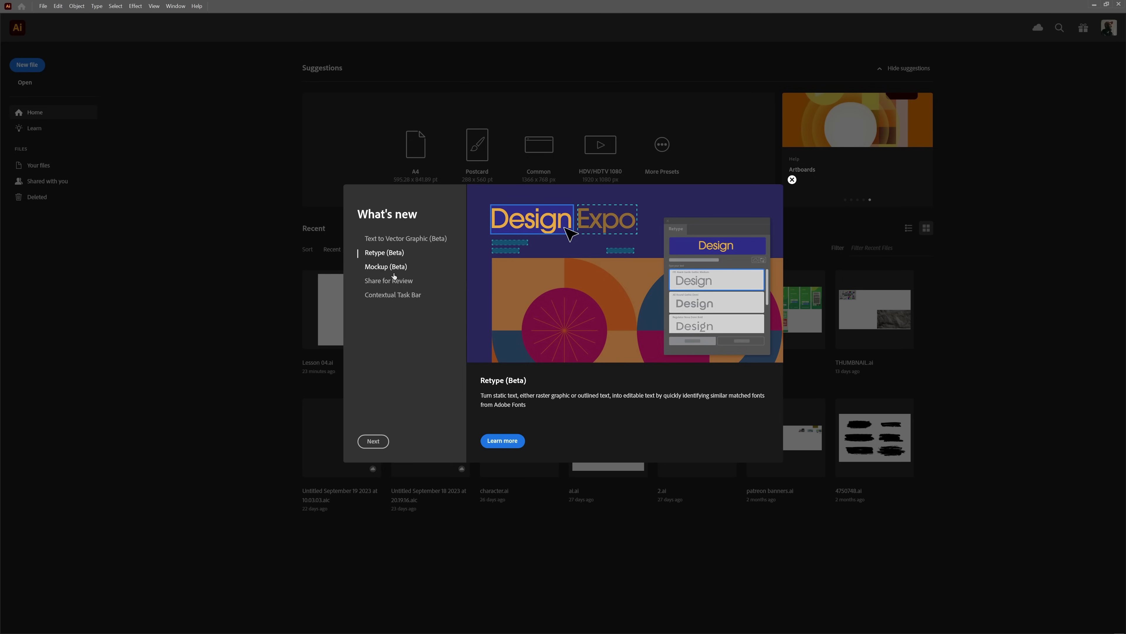
left_click(405, 269)
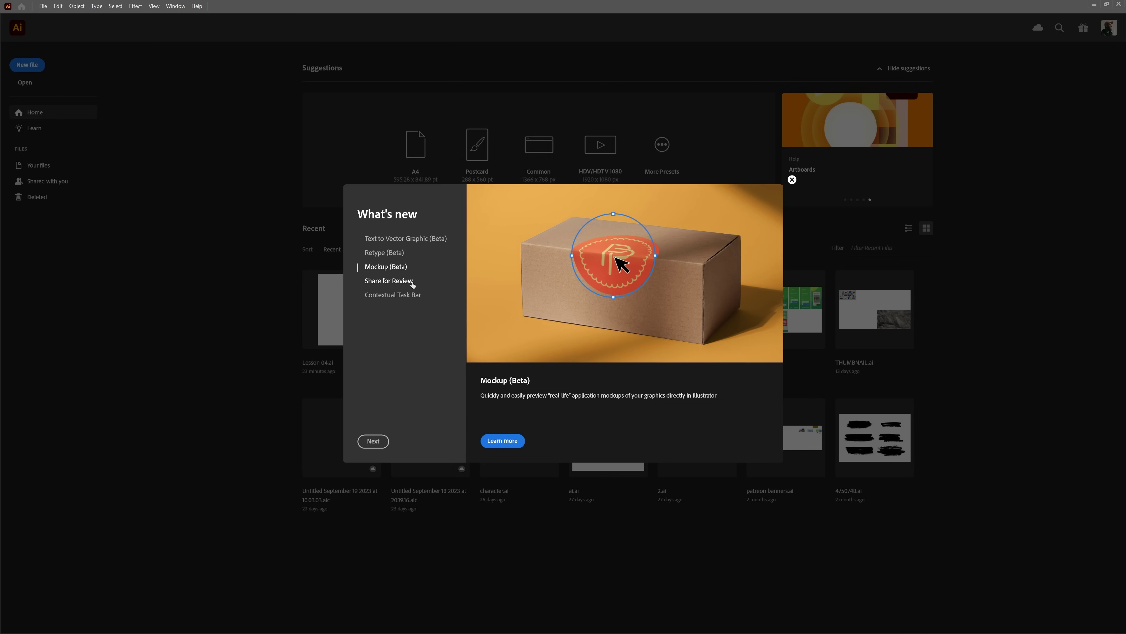
left_click(412, 280)
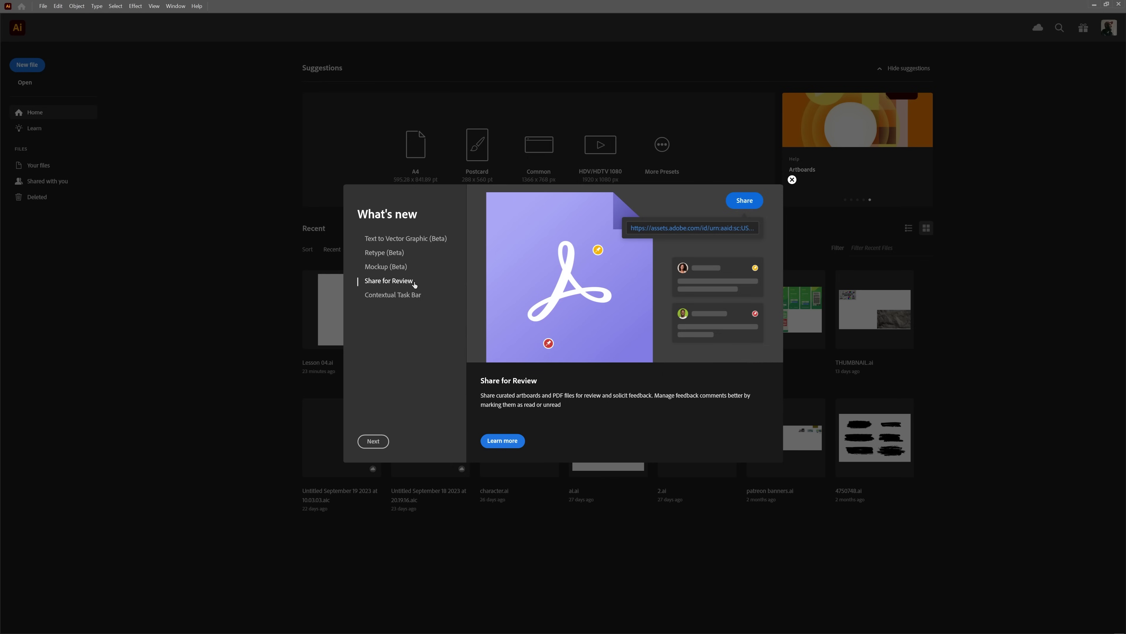
left_click(404, 295)
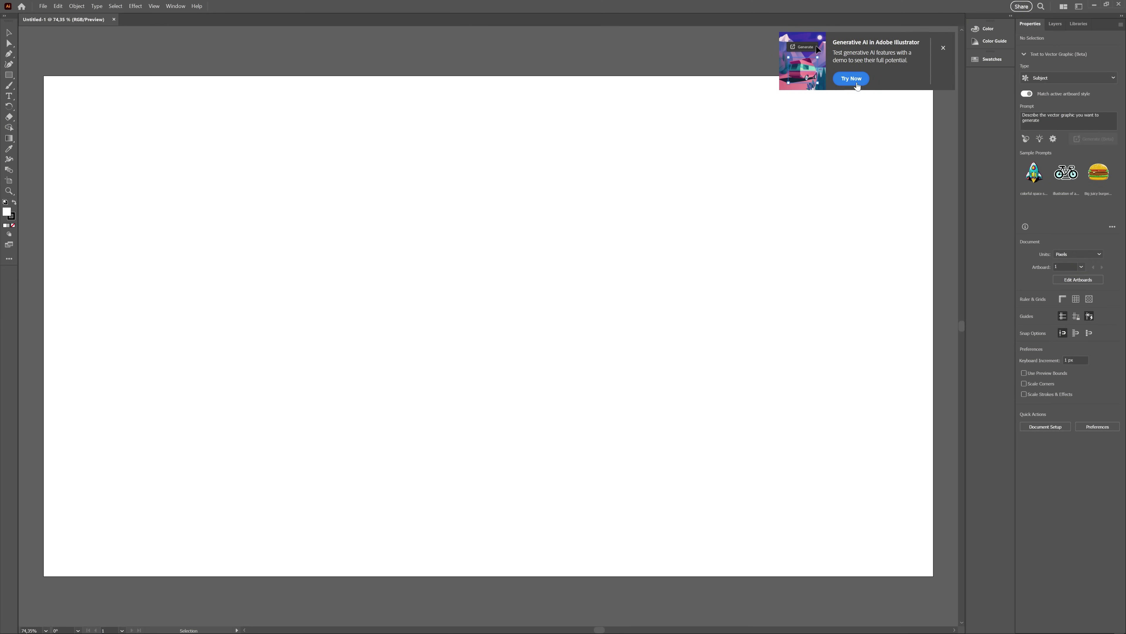
Open the Generative AI demo landscape file and dismiss its tour video.
left_click(851, 79)
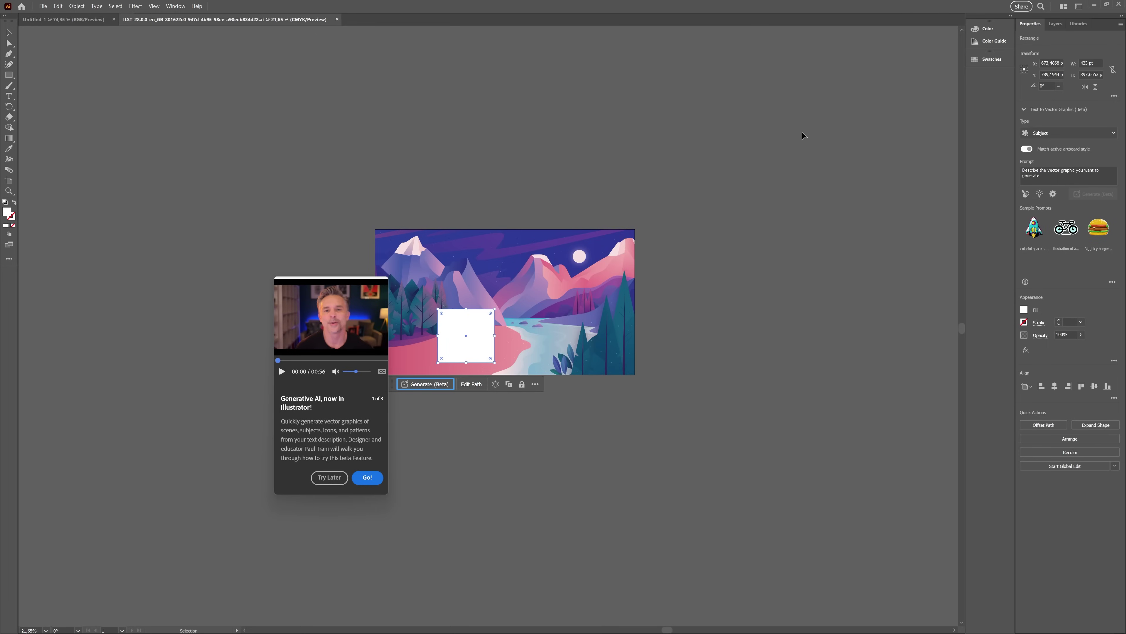
left_click(337, 478)
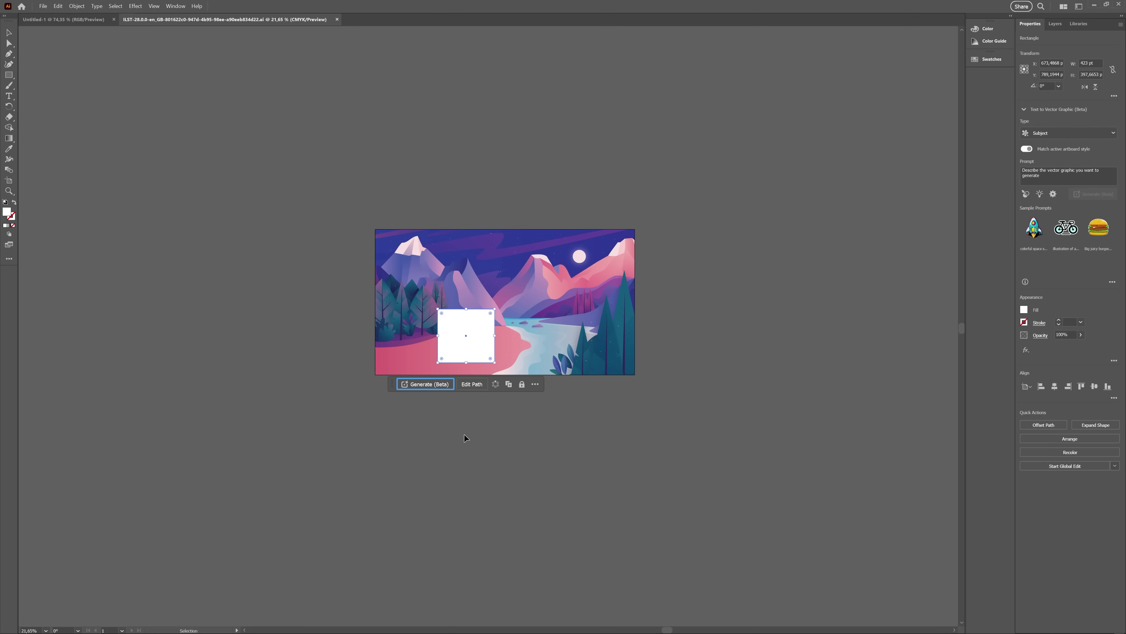
Generate vector graphics for the white rectangle from the prompt 'camping', accepting the AI terms.
left_click(424, 384)
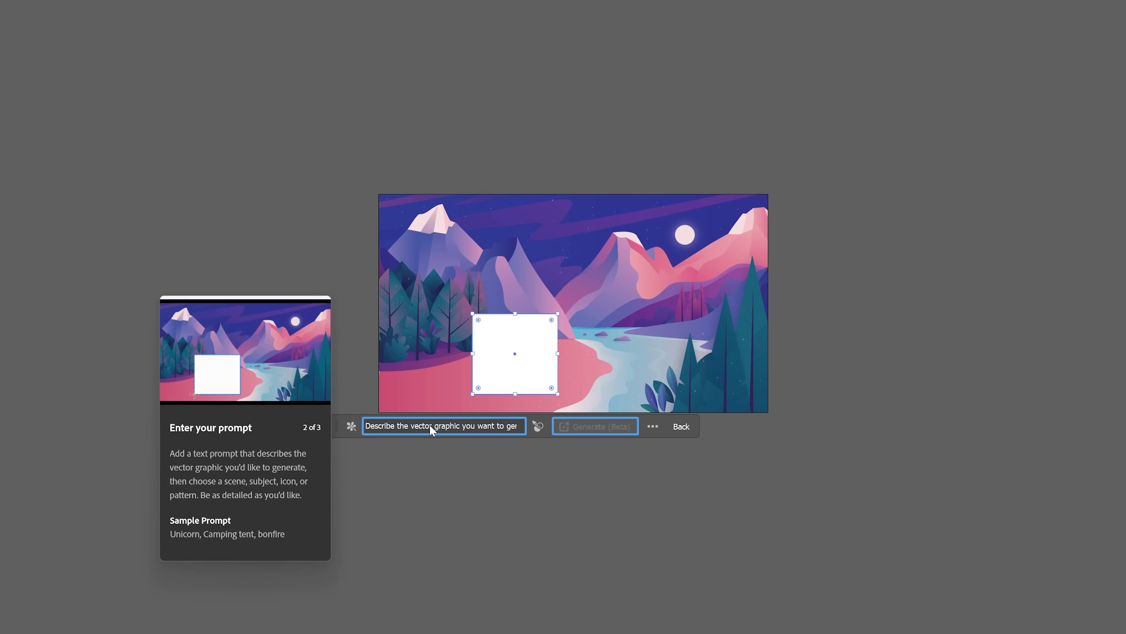
left_click(430, 426)
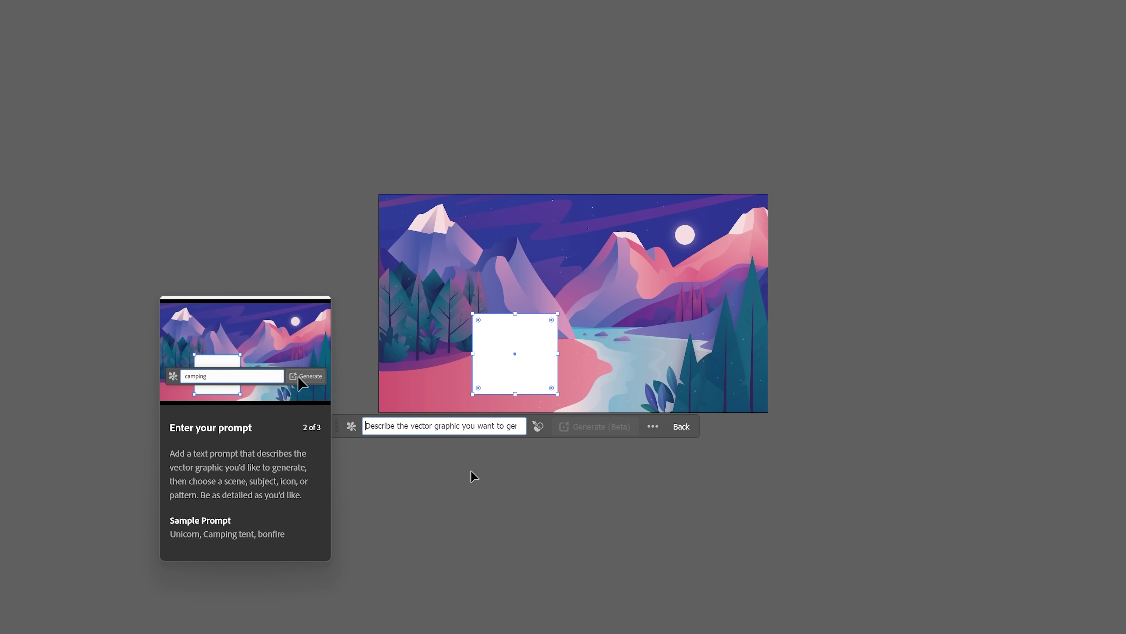
type("camping")
key("Return")
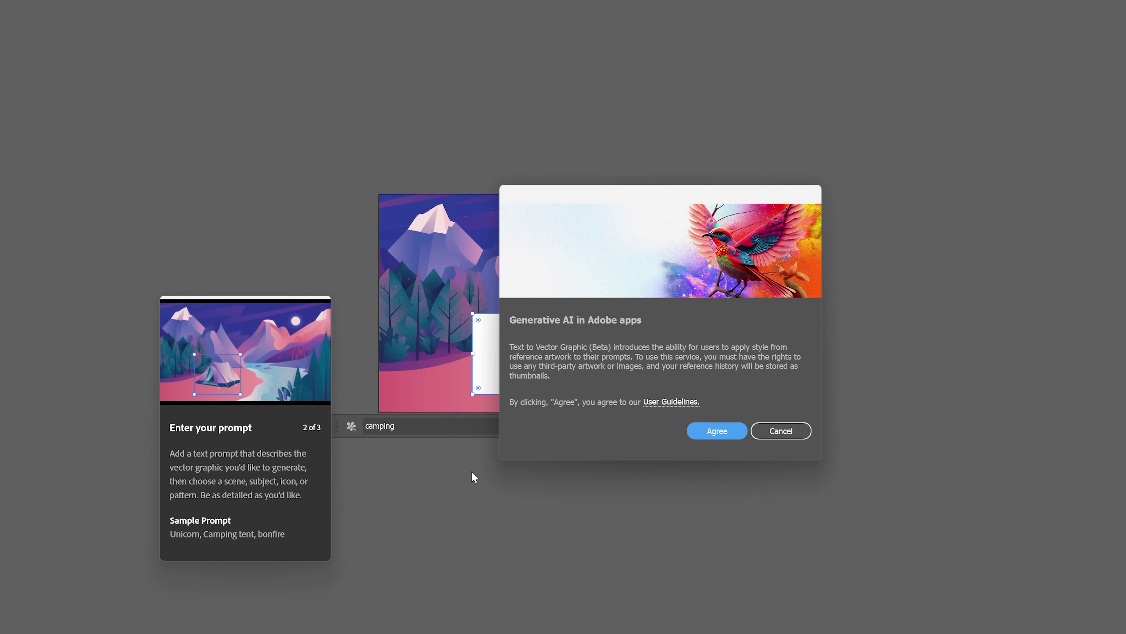
left_click(713, 431)
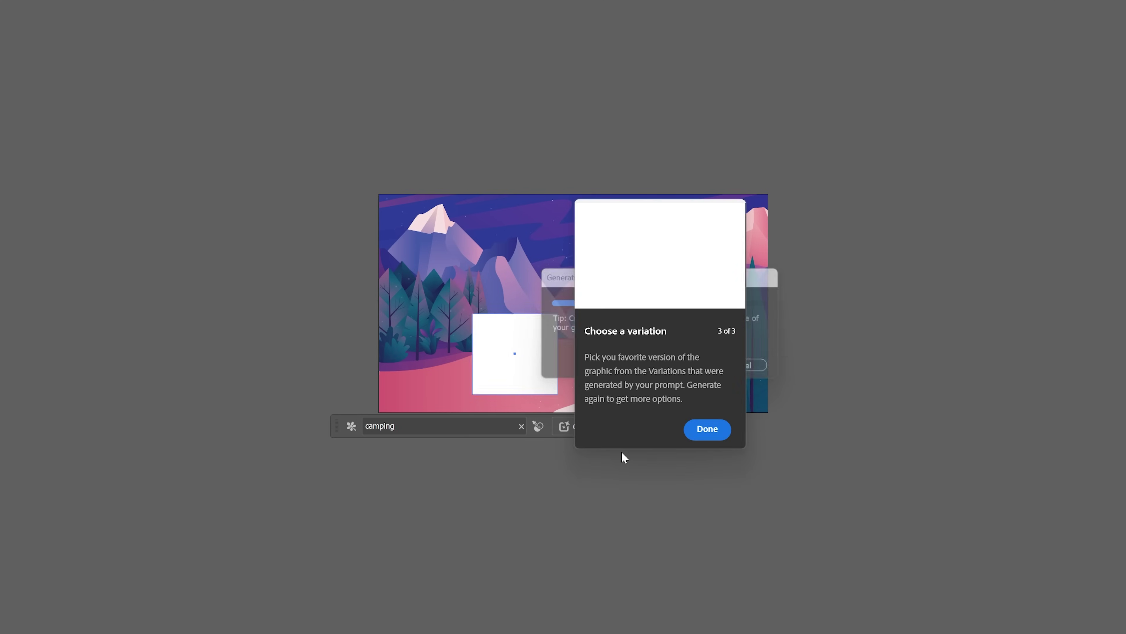
Zoom in and move the generated tent off the artboard, then back onto the beach.
left_click(566, 487)
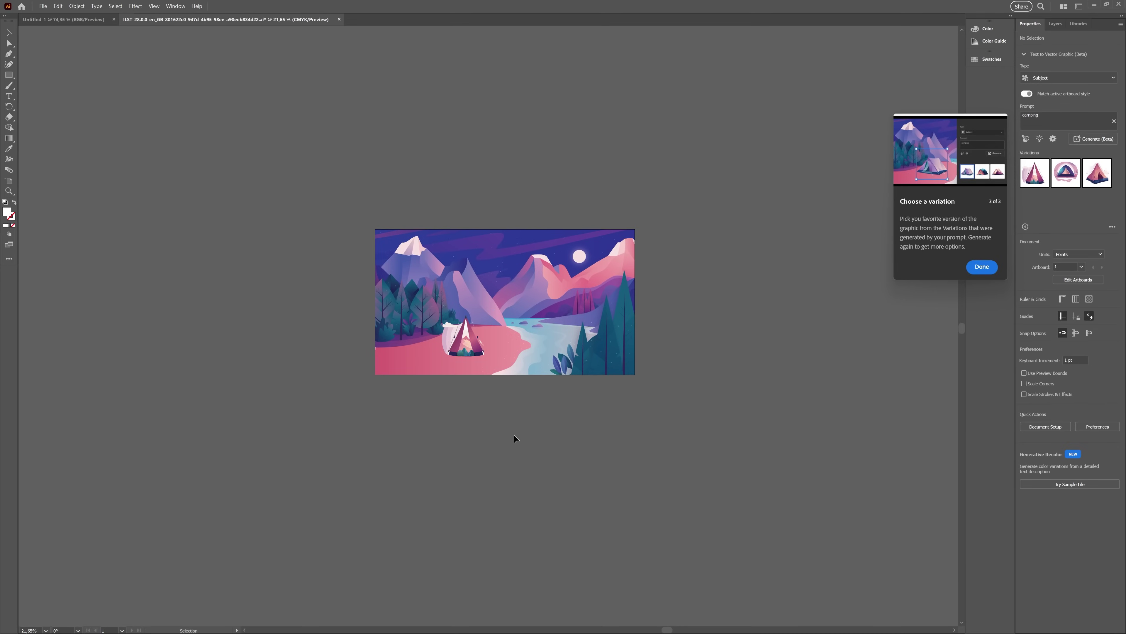
scroll(452, 380, "up", 4)
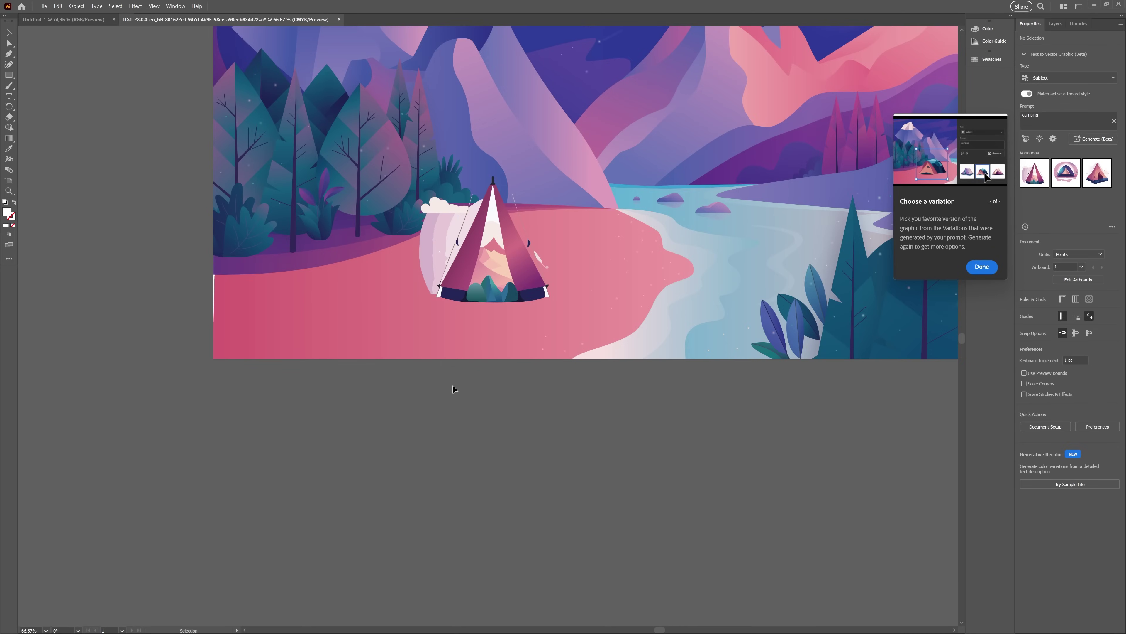
scroll(528, 433, "up", 3)
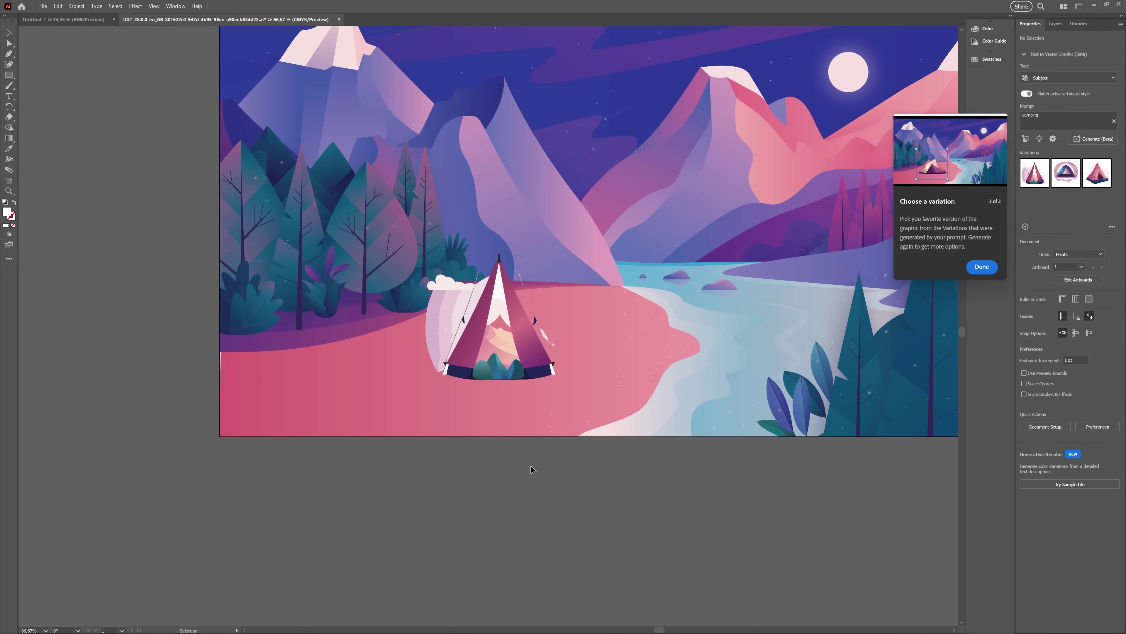
left_click(498, 351)
left_click_drag(499, 350, 104, 503)
left_click(227, 503)
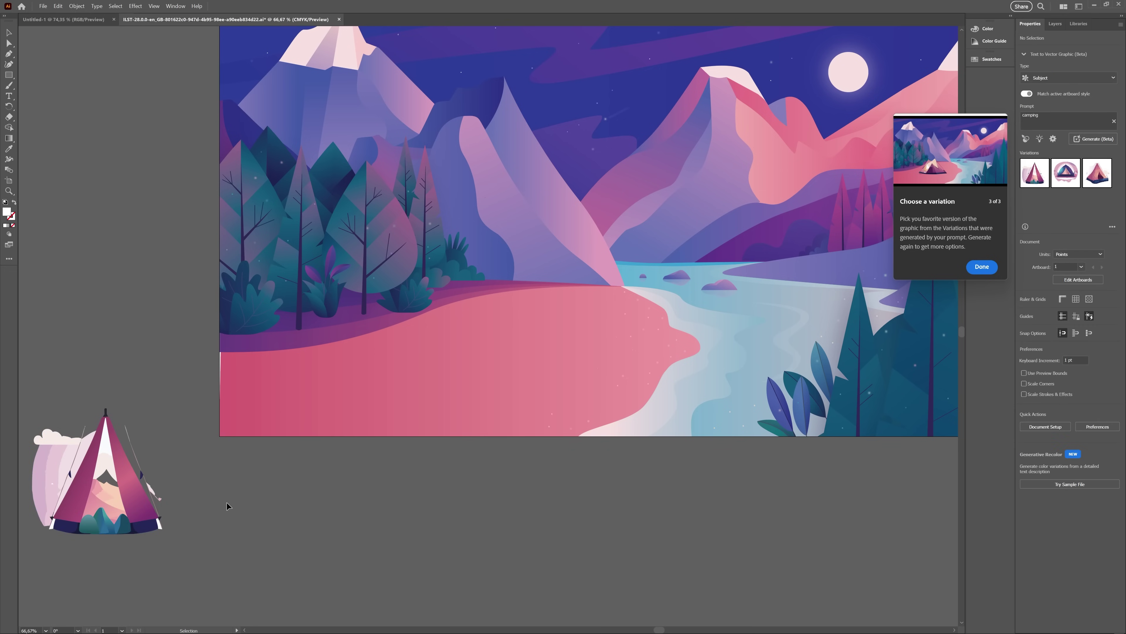
left_click(146, 526)
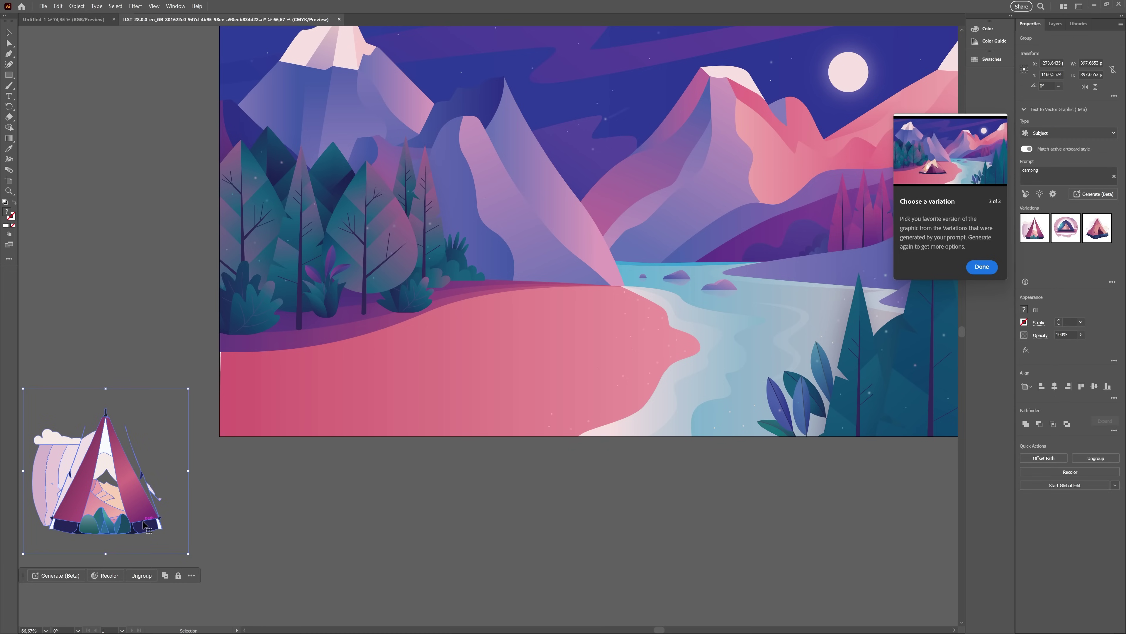
left_click_drag(146, 526, 560, 370)
Try the circular tent variation, then settle on the triangular third variation.
left_click(1061, 238)
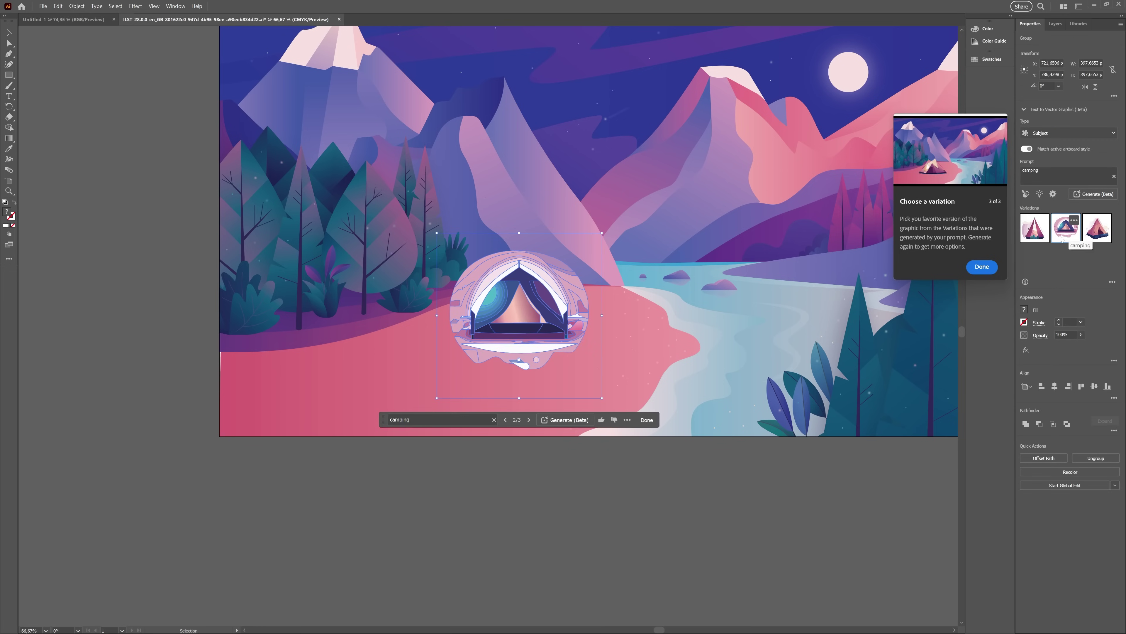
left_click(612, 397)
left_click(585, 311)
left_click(528, 419)
left_click(687, 531)
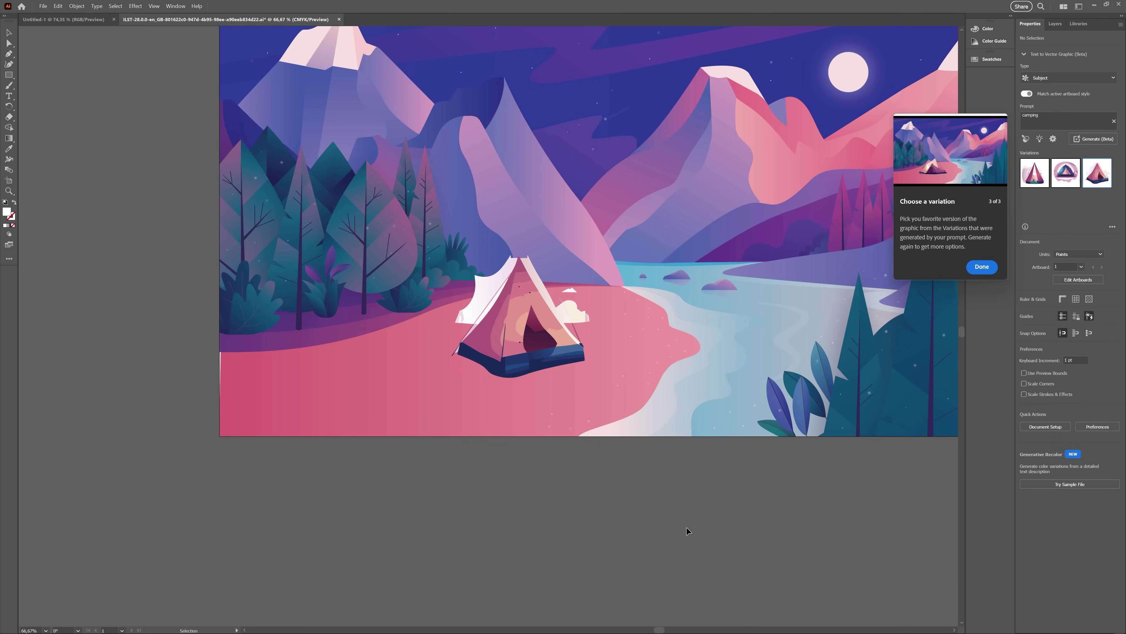
left_click(513, 324)
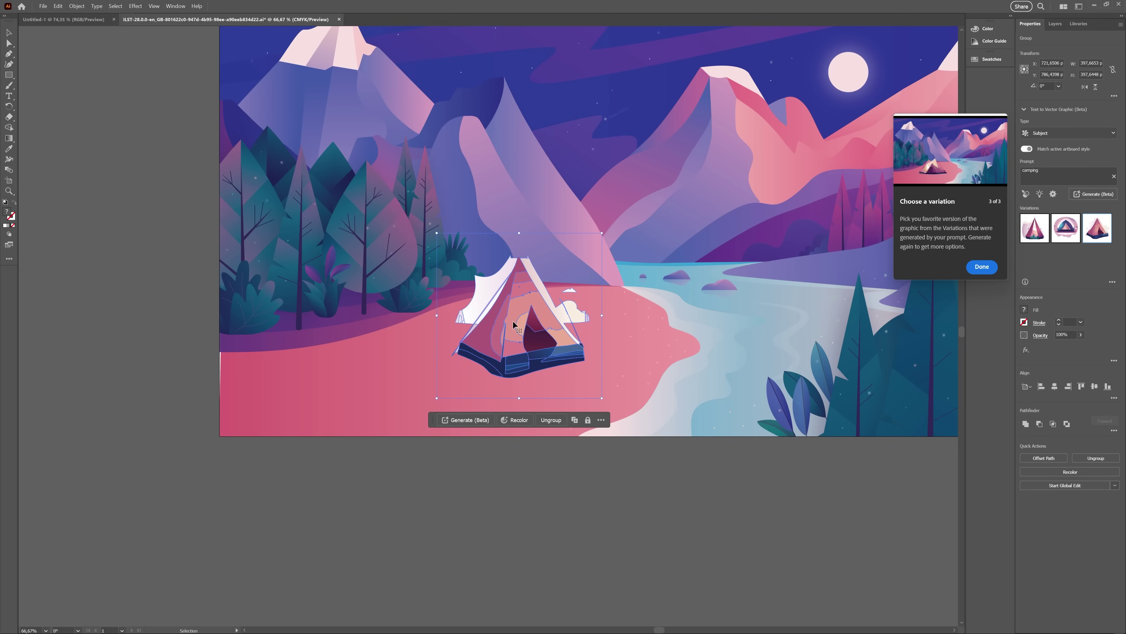
Replace the tent with a new rectangle and generate graphics from the prompt 'bonefire'.
key("Delete")
key("m")
mouse_move(463, 309)
left_mouse_down()
mouse_move(581, 395)
mouse_move(578, 412)
left_mouse_up()
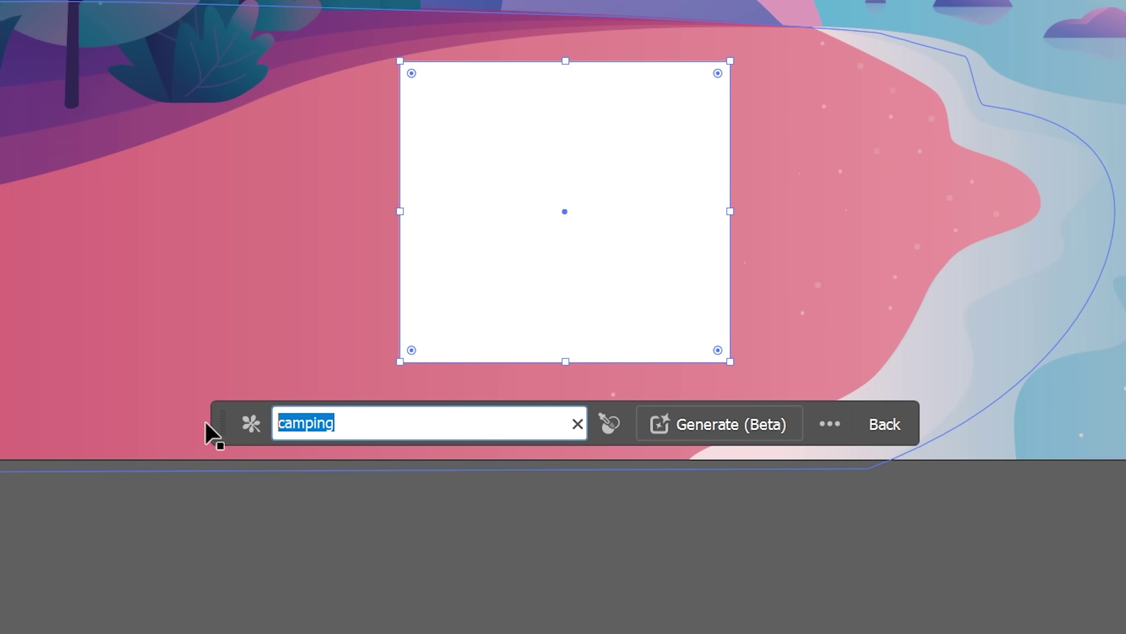
type("bonefire")
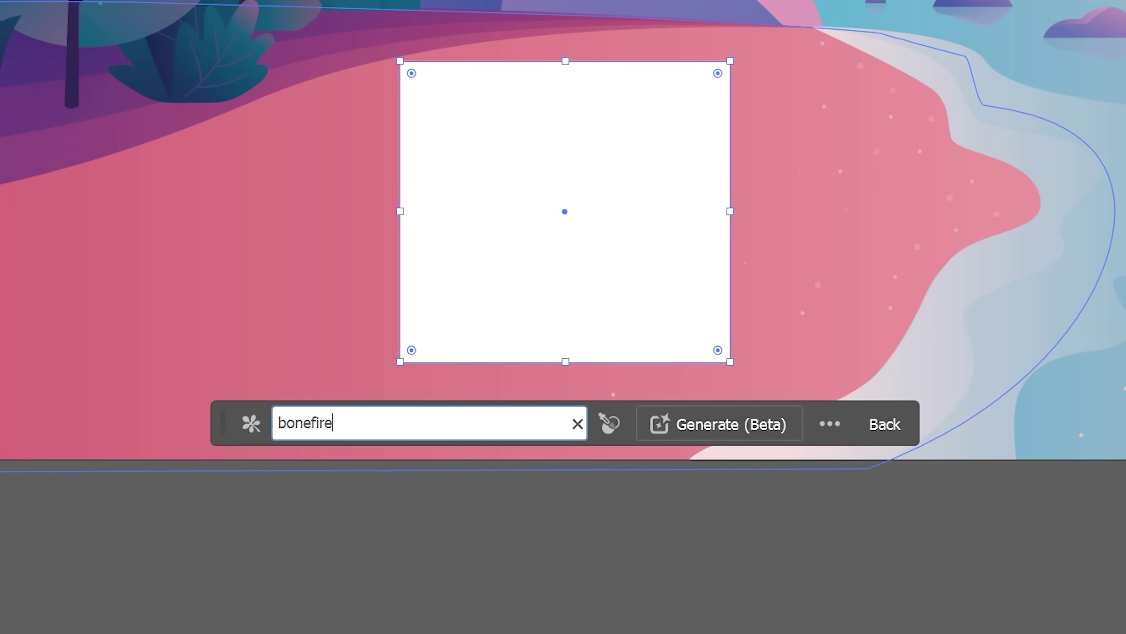
key("Return")
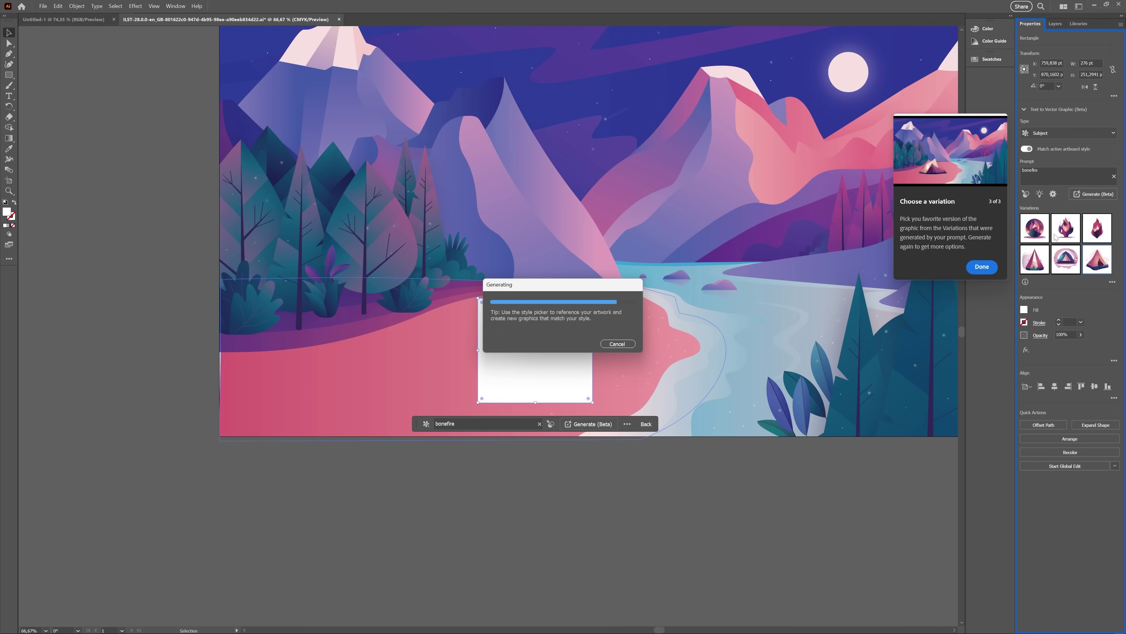
Swap in the tall flame-shaped bonfire variation and clear the selection.
left_click(588, 500)
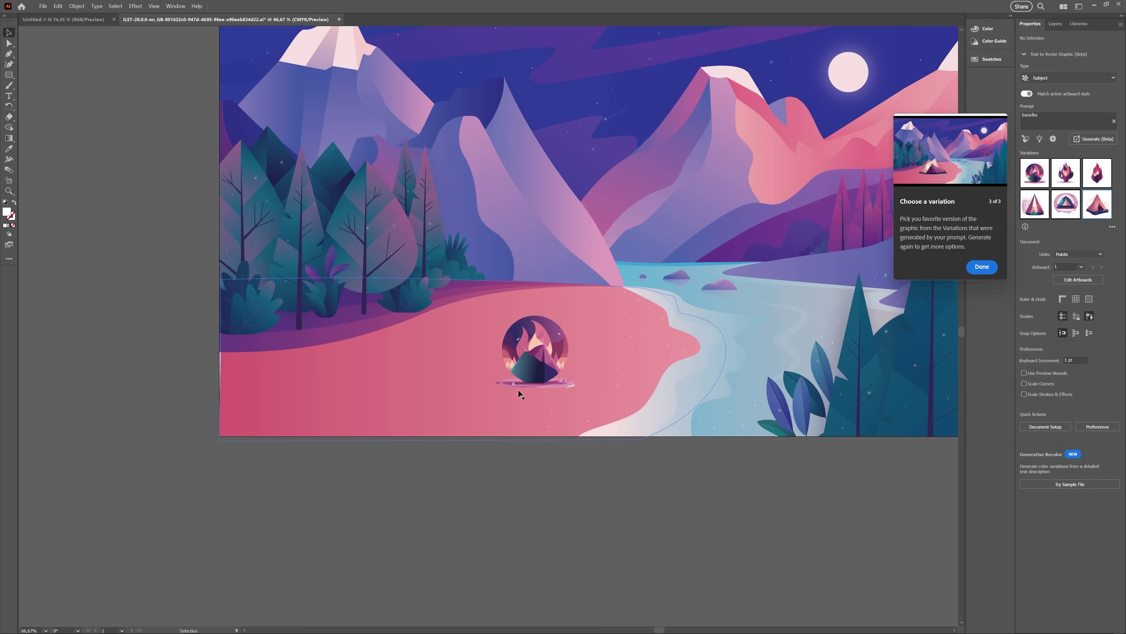
left_click(539, 371)
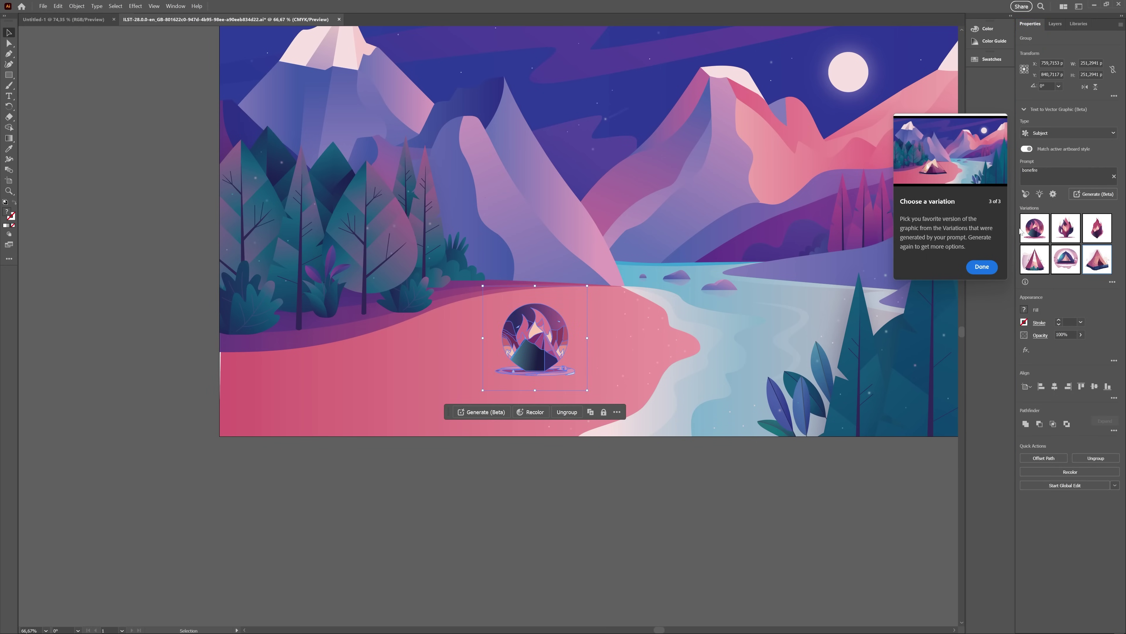
left_click(1071, 224)
left_click(757, 423)
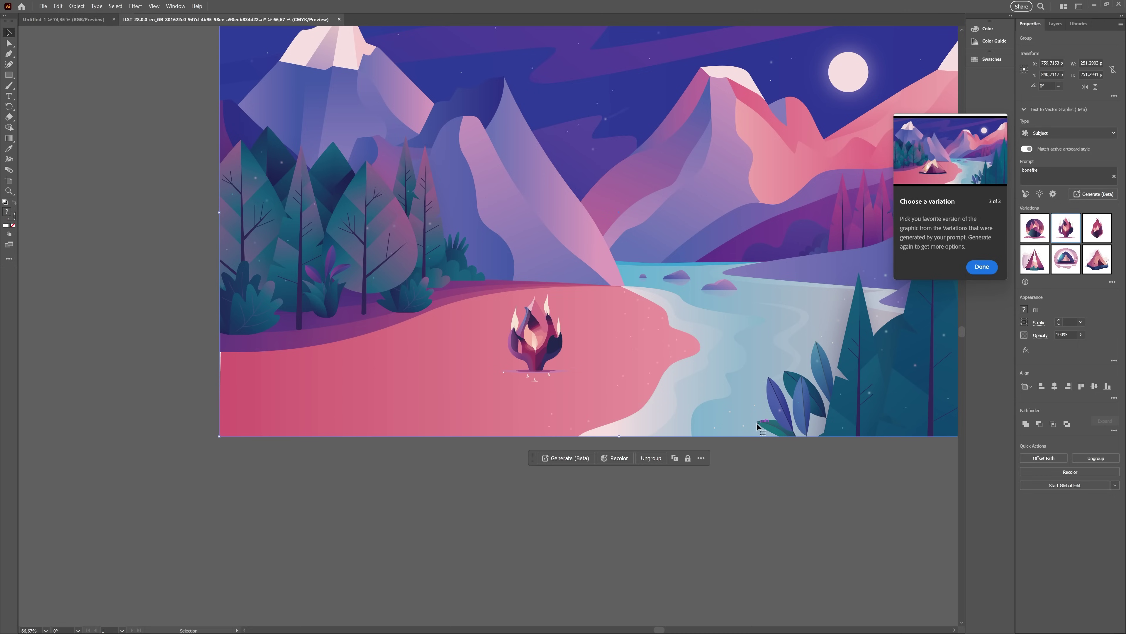
left_click(629, 512)
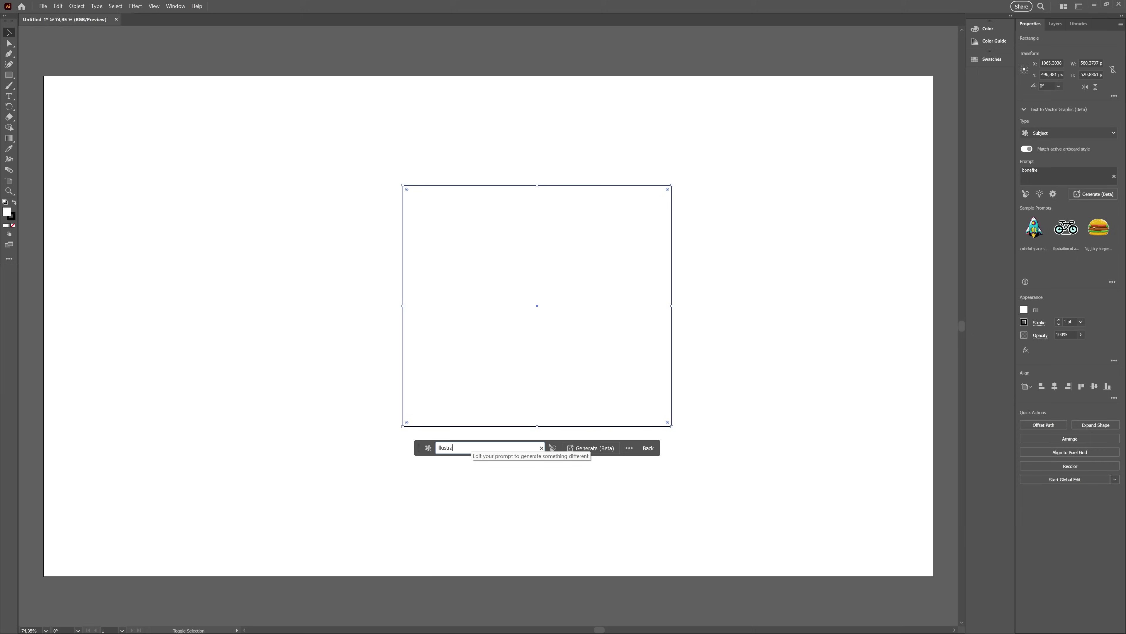
Generate from 'illustration of a rocket' and try the second rocket variation.
type("ion of a rocket")
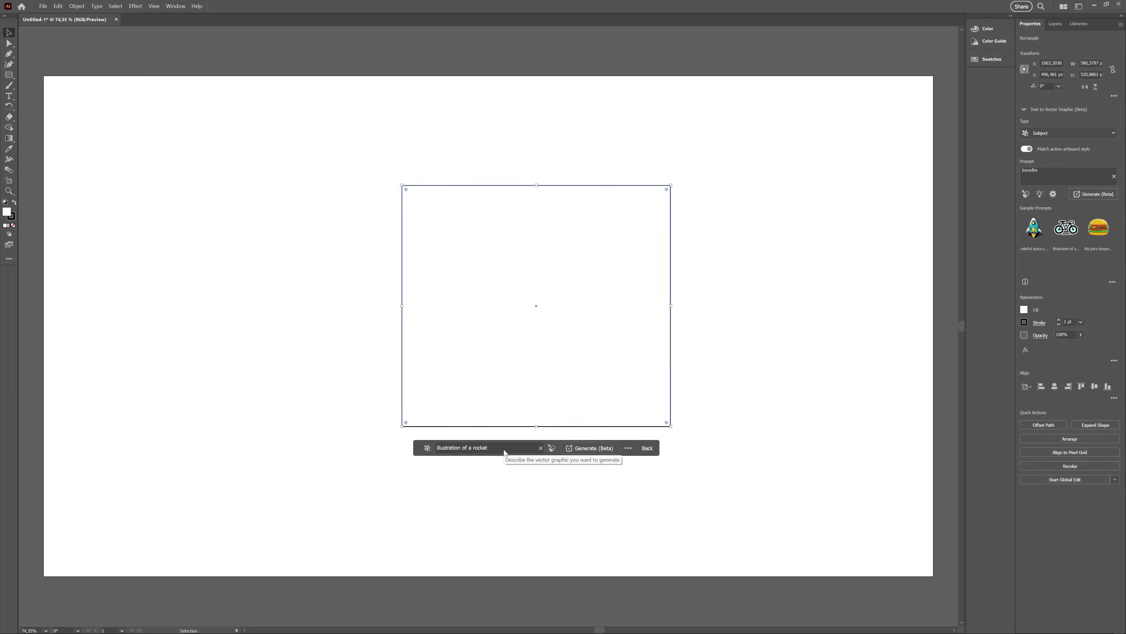
key("Return")
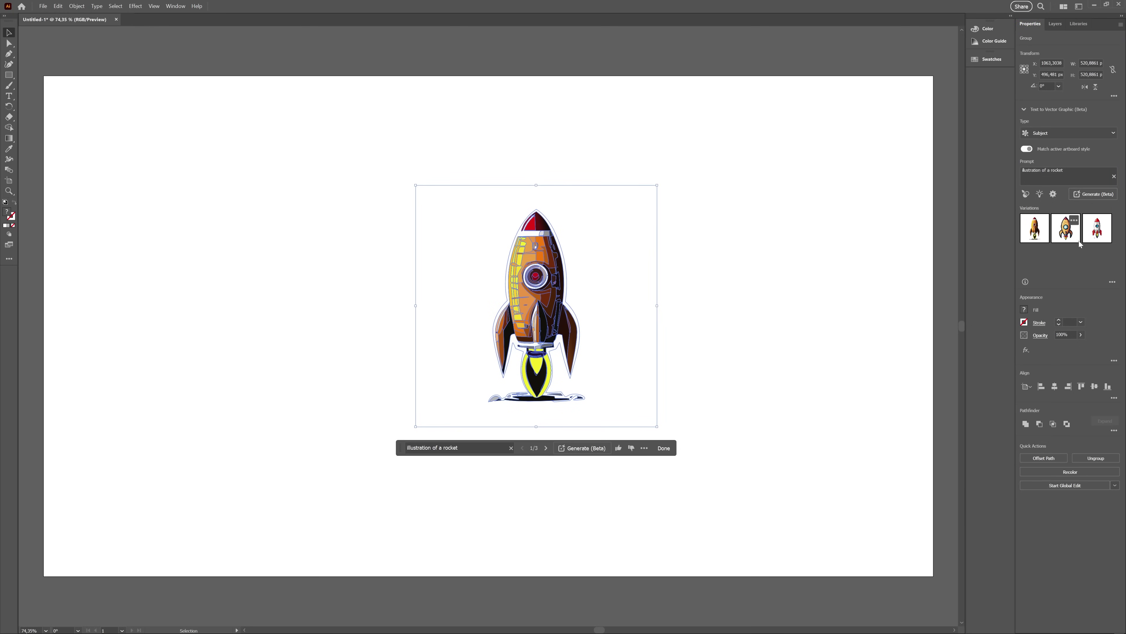
left_click(1066, 228)
left_click(775, 356)
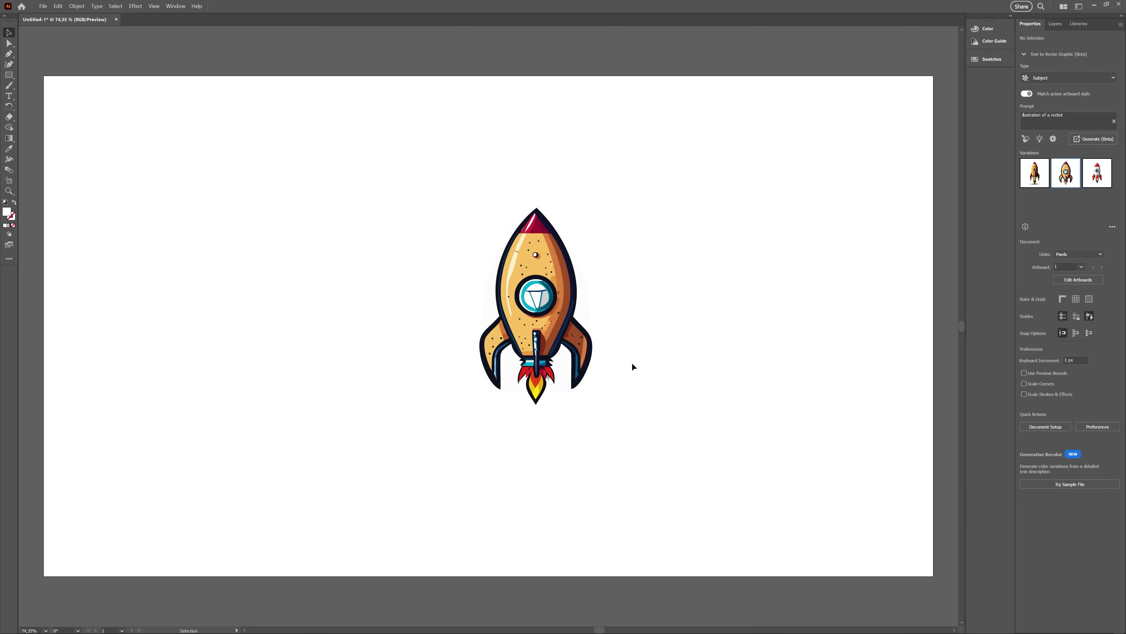
left_click(585, 363)
Try the red third rocket variation, then switch back to the orange one.
left_click(1101, 222)
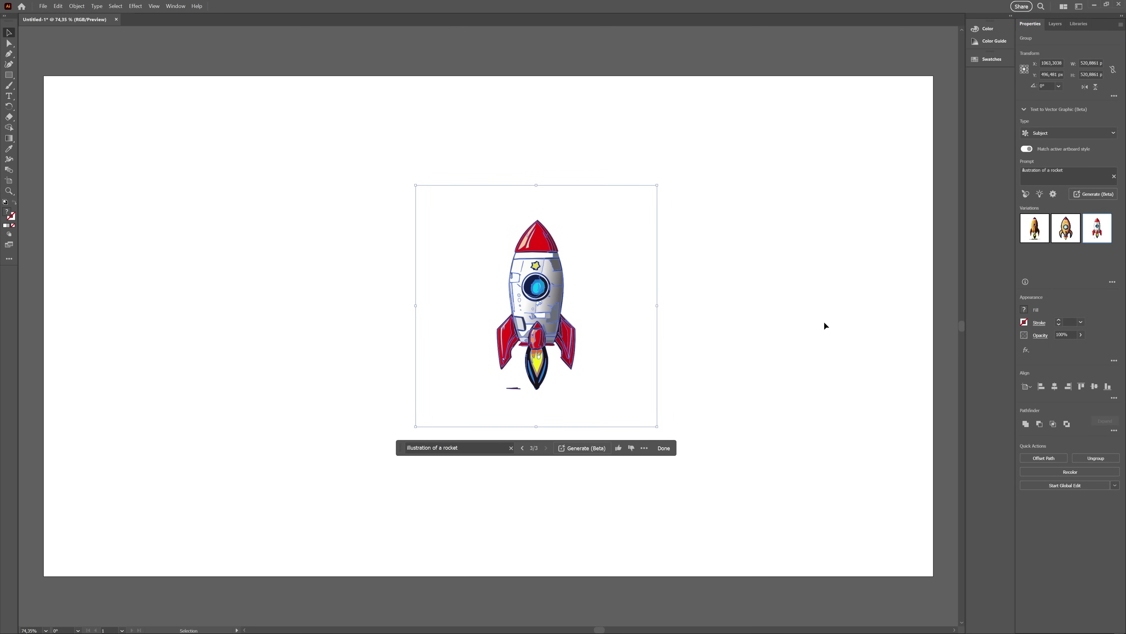
left_click(722, 352)
left_click(579, 321)
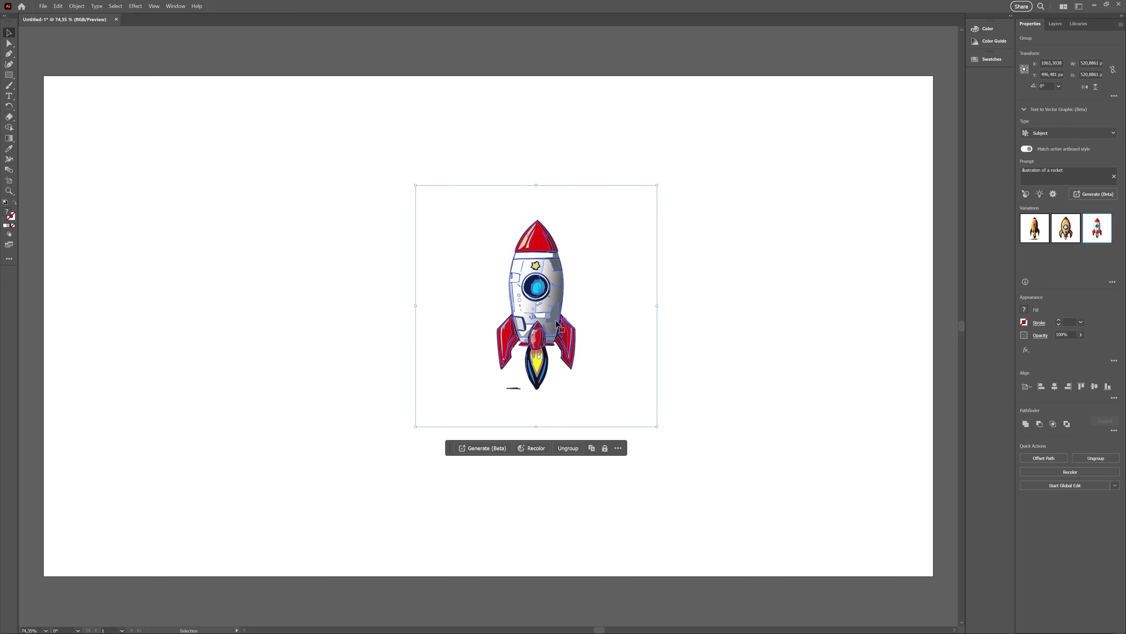
left_click(1034, 228)
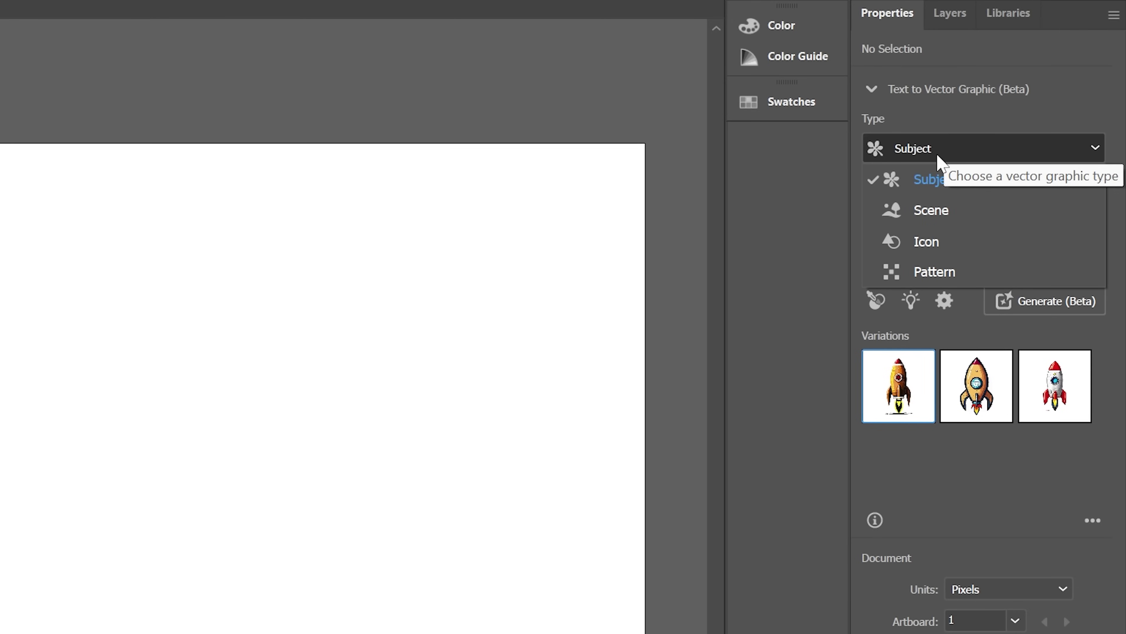
Set the generated graphic type to Icon and generate rocket icon variations.
left_click(930, 248)
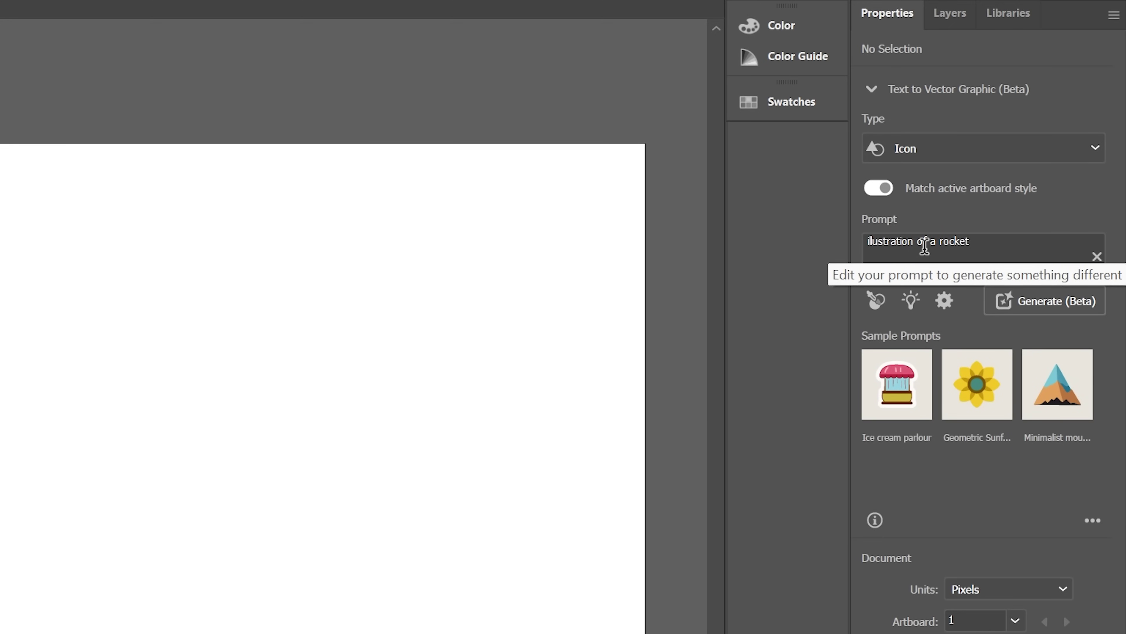
double_click(1011, 249)
left_click(1048, 305)
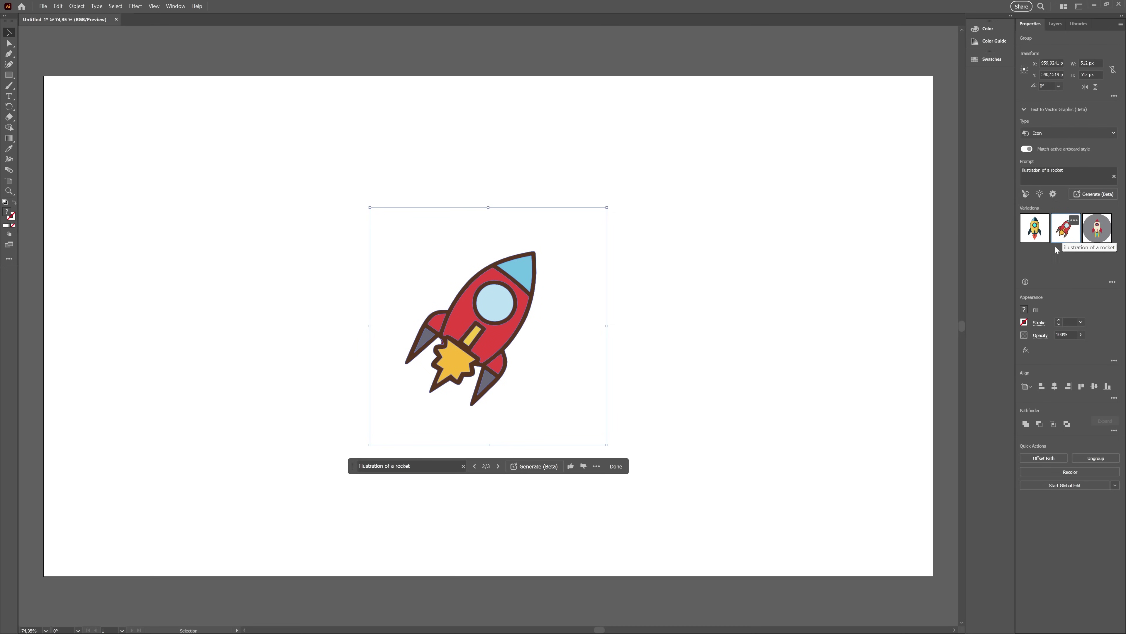
left_click(841, 260)
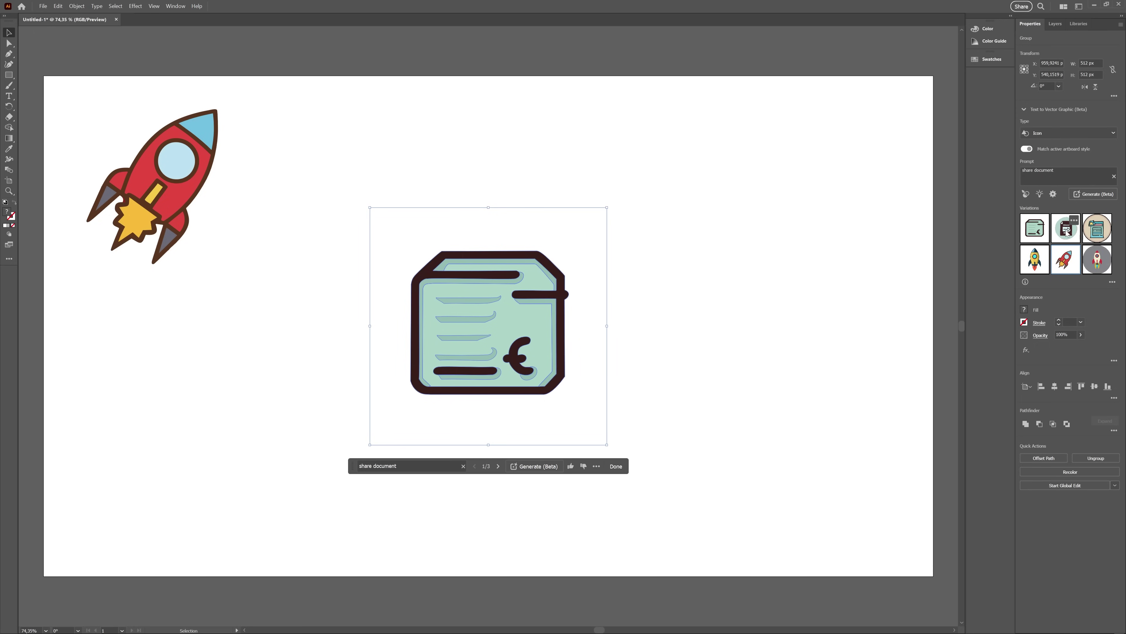
Set the share-document icon to the beige circle variation and the finance icon to the dark dollar.
left_click(1067, 230)
left_click(1097, 228)
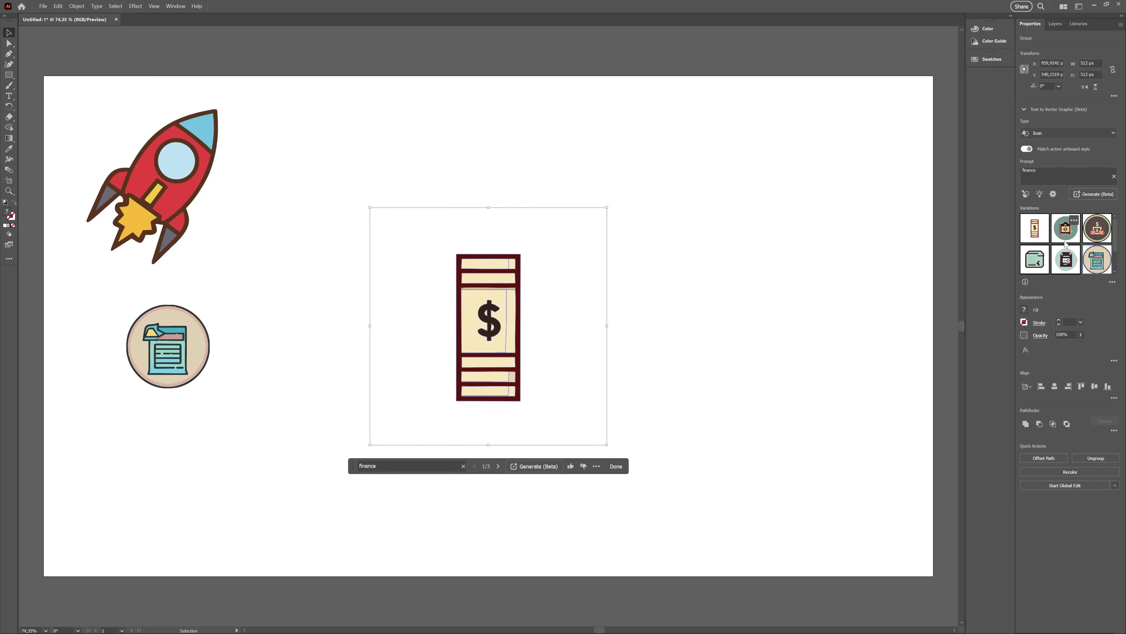
left_click(1066, 238)
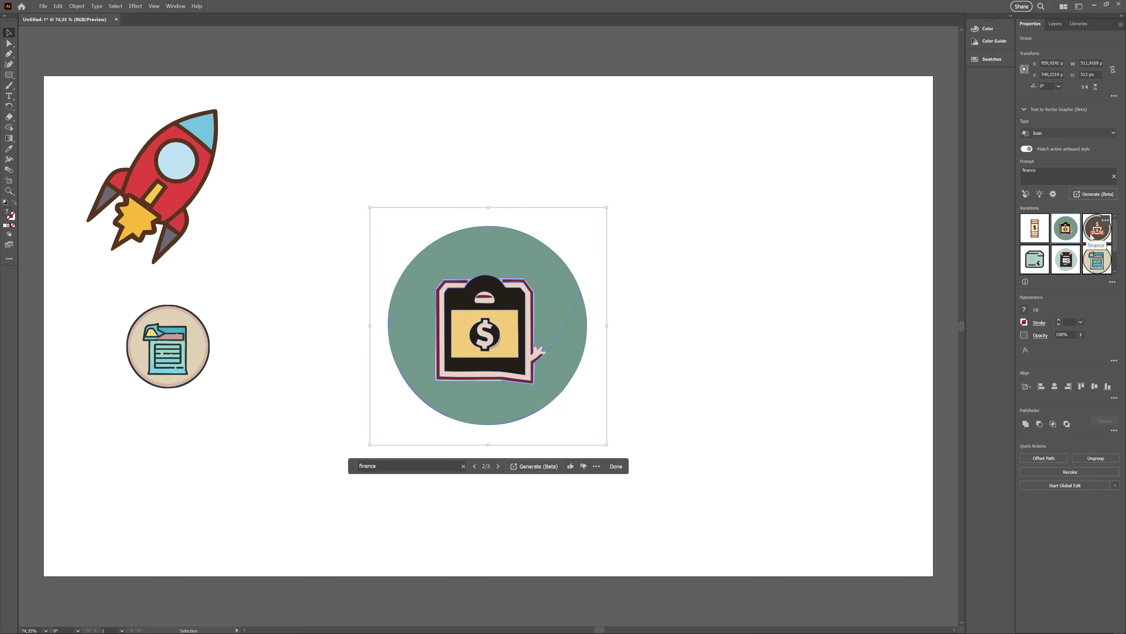
left_click(1097, 228)
left_click(872, 280)
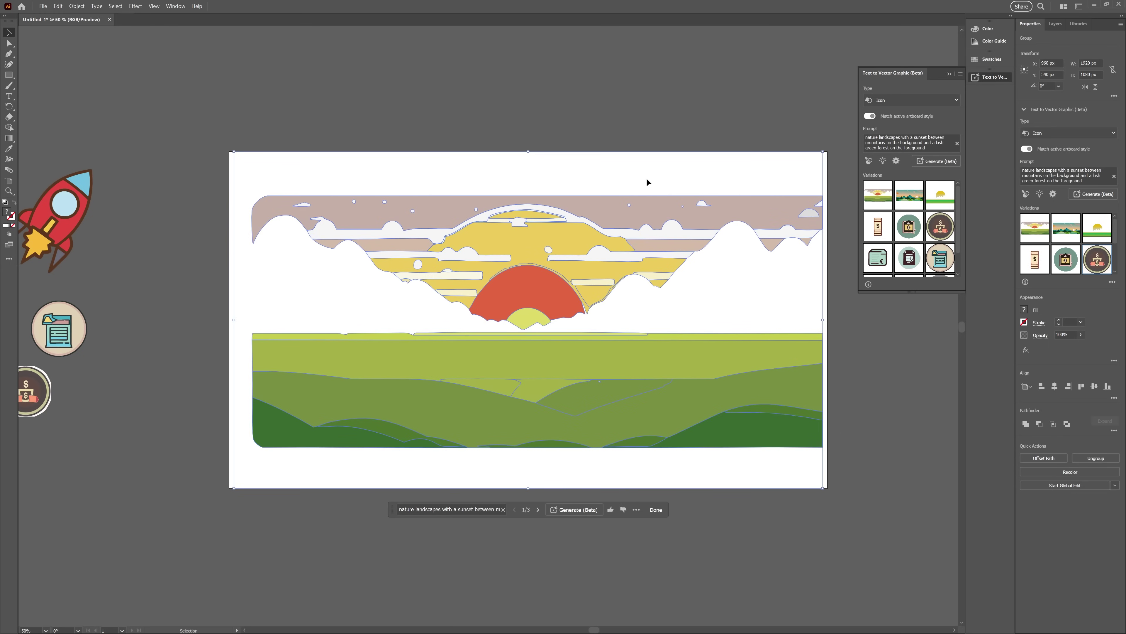
Place the second mountain landscape variation on the artboard.
left_click(909, 203)
left_click(932, 385)
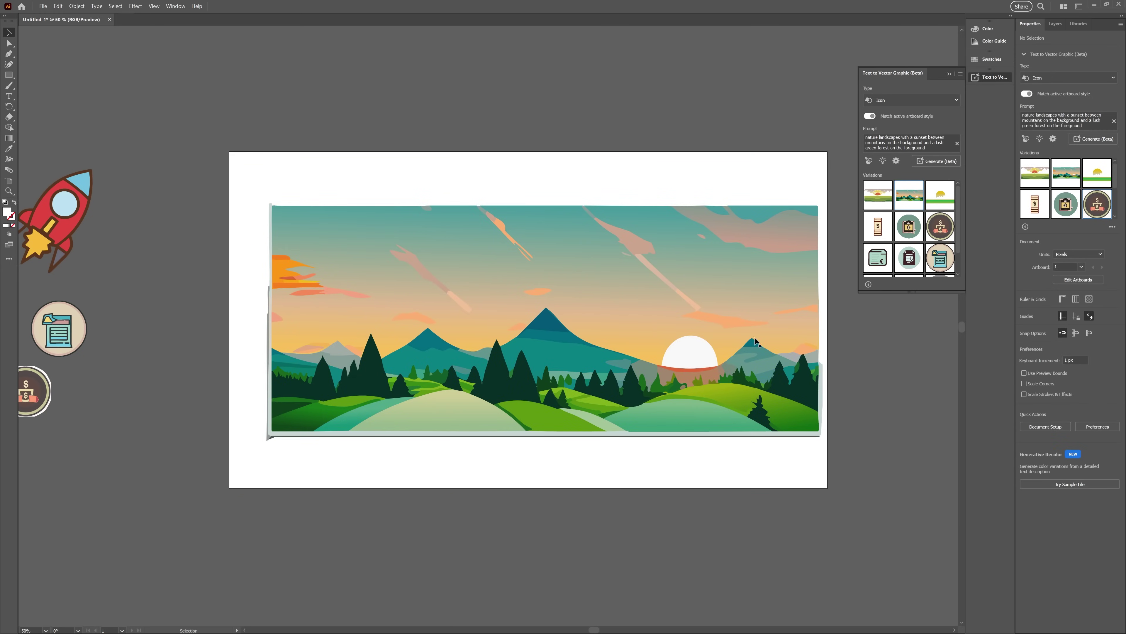
left_click(718, 330)
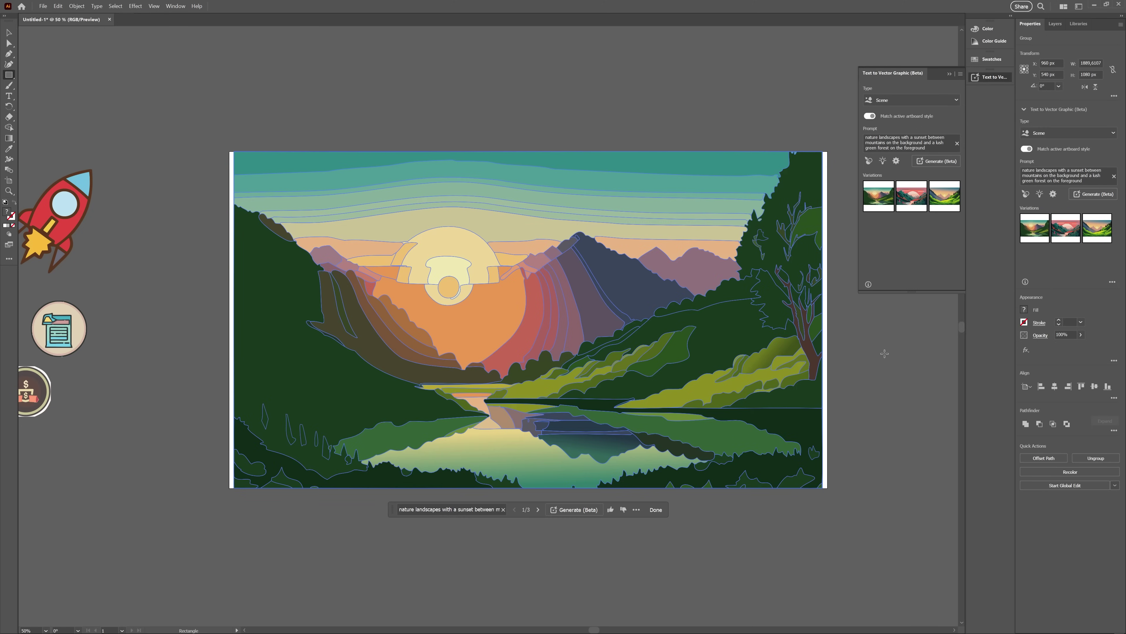
key("v")
left_click(884, 354)
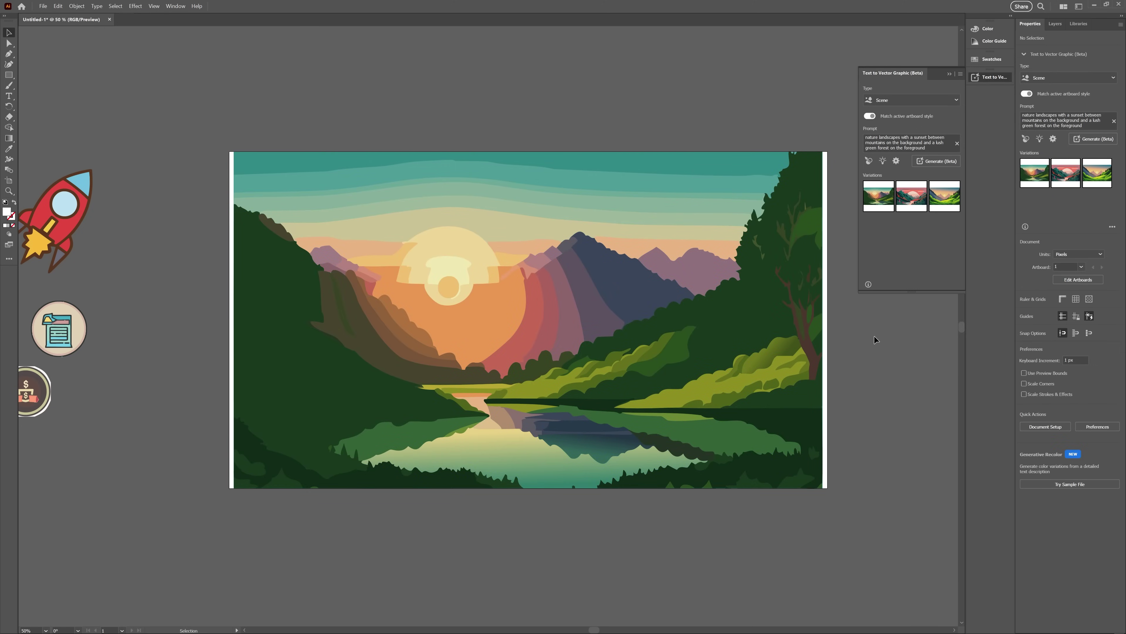
Try the pink-sky landscape variation, then keep the green valley third variation.
left_click(772, 315)
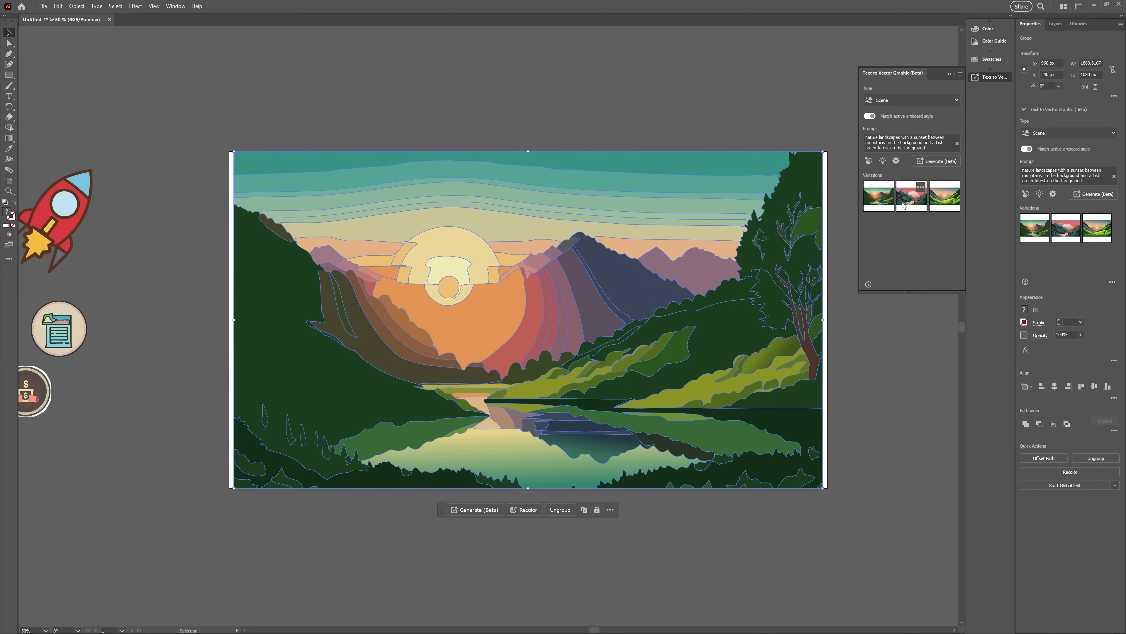
left_click(903, 204)
left_click(880, 367)
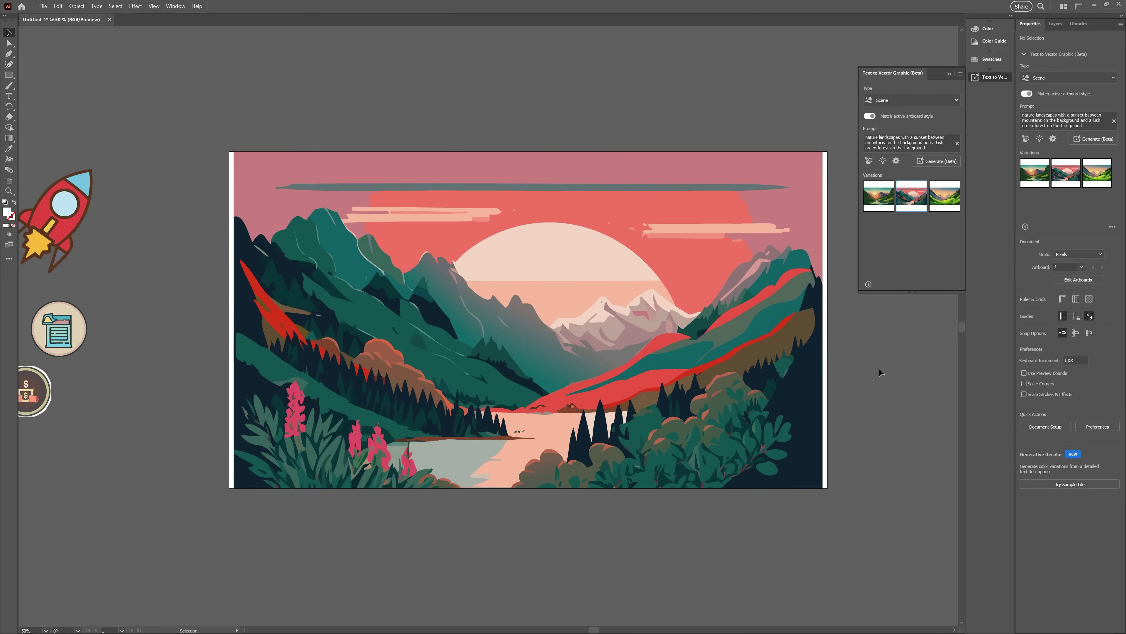
left_click(788, 366)
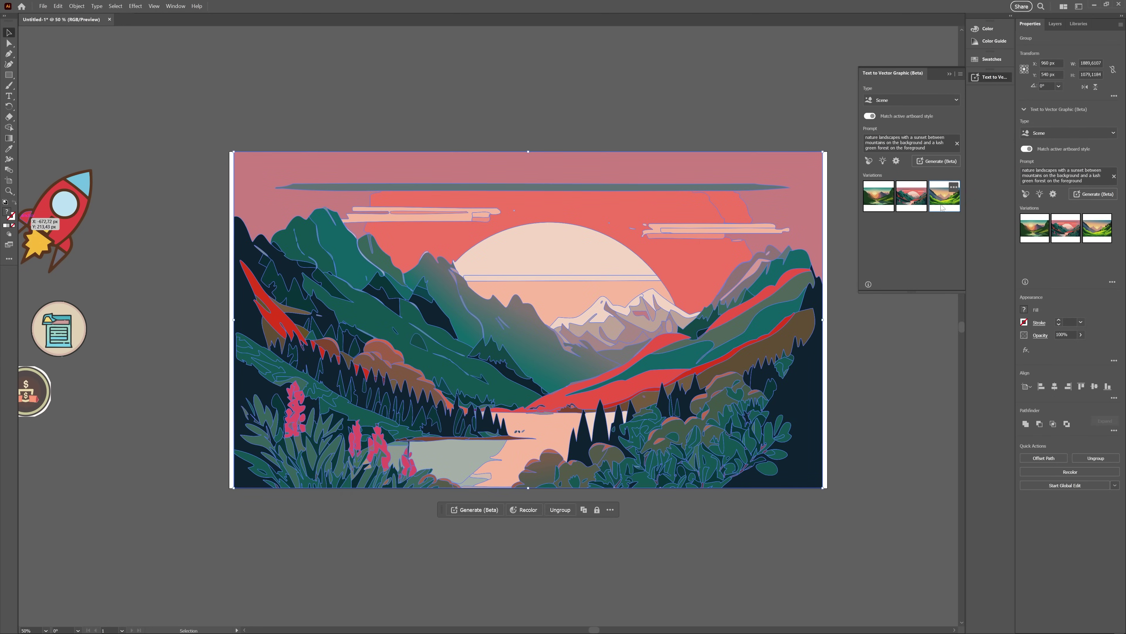
left_click(945, 196)
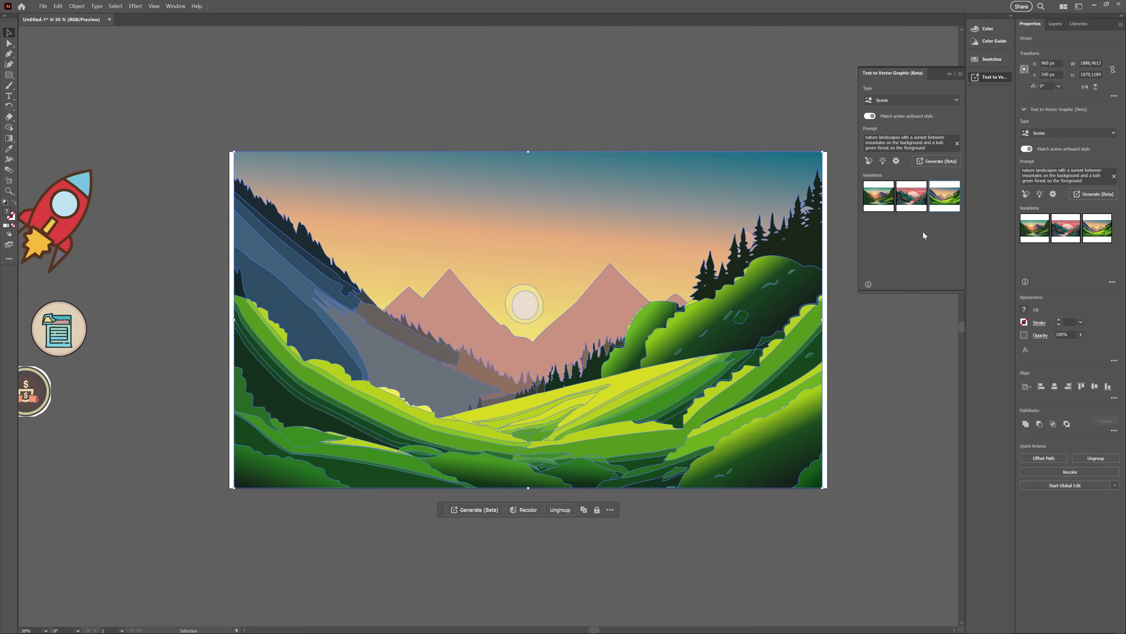
Generate scenes from the cyberpunk neon city prompt ending 'and lots of people'.
type(", and lo")
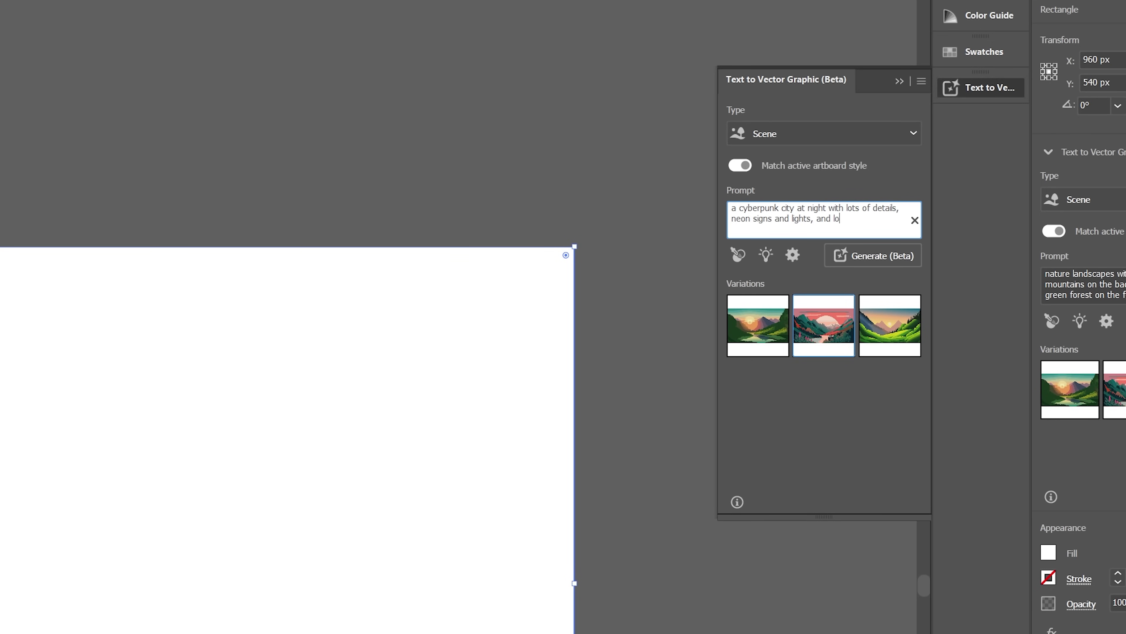
type("ts of people")
key("Return")
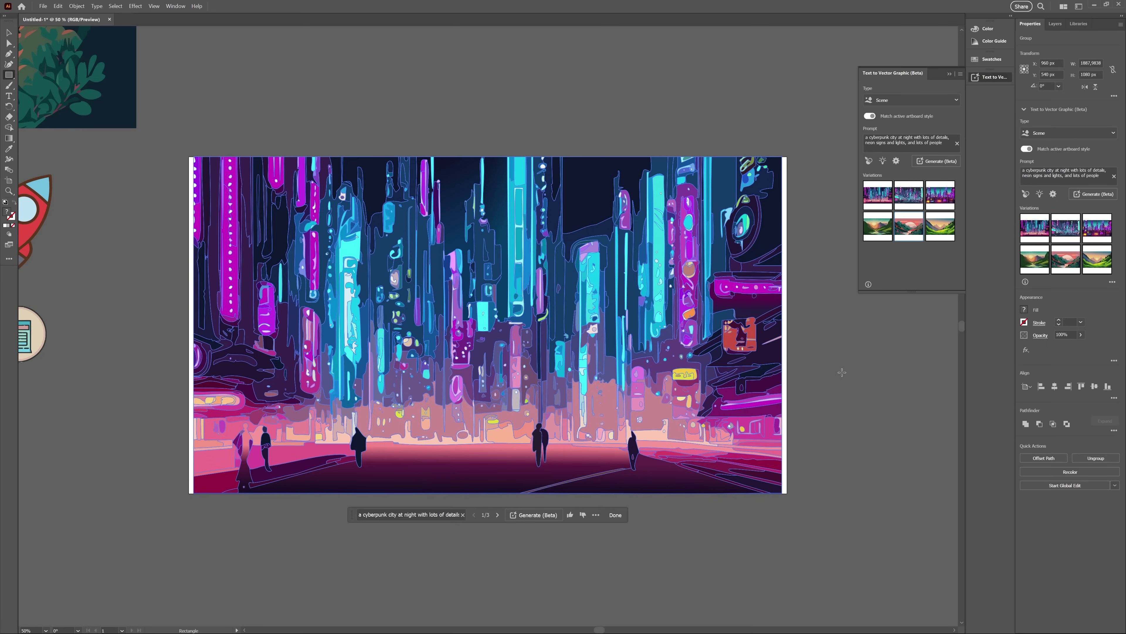
key("v")
left_click(837, 360)
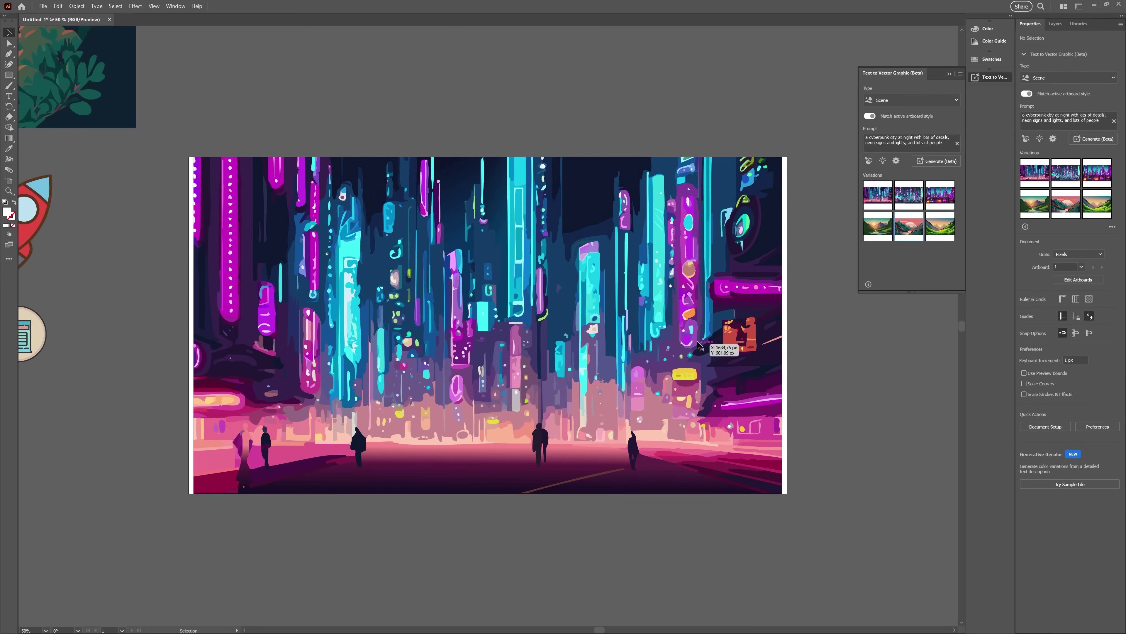
left_click(729, 396)
Compare the city variations, return to the second one, and bring up the Type list.
left_click(909, 195)
left_click(878, 446)
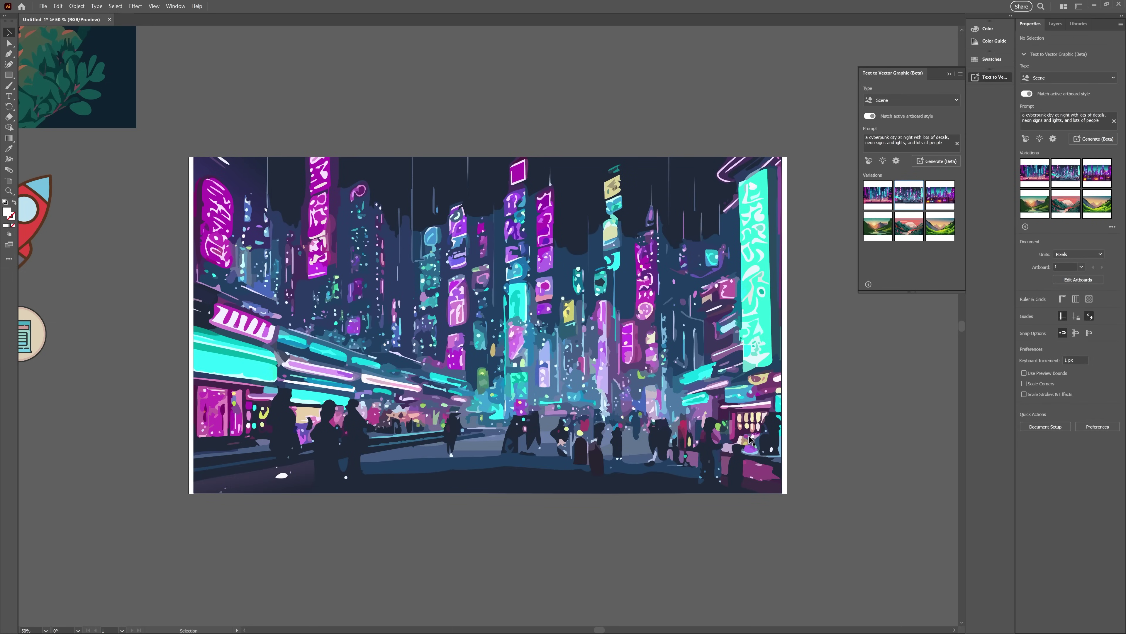
left_click(942, 202)
left_click(820, 497)
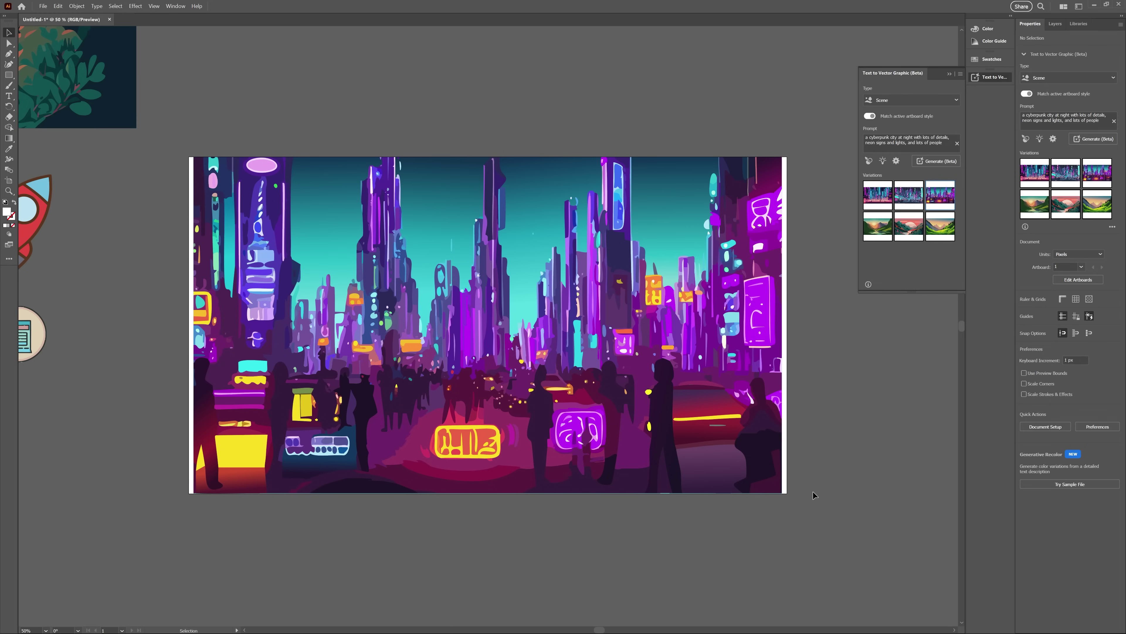
left_click(664, 425)
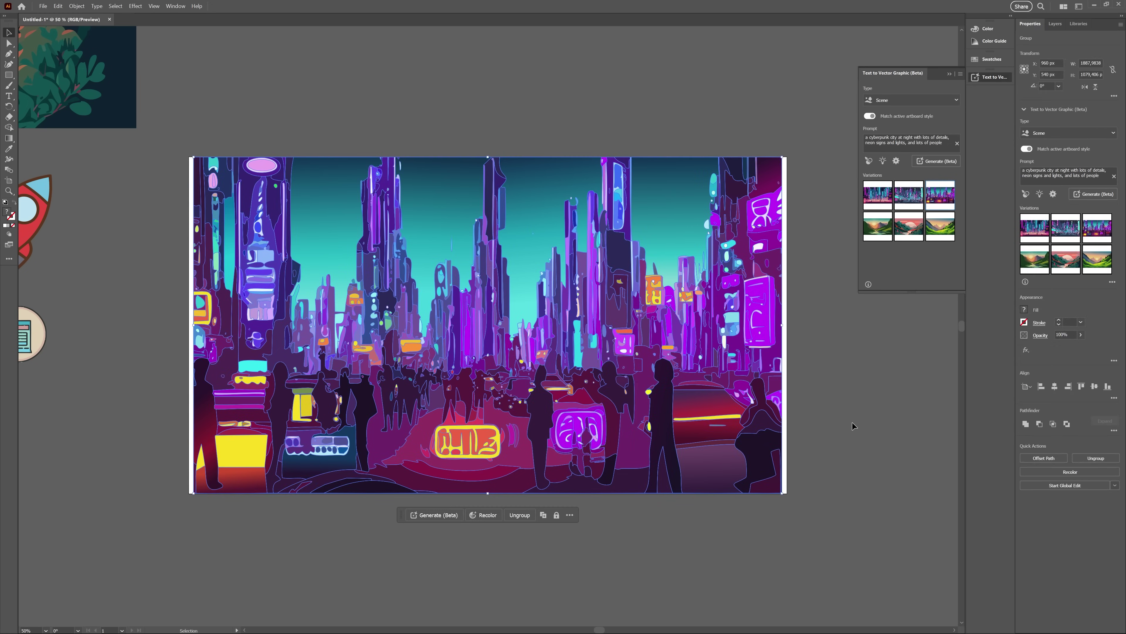
left_click(852, 422)
left_click(909, 196)
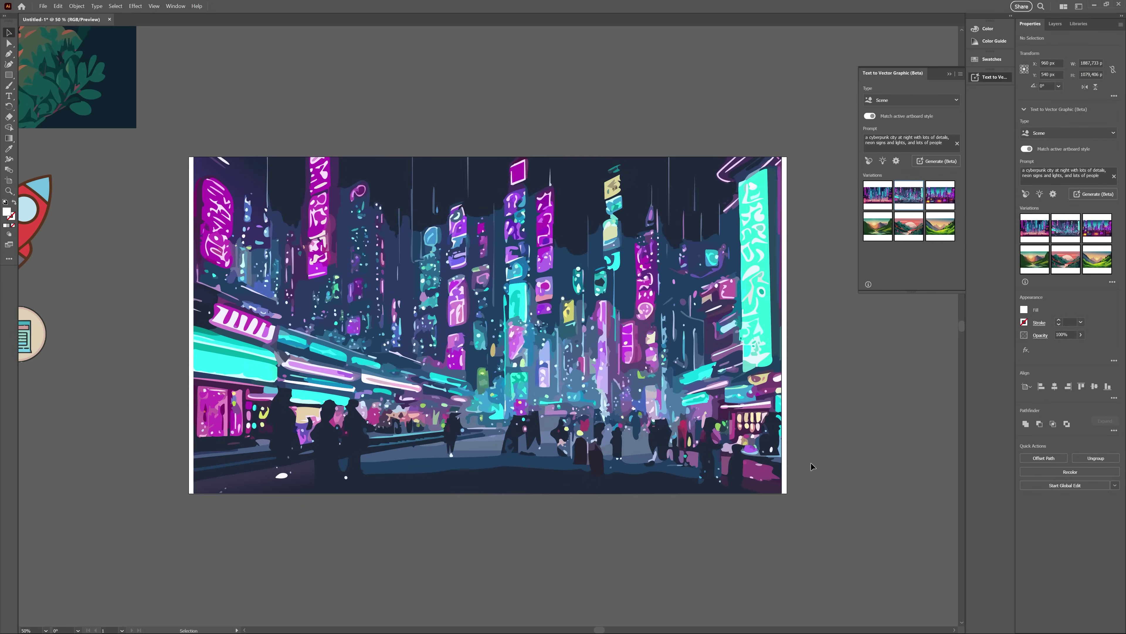
left_click(807, 448)
left_click(894, 97)
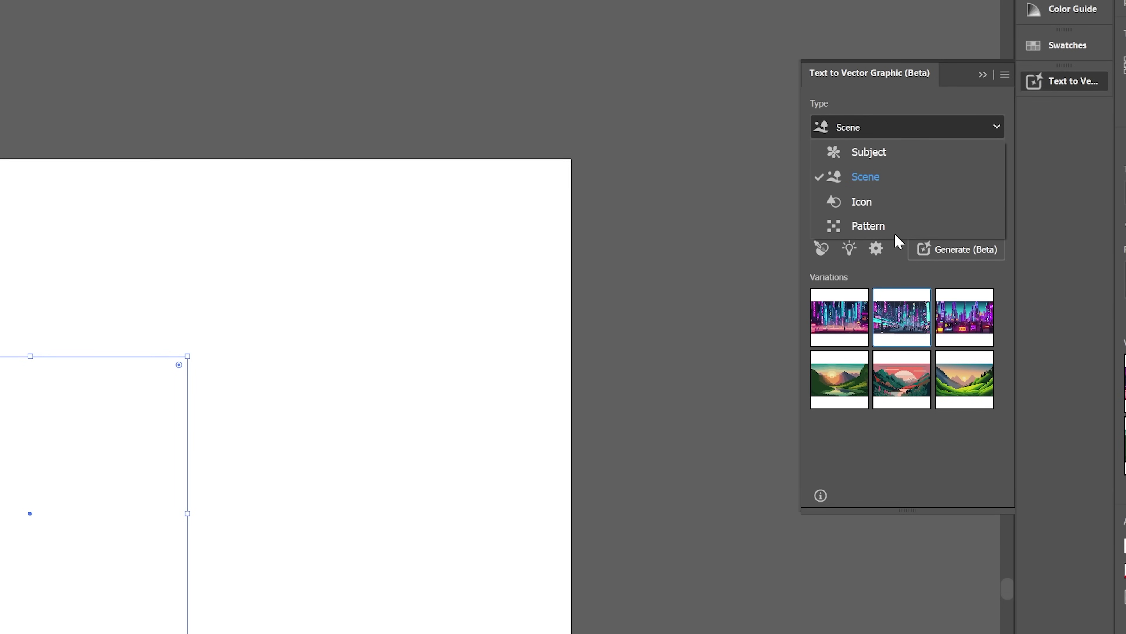
Generate Pattern-type results from 'organic hand drawn tropical fruits' and apply the flower, then leaf variation.
left_click(907, 153)
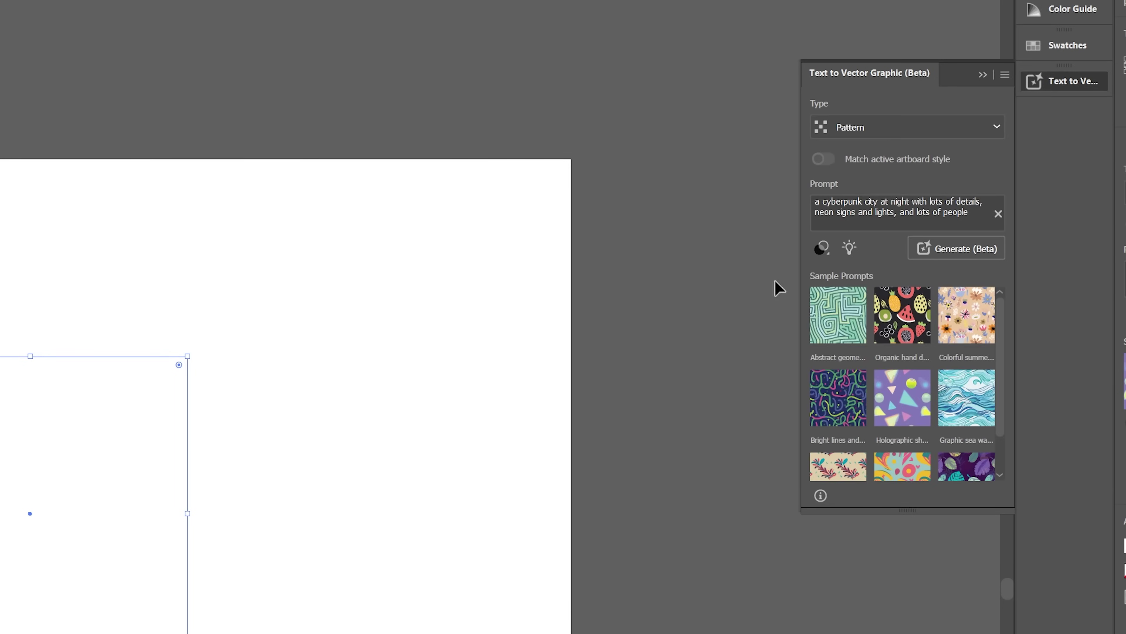
type("organic hand drawn tropical fruits")
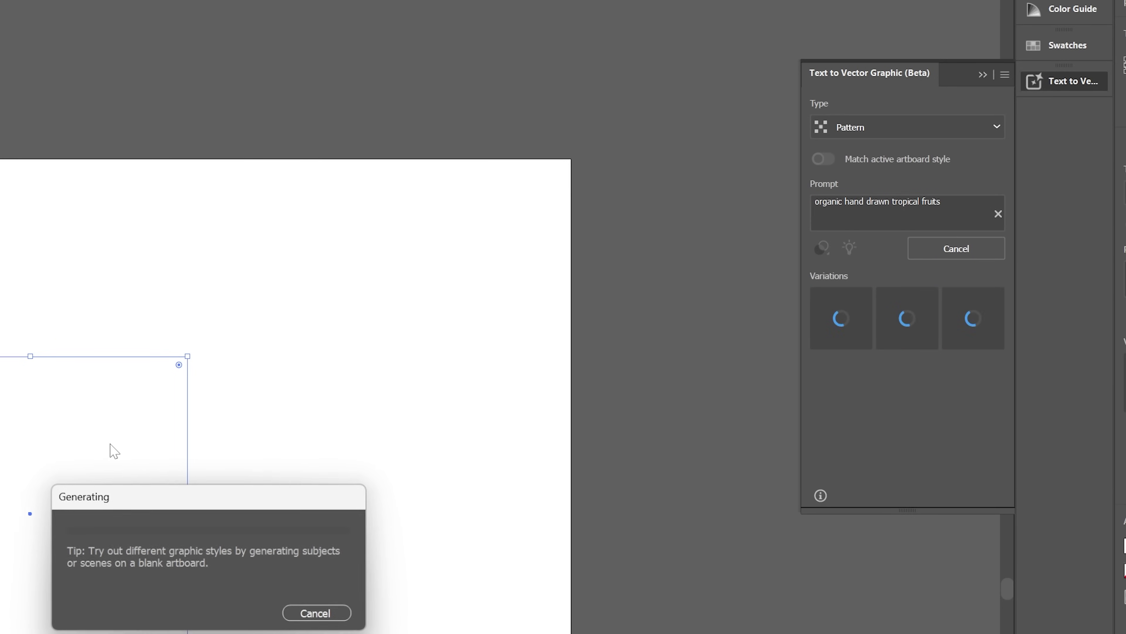
key("Return")
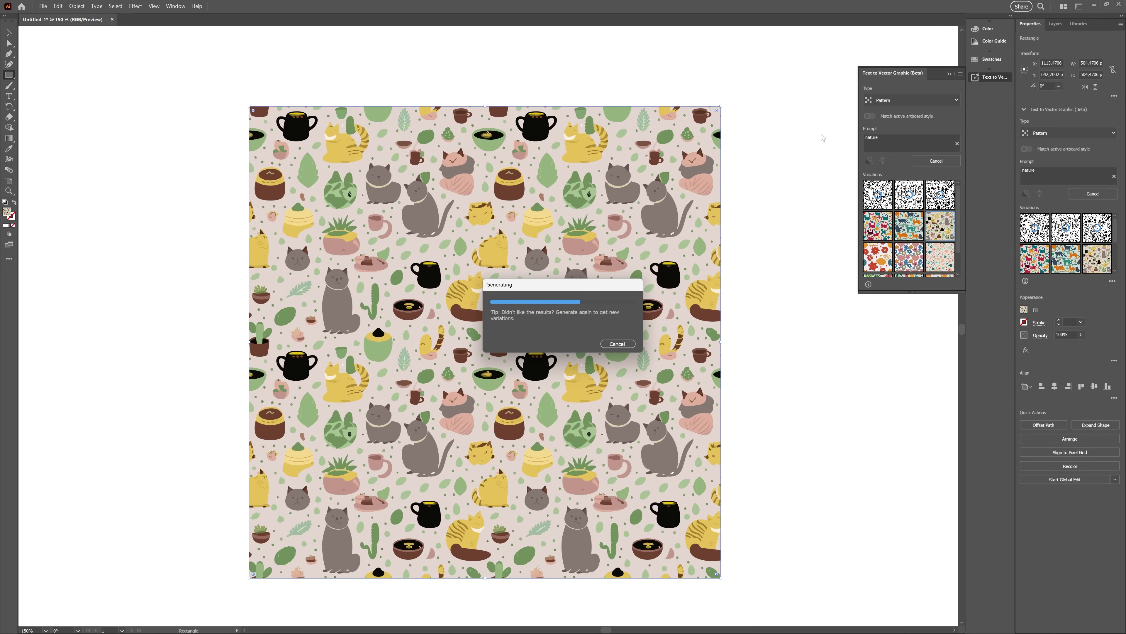
left_click(912, 198)
left_click(940, 195)
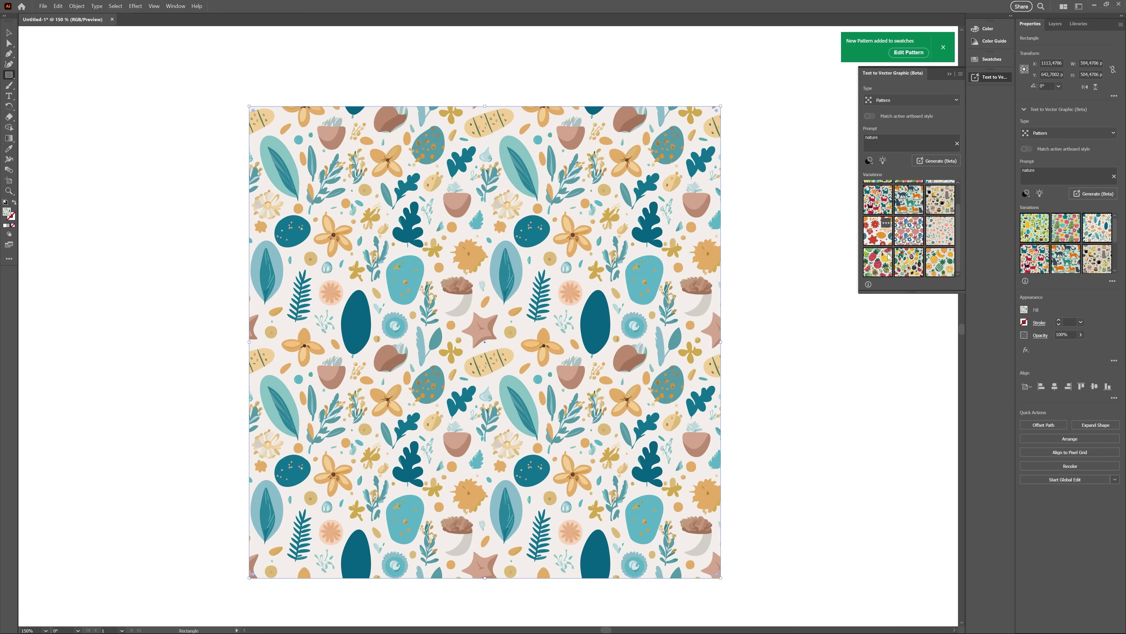
Generate 'geometric shapes' patterns with a colour preset and apply the orange and blue triangle variation.
left_click(957, 143)
left_click(867, 138)
type("geometric shapes")
key("Return")
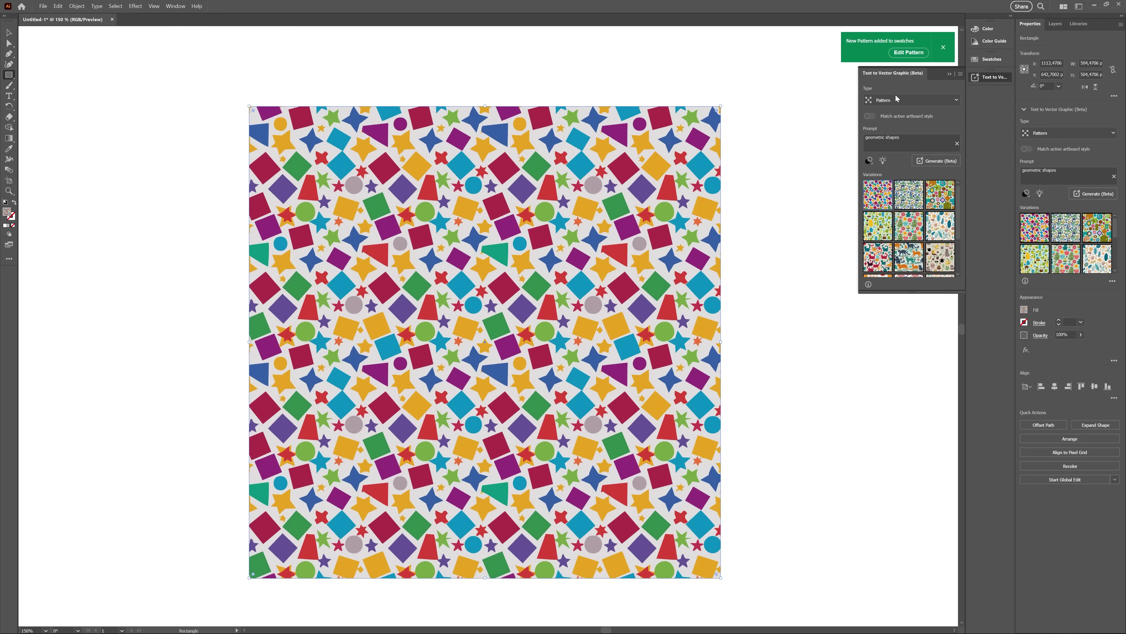
left_click(870, 160)
left_click(827, 190)
left_click(834, 209)
left_click(936, 161)
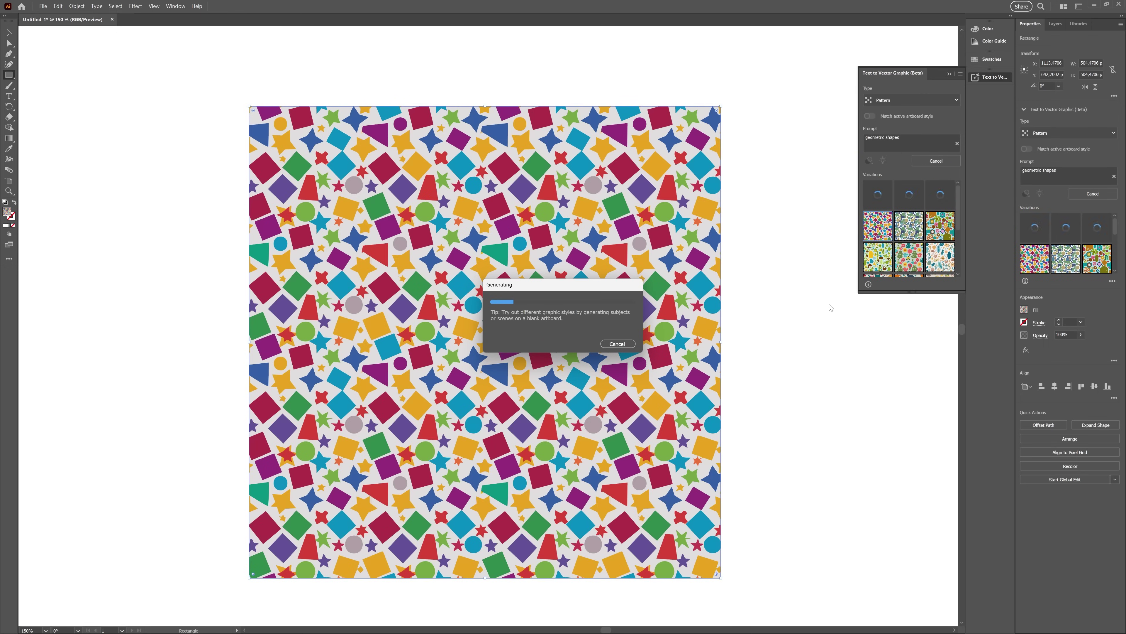
left_click(941, 195)
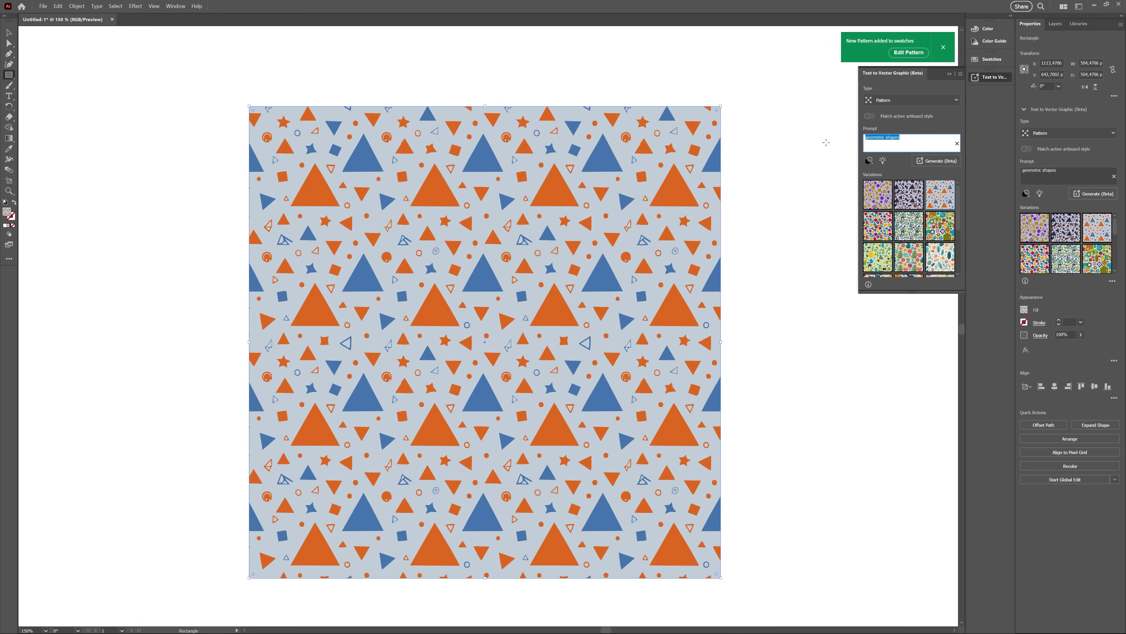
Regenerate natural hand drawn fruit patterns and apply the second, then third variation.
left_click(935, 161)
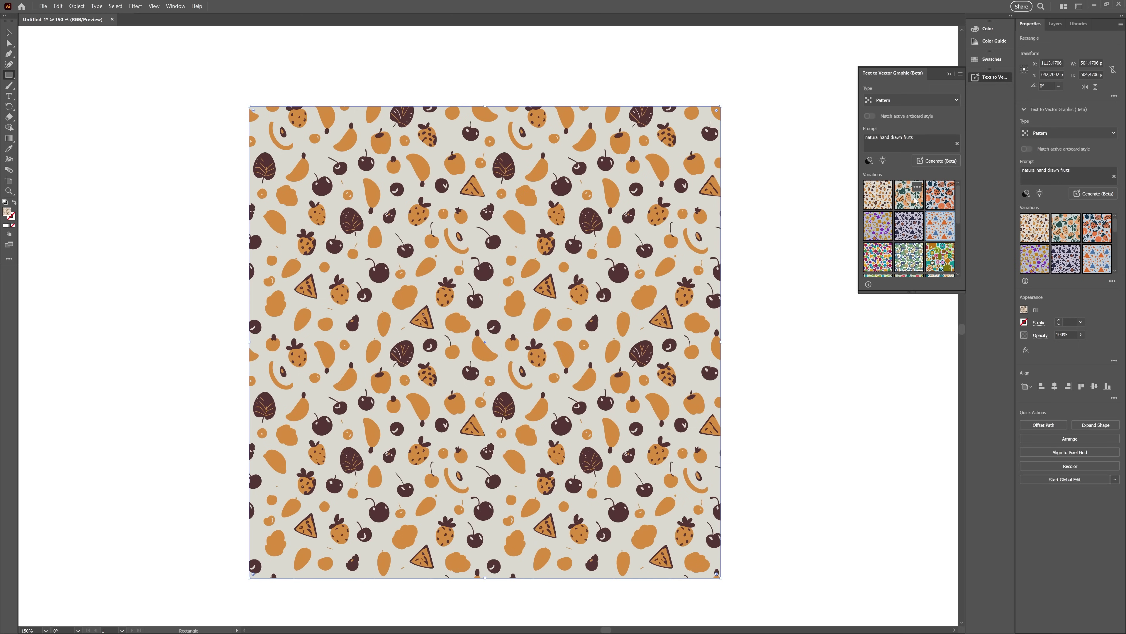
left_click(914, 199)
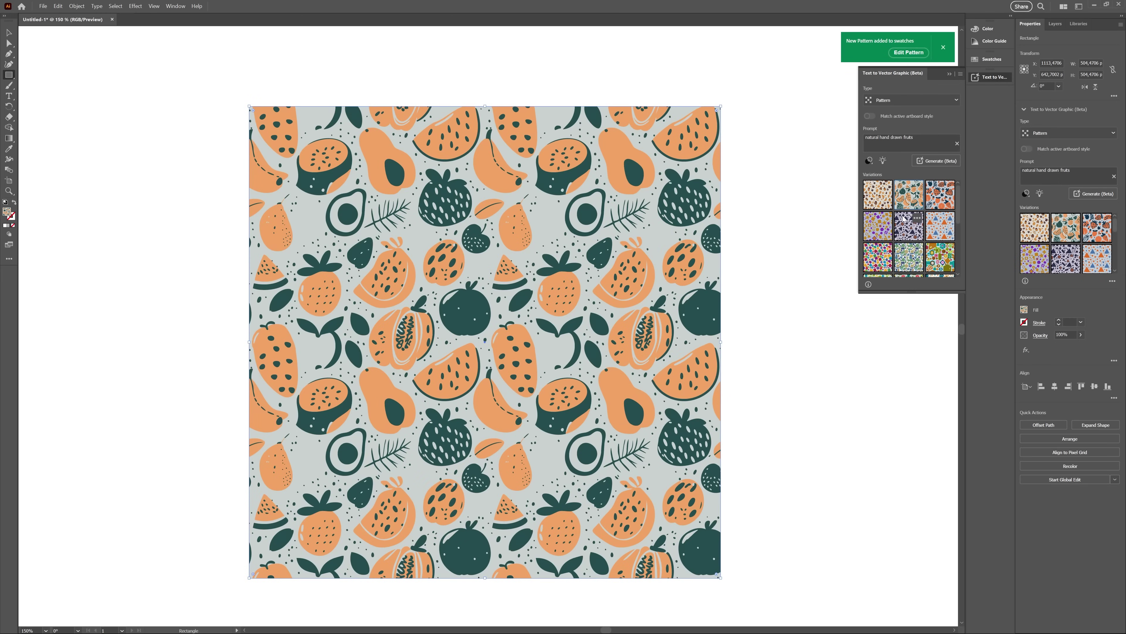
left_click(940, 196)
Generate from the 'Bright lines and dots' and 'Groovy retro forms' samples, applying the red retro variation.
left_click(883, 160)
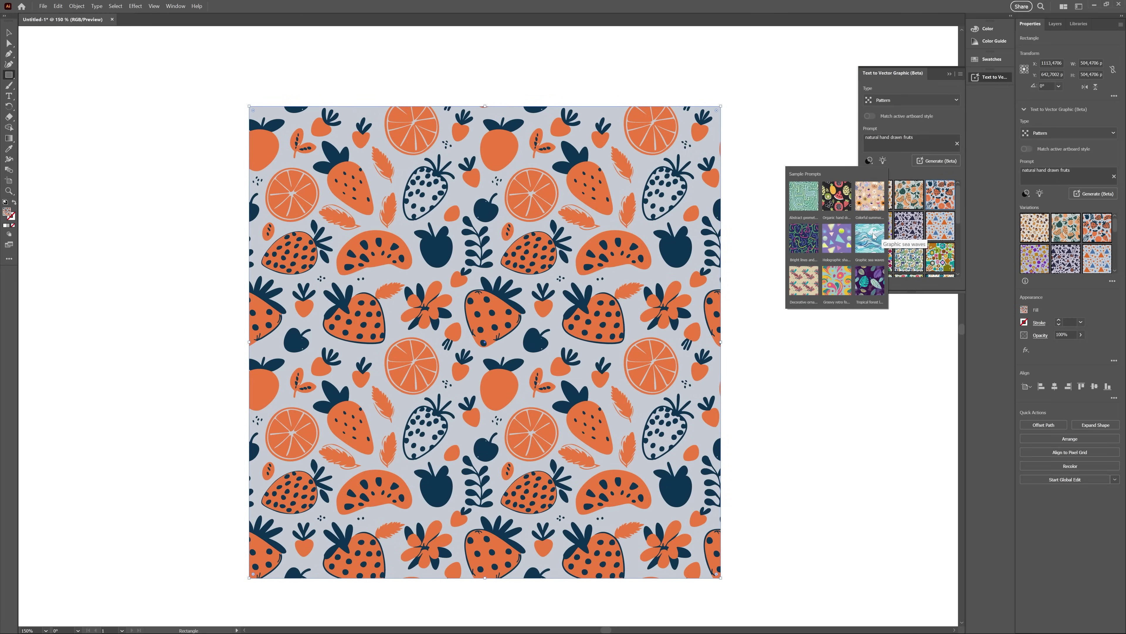
left_click(804, 238)
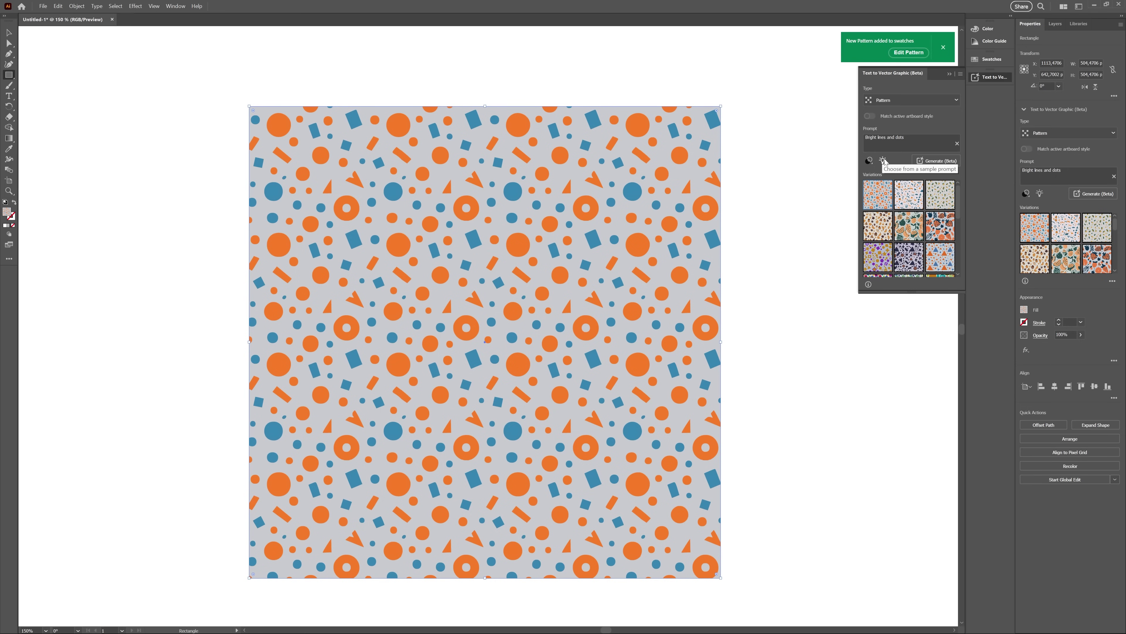
left_click(883, 161)
left_click(838, 282)
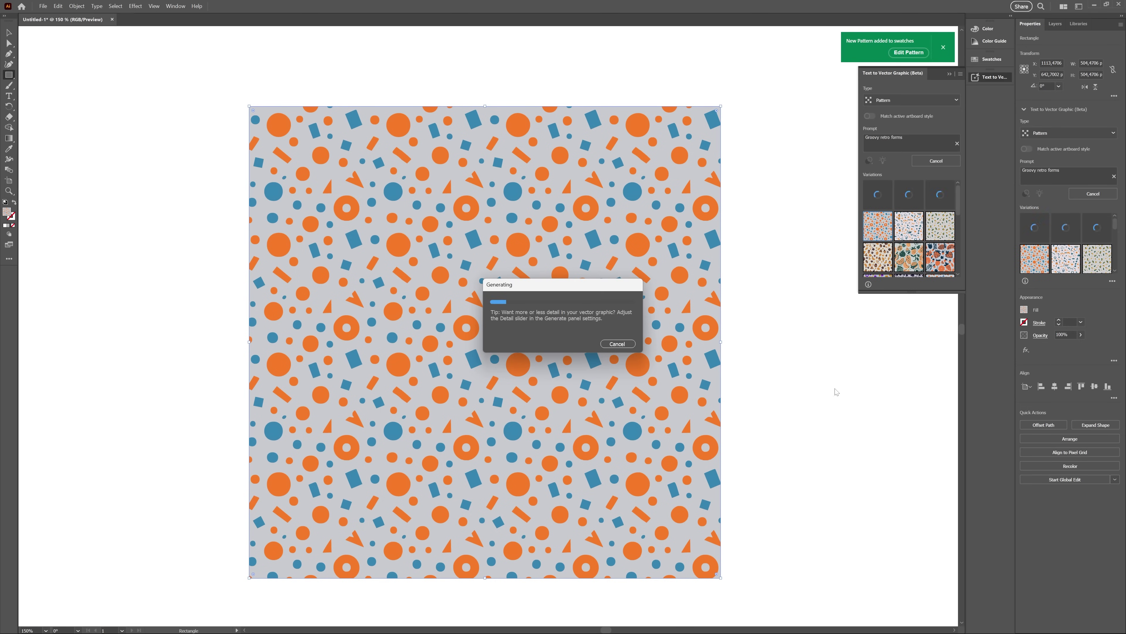
left_click(928, 200)
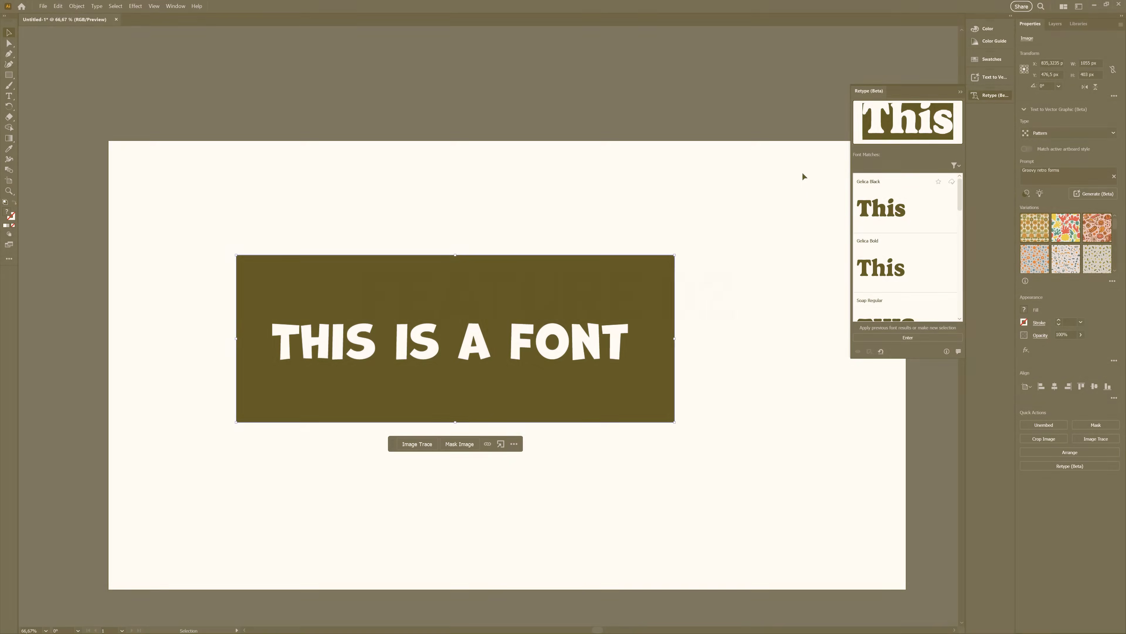
Detect fonts in the THIS IS A FONT image, exit Retype, and shift the black box right.
left_click(571, 360)
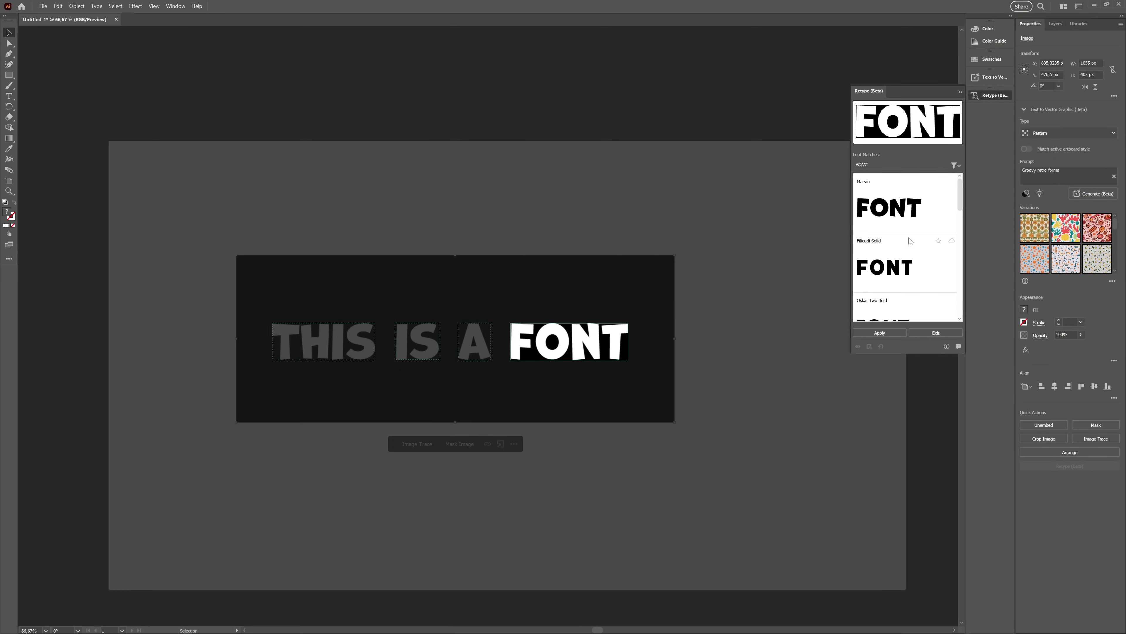
scroll(906, 211, "down", 5)
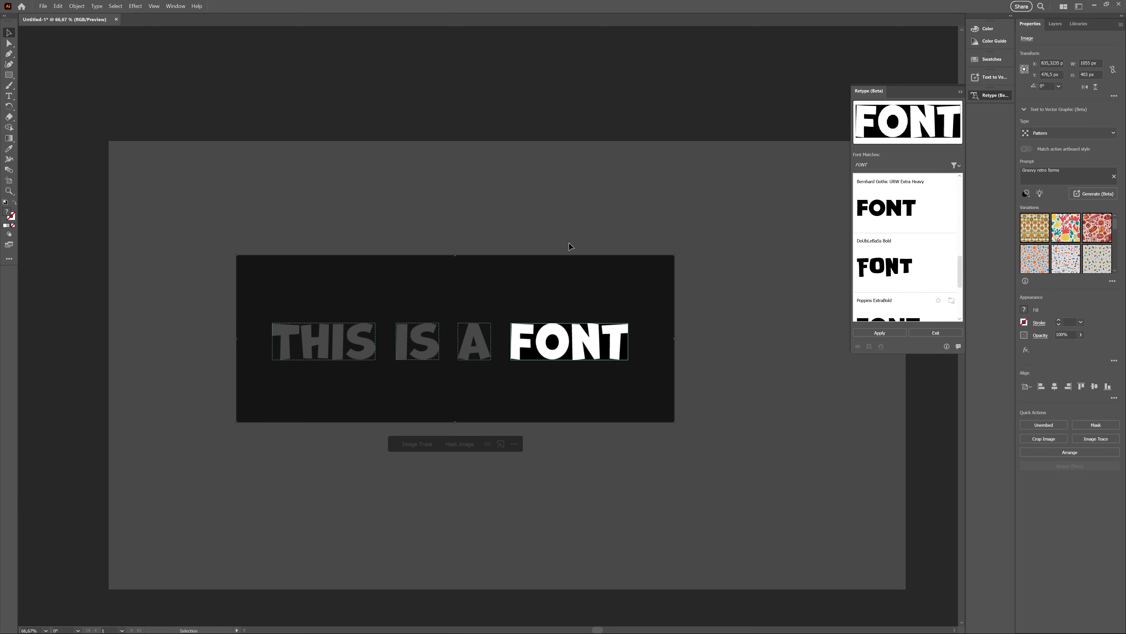
left_click(543, 368)
left_click_drag(479, 315, 524, 346)
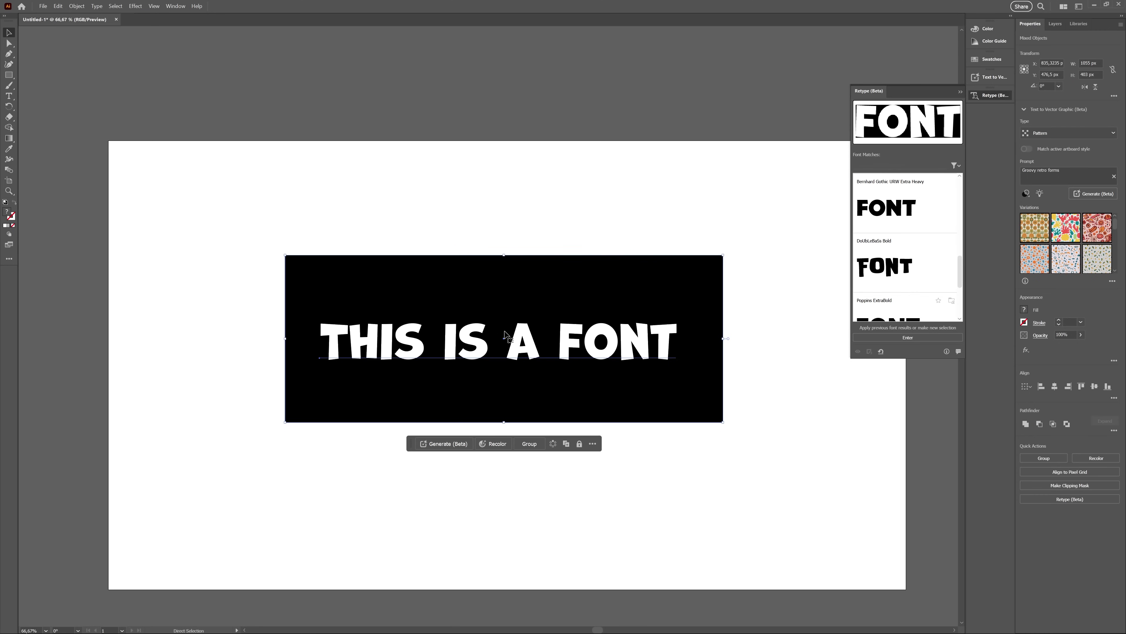
Set the THIS IS A FONT text in the Verveine typeface.
left_click(525, 349)
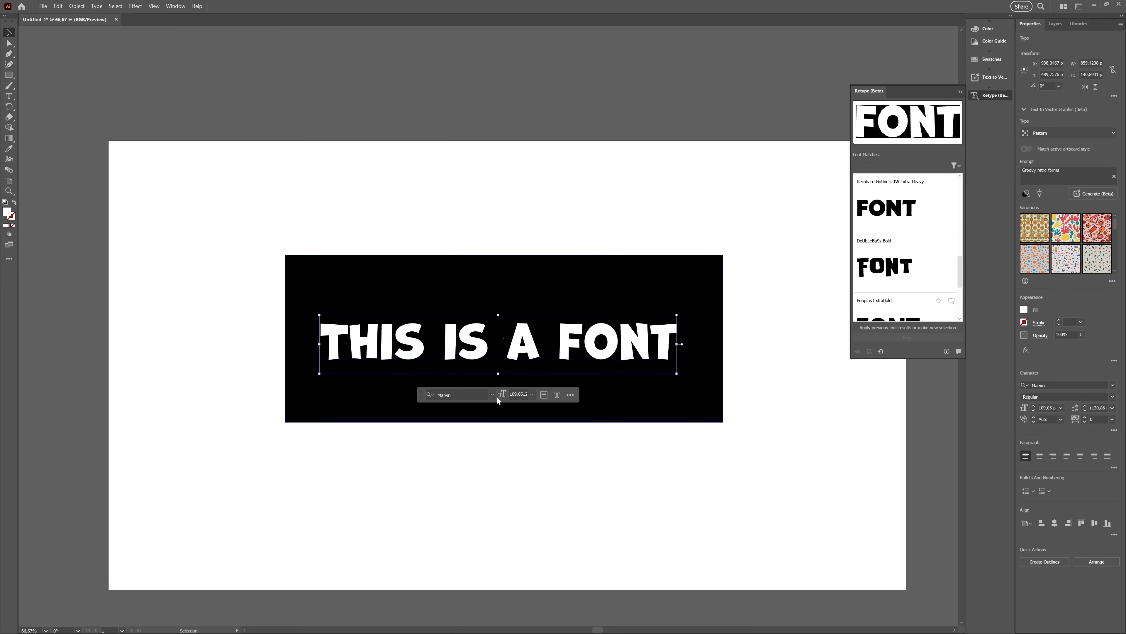
left_click(492, 395)
scroll(570, 249, "down", 2)
scroll(571, 242, "down", 4)
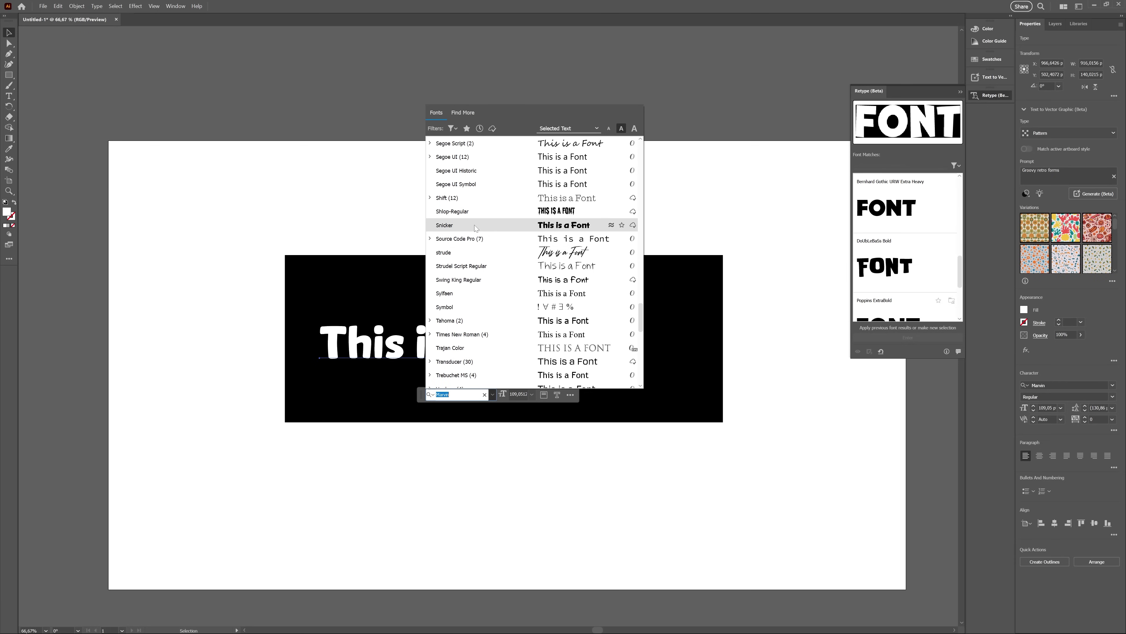
scroll(488, 222, "down", 2)
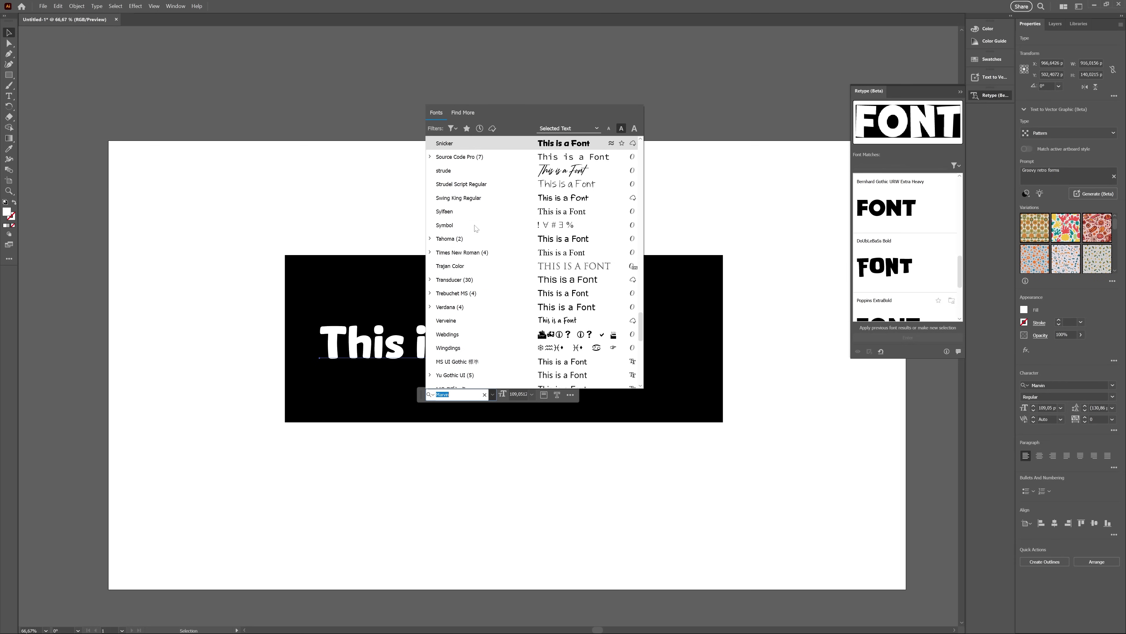
left_click(494, 320)
Select the black box and text together and rasterize them into a single image.
left_click_drag(658, 344, 657, 343)
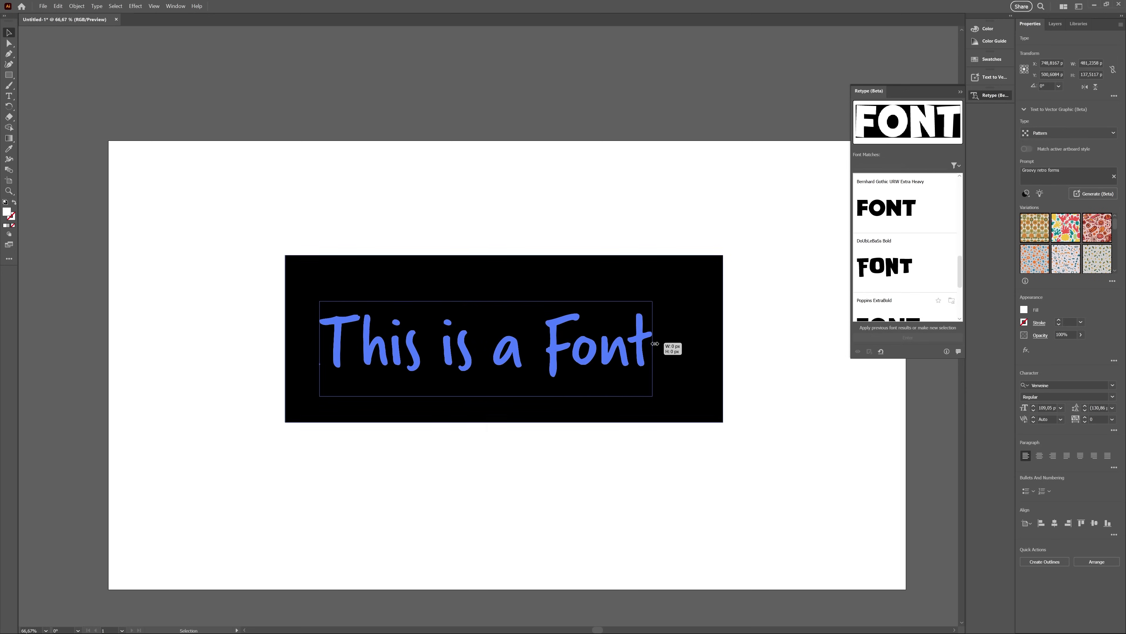
key("ctrl+a")
left_click(76, 6)
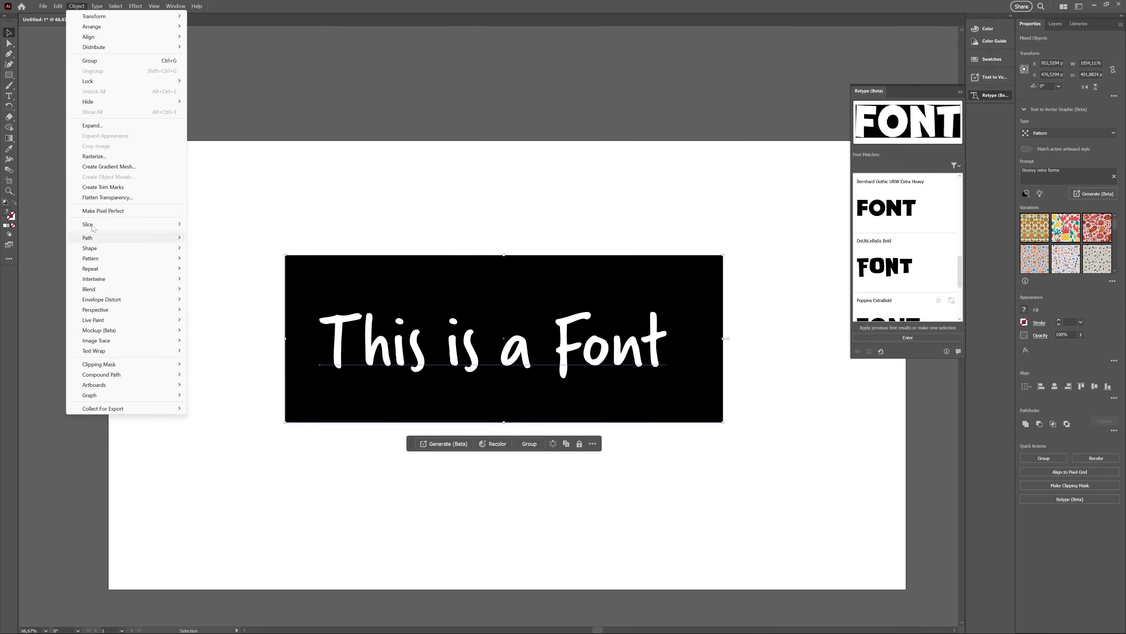
left_click(95, 156)
key("Return")
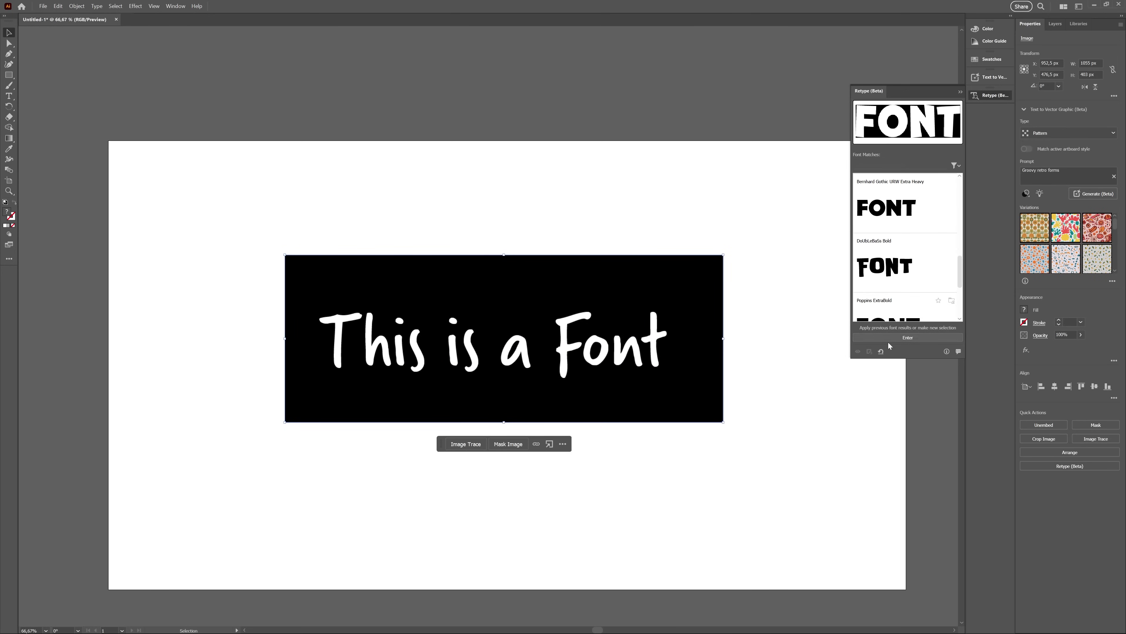
Match the Yes, lettering to Thirsty Script Extrabold, previewing 'Yes,', and convert it to live text.
left_click(880, 351)
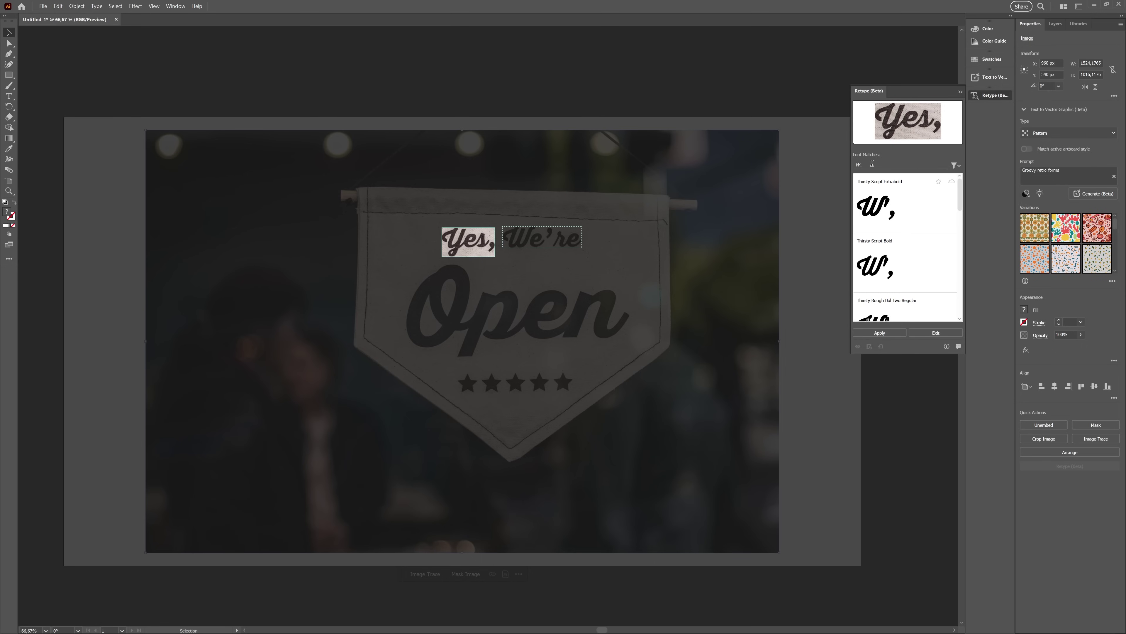
left_click(872, 163)
type("Yes,")
left_click(889, 207)
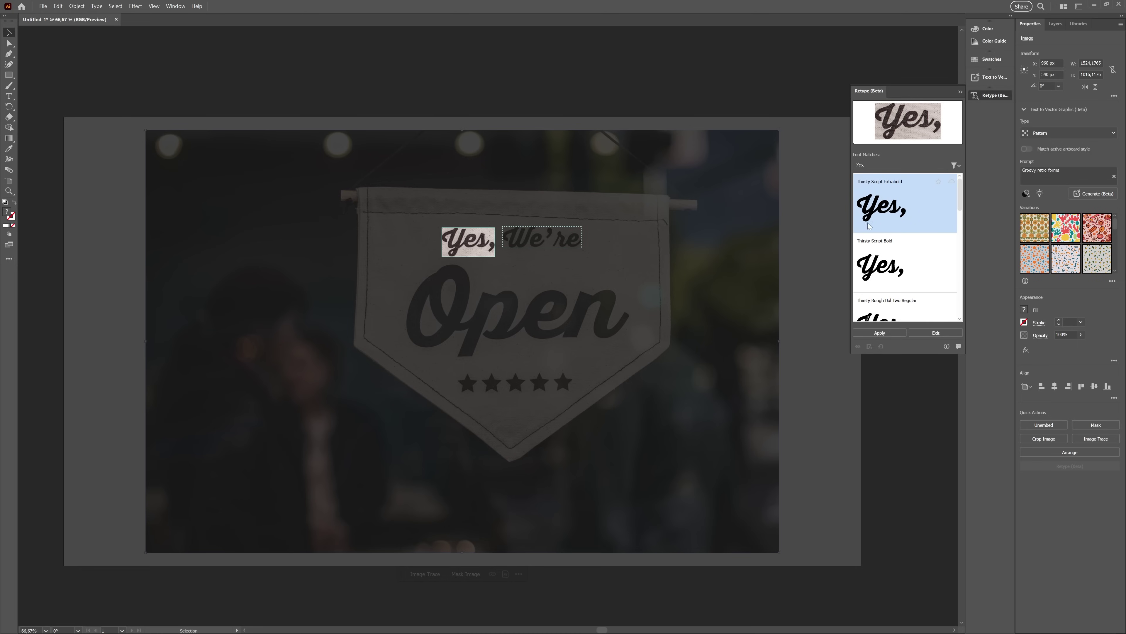
left_click(874, 333)
left_click(466, 241)
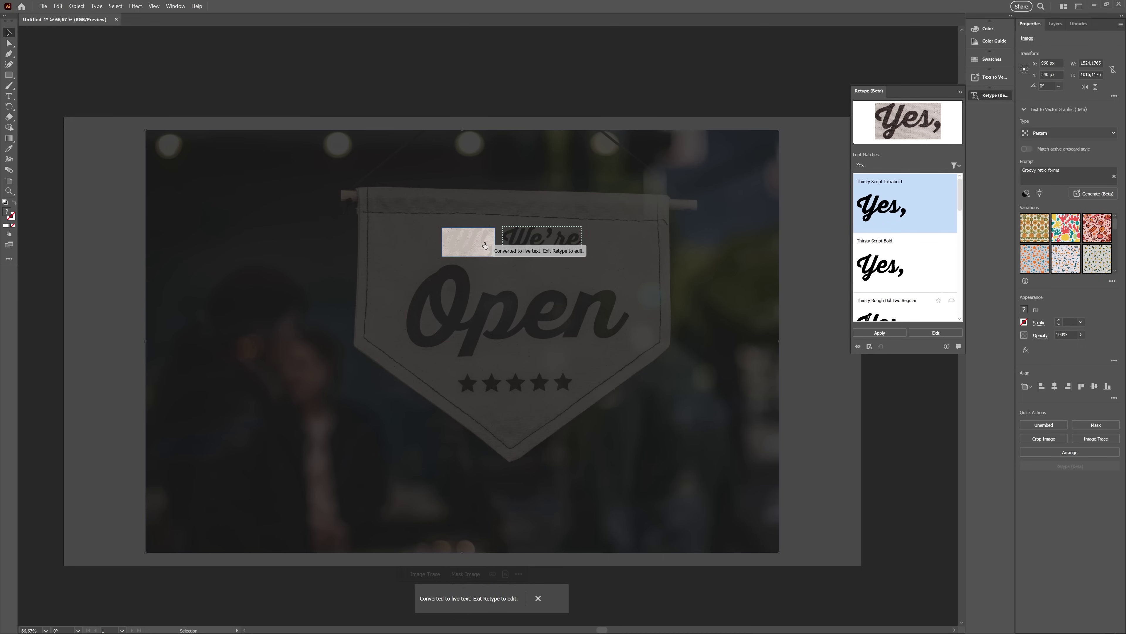
Try moving the converted Yes, text down onto the stars, then undo the move.
double_click(466, 243)
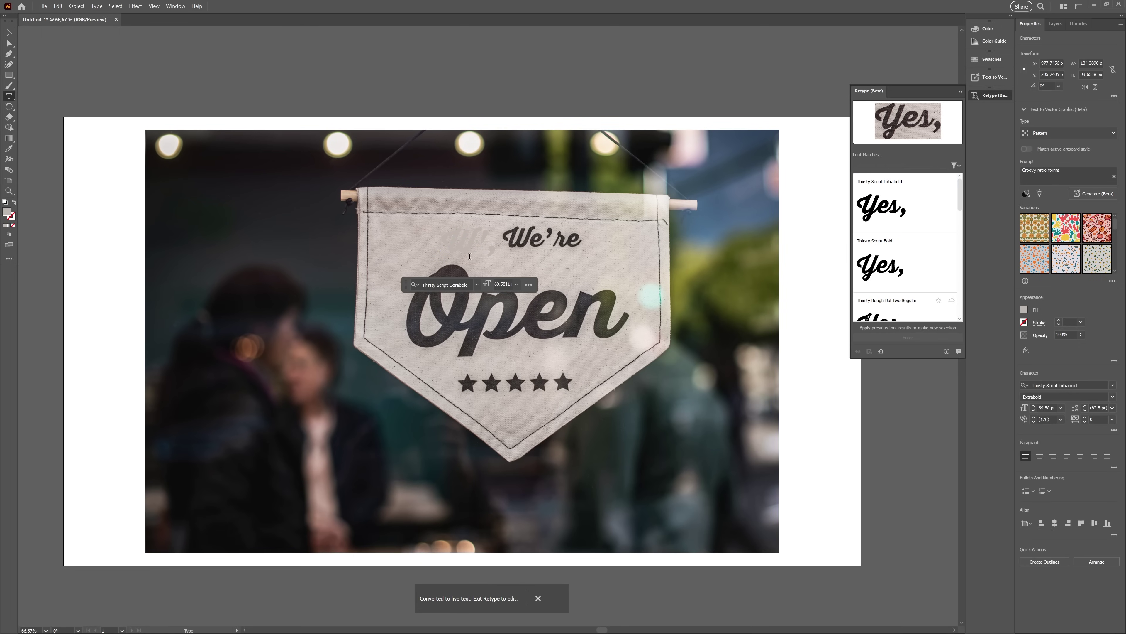
key("Escape")
left_click_drag(462, 242, 503, 393)
key("ctrl+z")
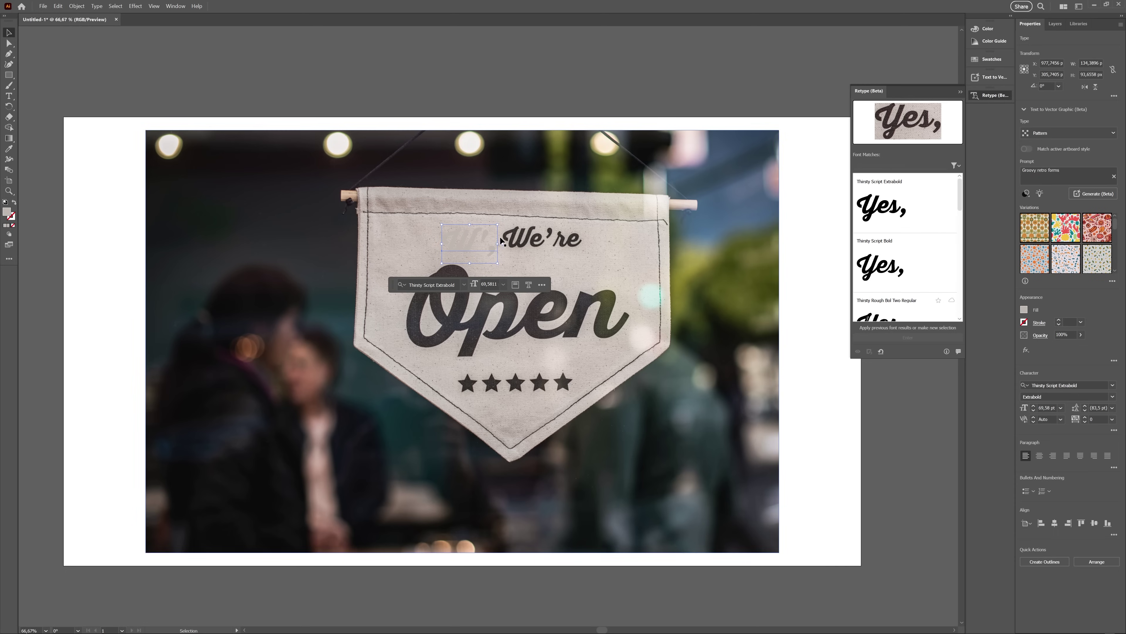
Select all the Yes, text and keep Thirsty Script Extrabold from the font list.
double_click(469, 241)
key("ctrl+a")
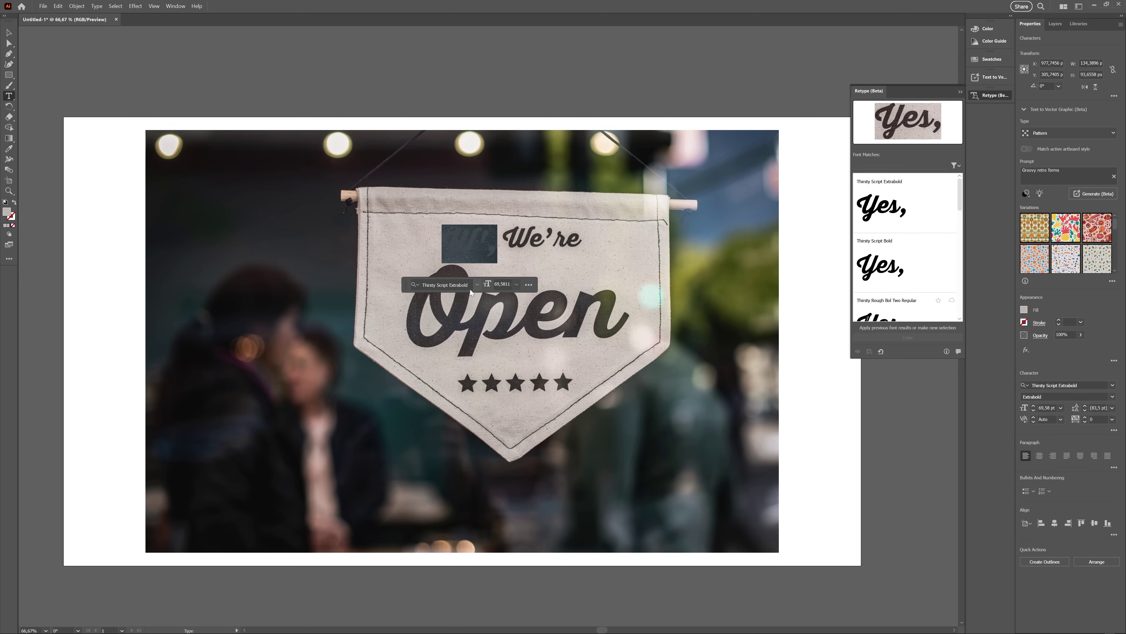
left_click(442, 286)
scroll(487, 487, "down", 1)
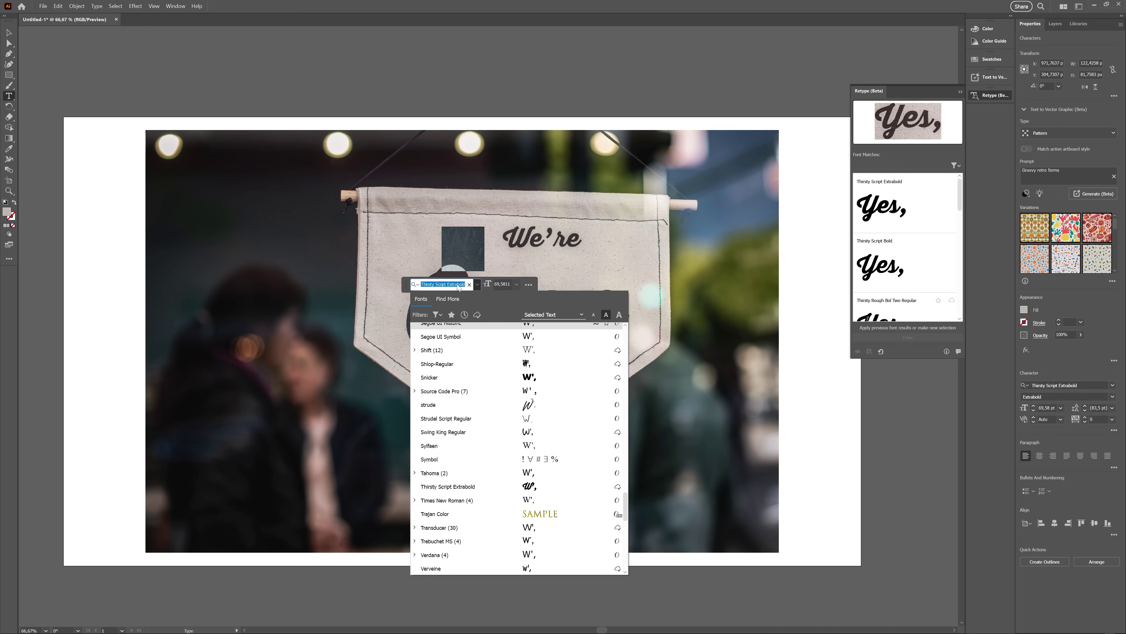
key("Escape")
Replace the placeholder W', text with 'Yes,' using the Type tool.
key("ctrl+plus")
key("ctrl+plus")
key("i")
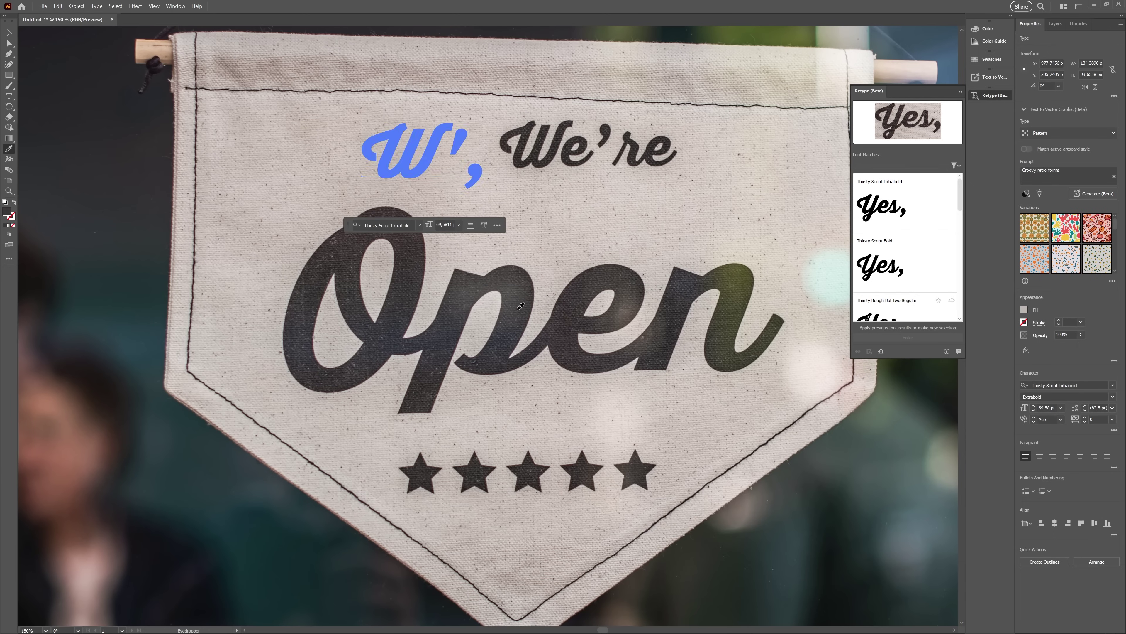
key("ctrl+minus")
key("t")
double_click(433, 216)
type("Yes,")
key("Escape")
Place Yes, beside We're just above Open on the banner photo.
left_click_drag(435, 220, 287, 264)
key("ctrl+plus")
key("ctrl+plus")
key("ctrl+plus")
key("ctrl+plus")
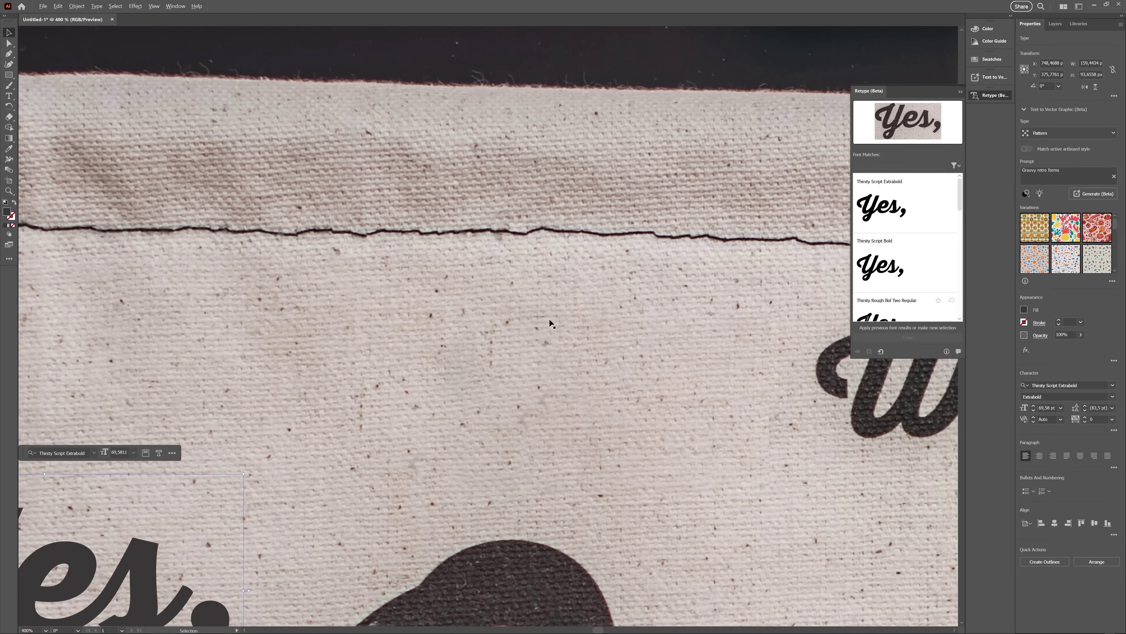
key("ctrl+minus")
key("ctrl+minus")
key("ctrl+plus")
key("ctrl+minus")
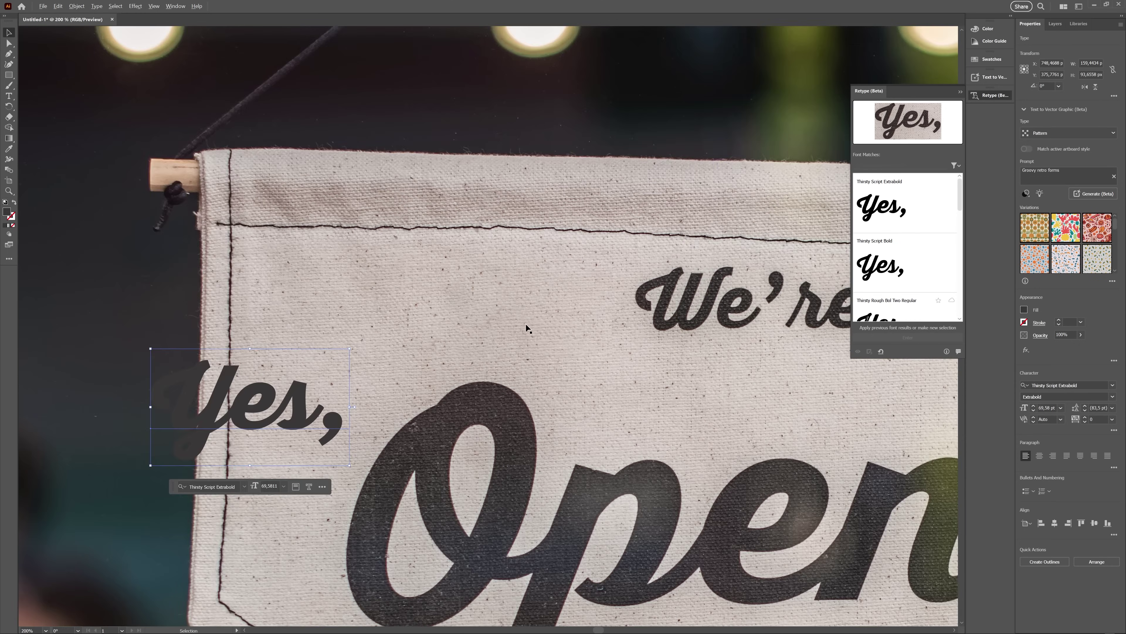
key("ctrl+minus")
left_click_drag(341, 378, 535, 307)
key("ctrl+minus")
key("ctrl+minus")
key("ctrl+minus")
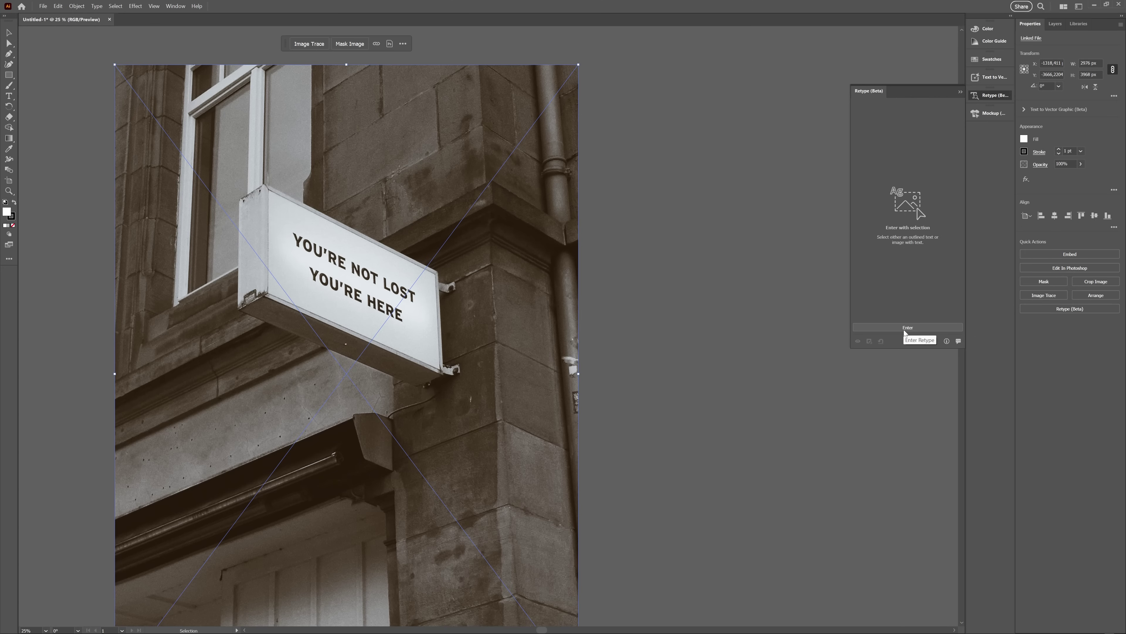
Run font recognition on the WE LIKE YOU. TOO :) billboard photo, which finds no text.
left_click(904, 328)
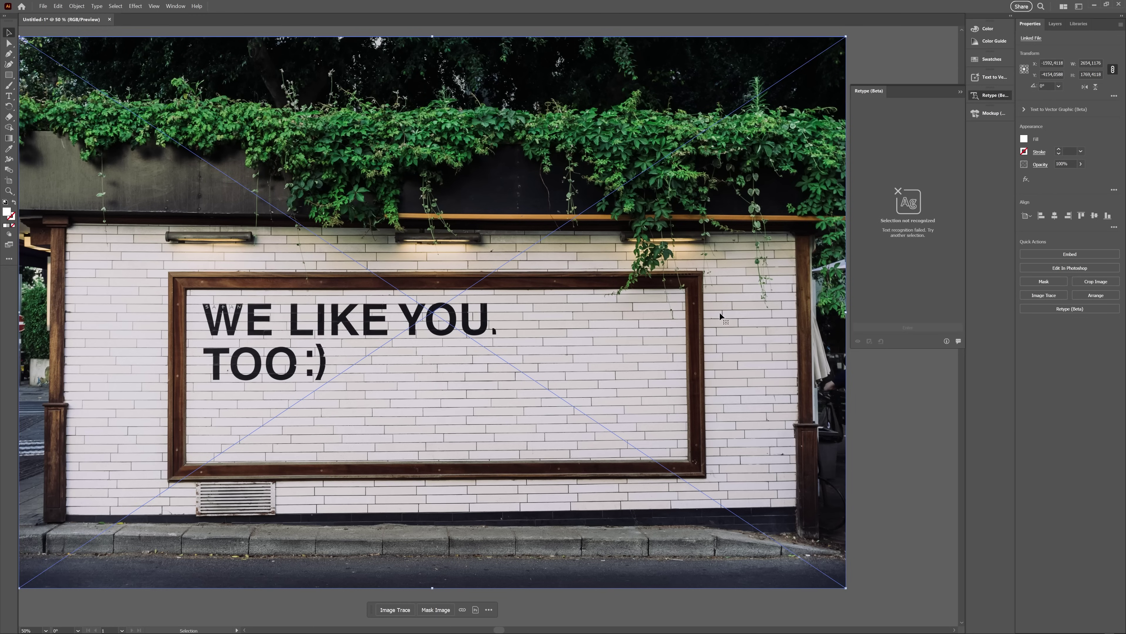
left_click(586, 362)
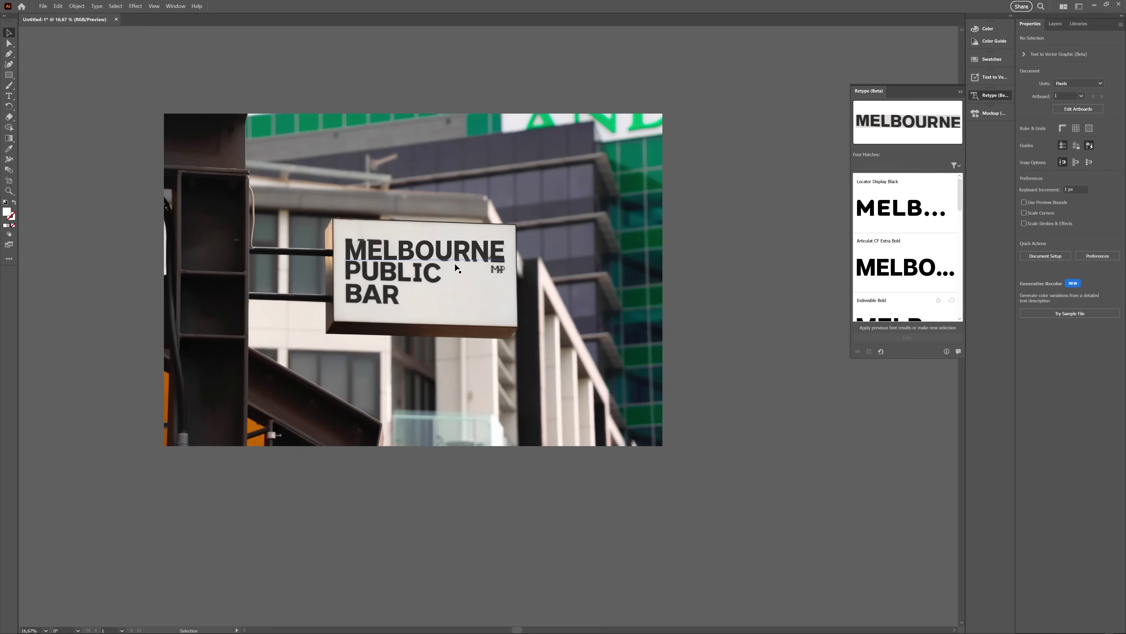
Replace MELBOURNE on the retyped sign with 'Oh sh*it' in Articulat CF Extra Bold.
key("r")
left_click(464, 258)
key("t")
double_click(391, 250)
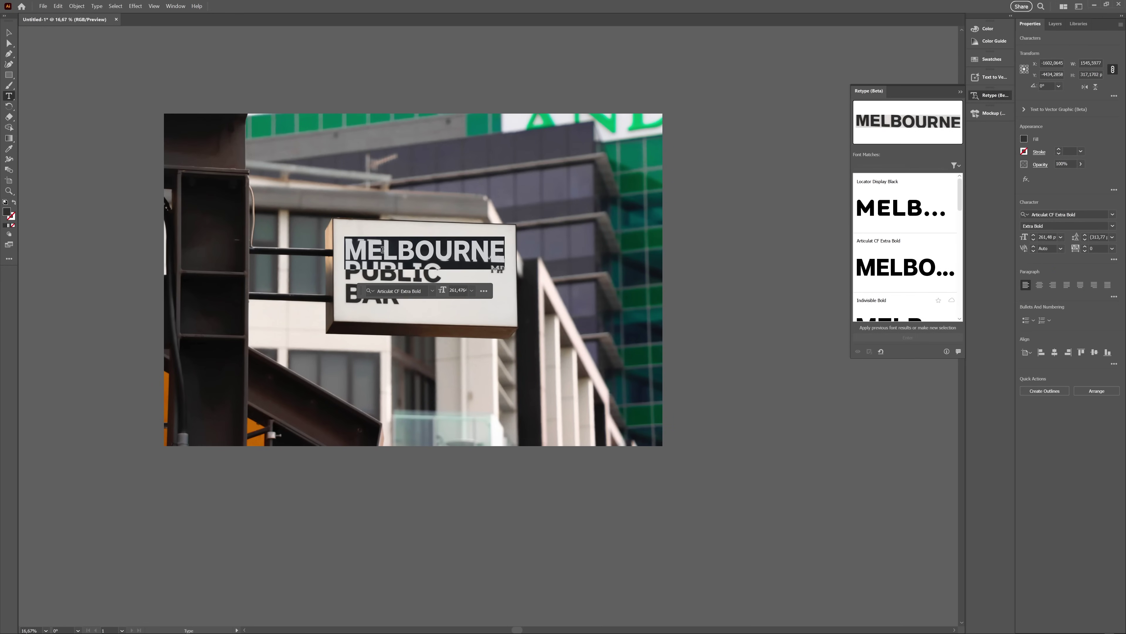
type("A")
key("BackSpace")
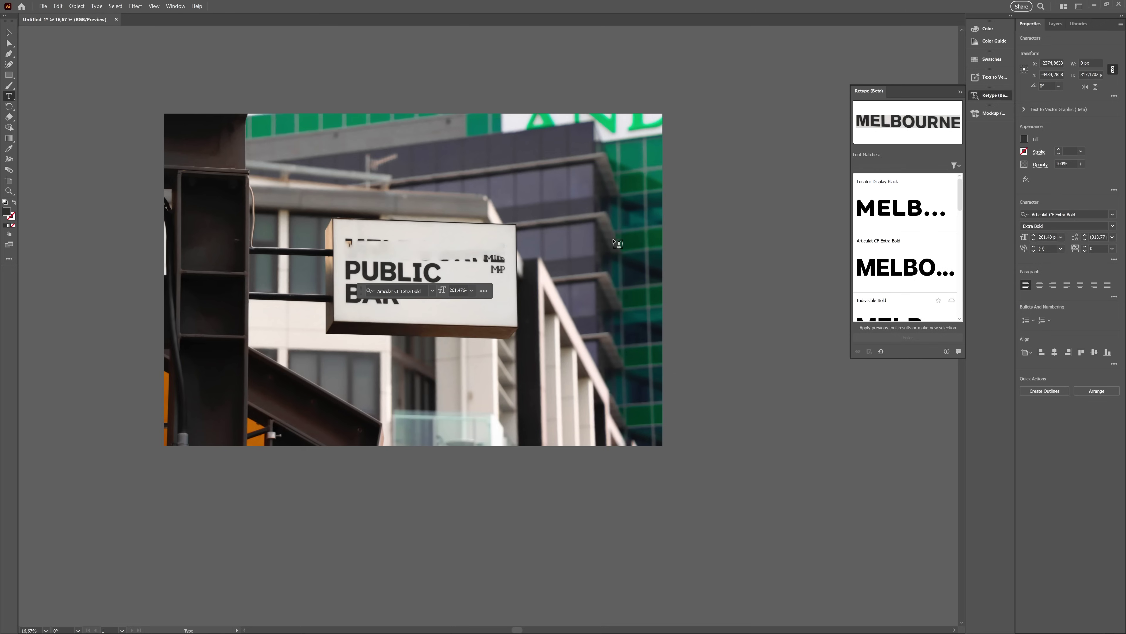
type("Oh sh")
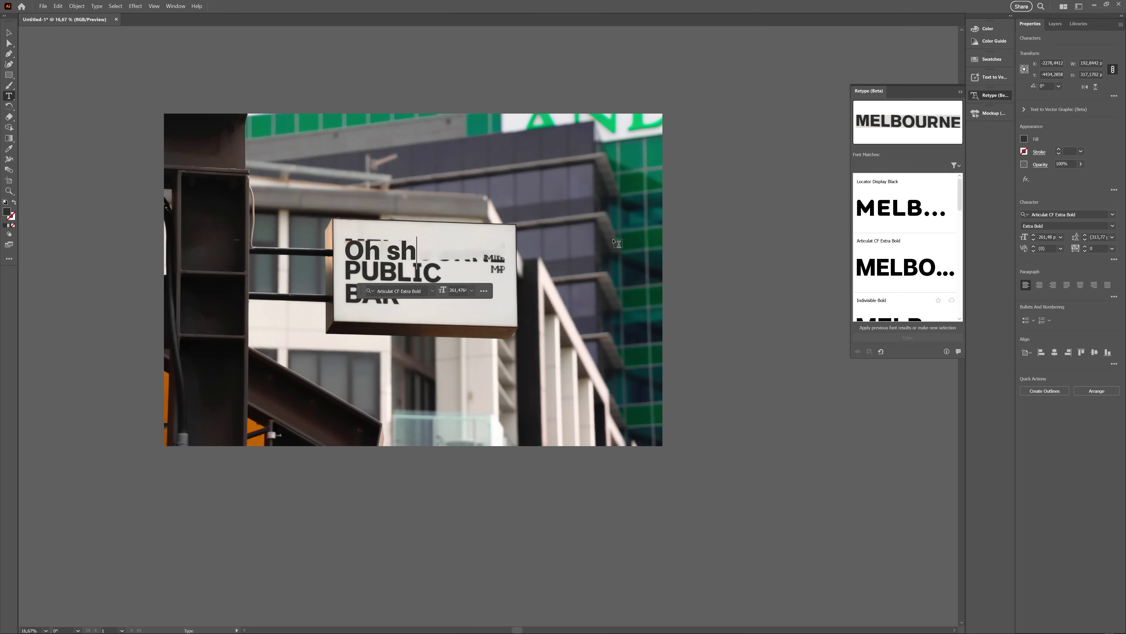
type("*it")
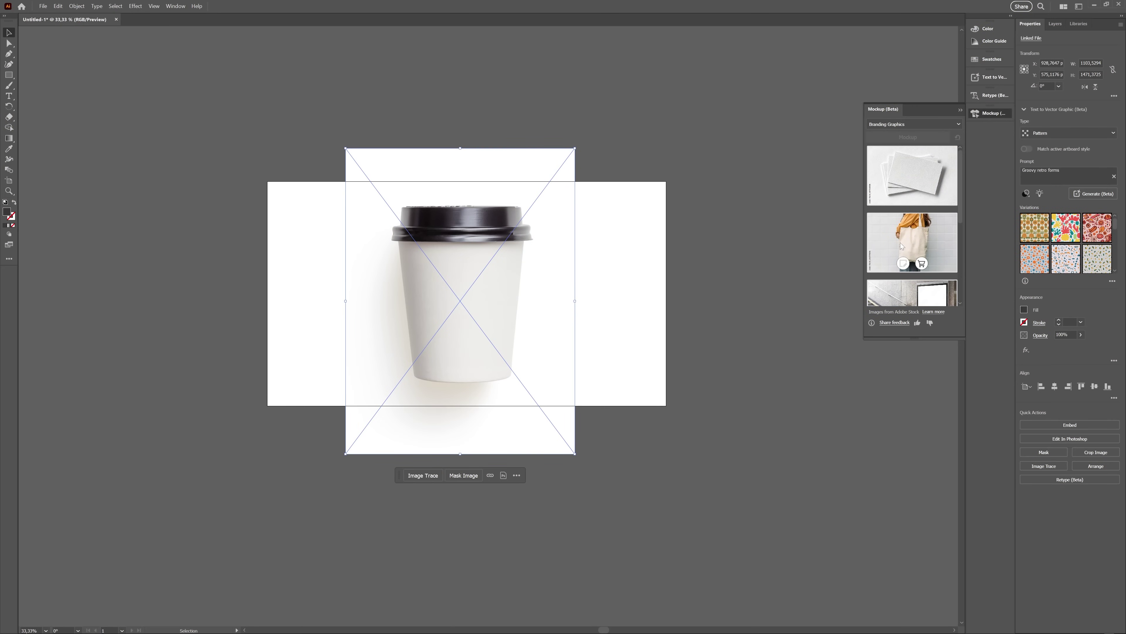
Switch the Mockup panel category from branding to Apparel and browse the templates.
scroll(903, 245, "down", 3)
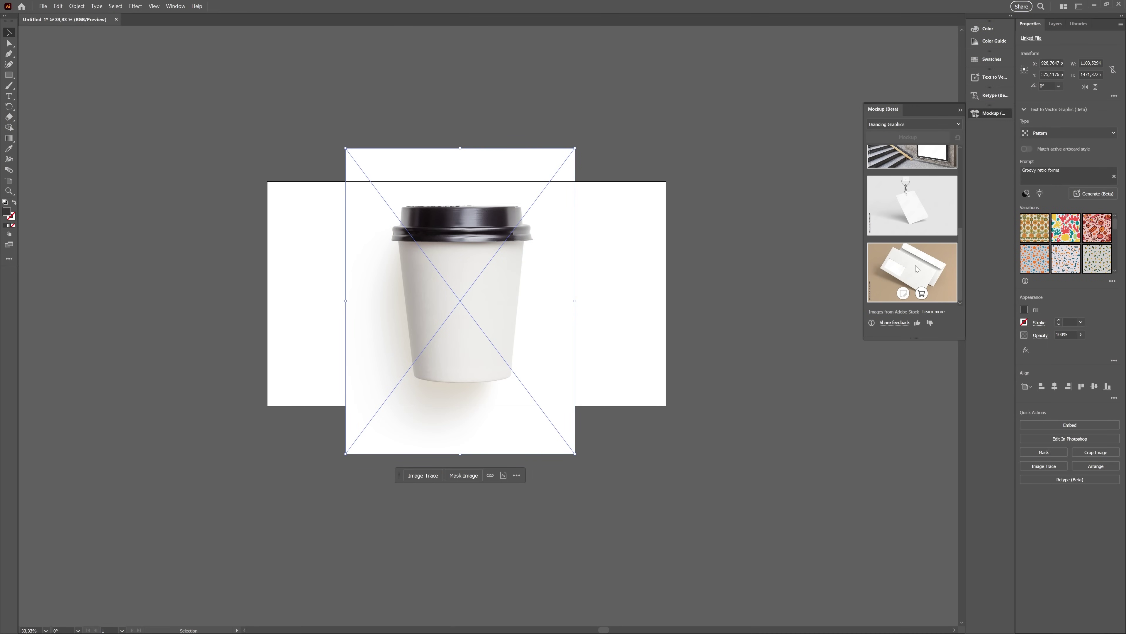
scroll(916, 248, "up", 3)
left_click(924, 123)
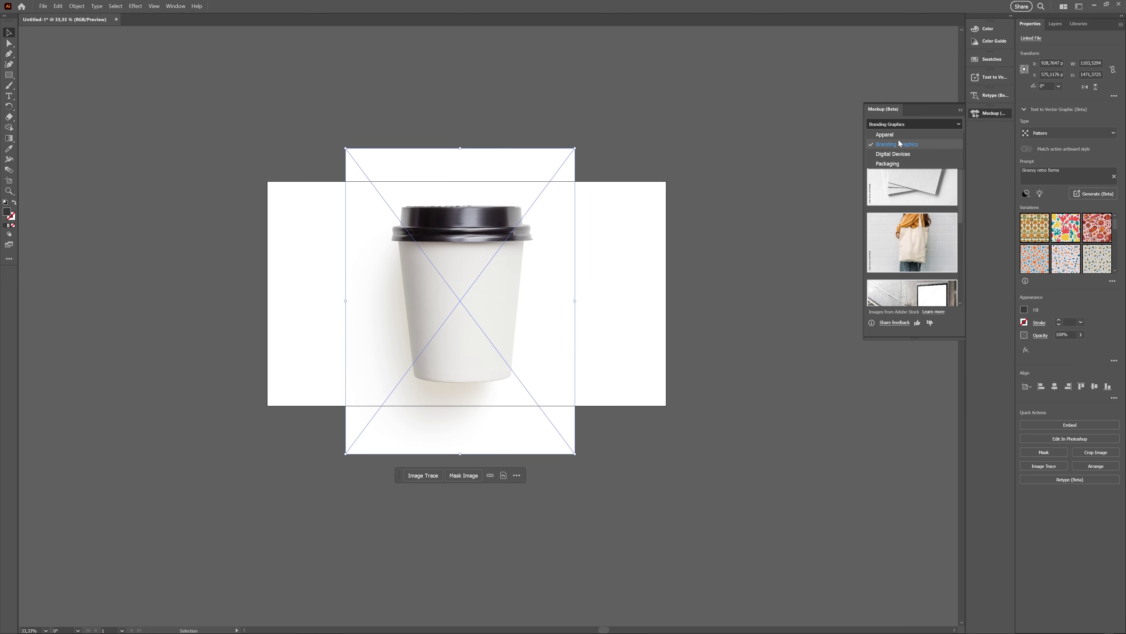
left_click(888, 134)
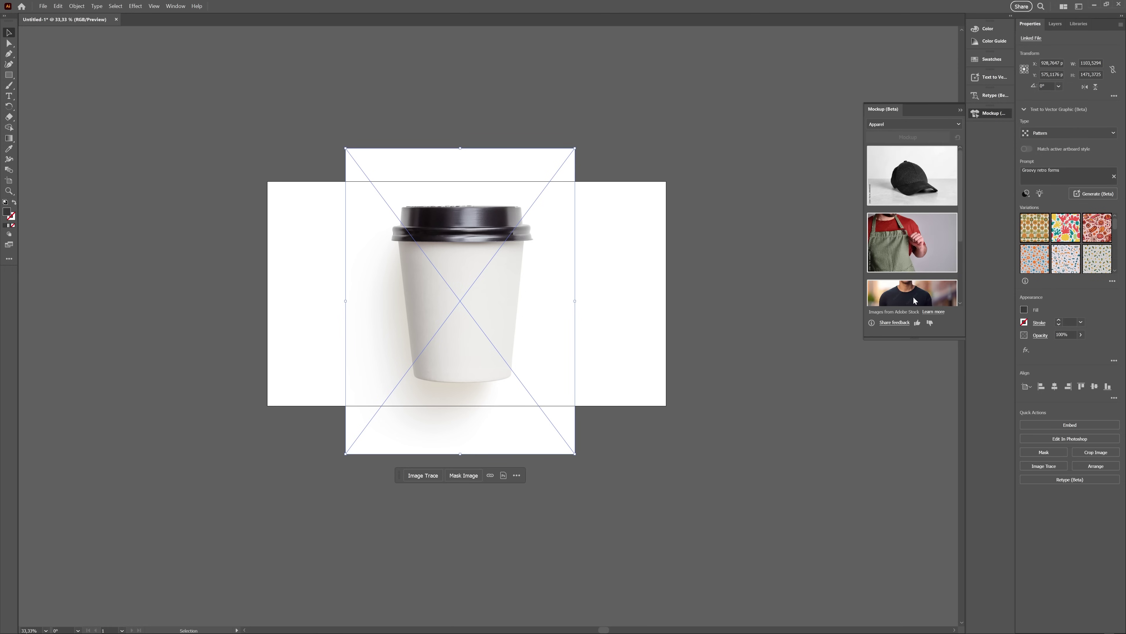
scroll(913, 301, "down", 3)
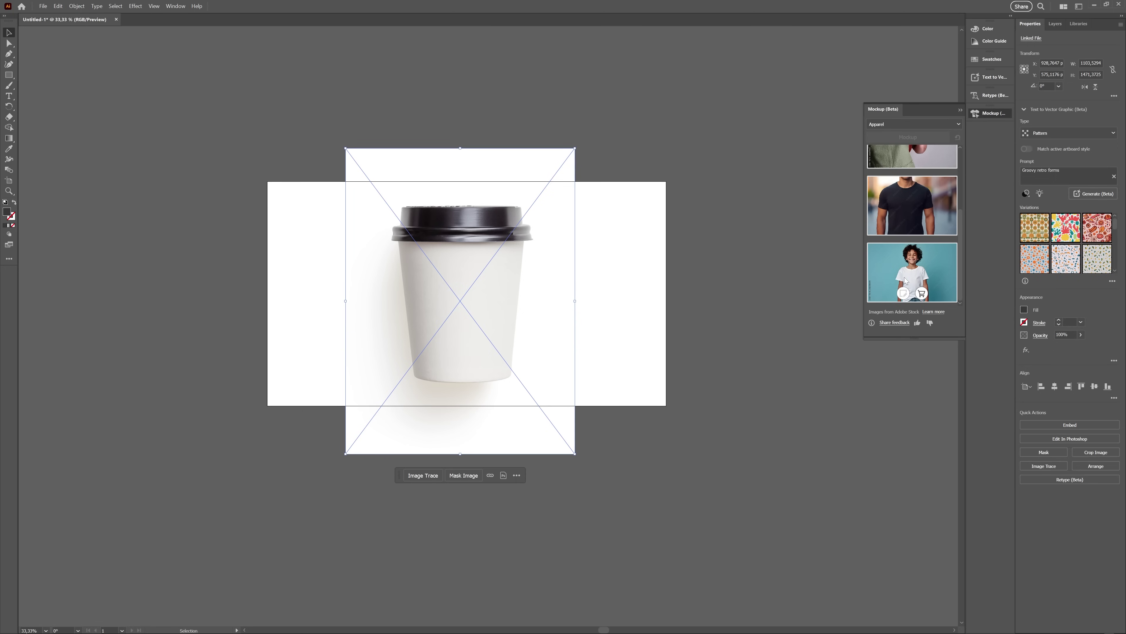
scroll(904, 281, "up", 3)
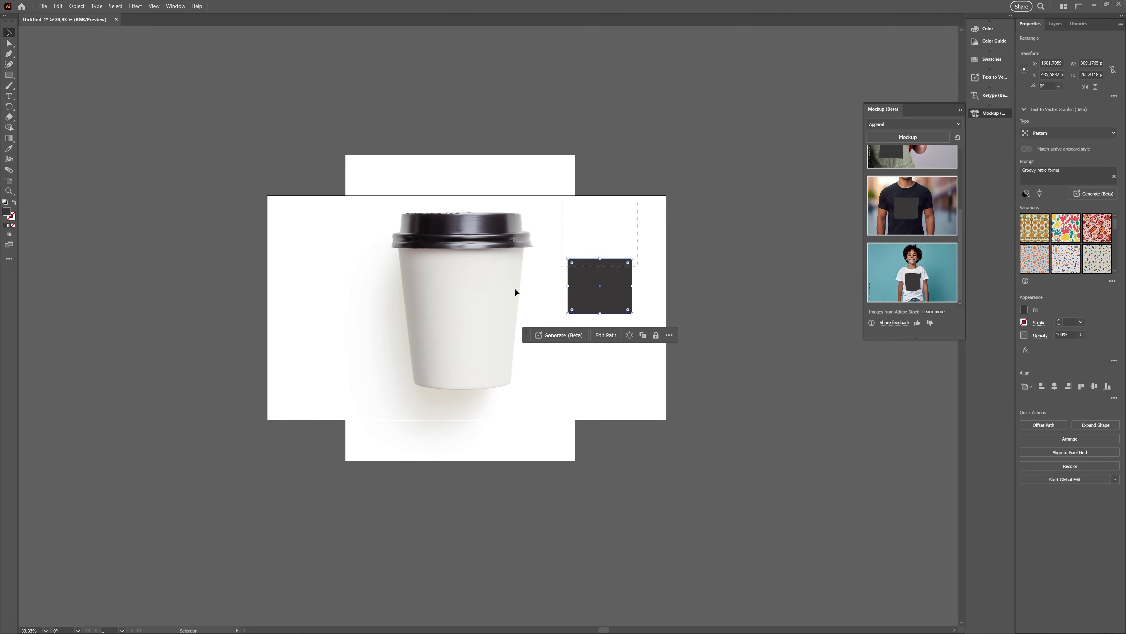
Select the cup photo with the dark square, apply the mockup, and reposition the artwork on the cup.
left_click(507, 295, "shift")
left_click(892, 138)
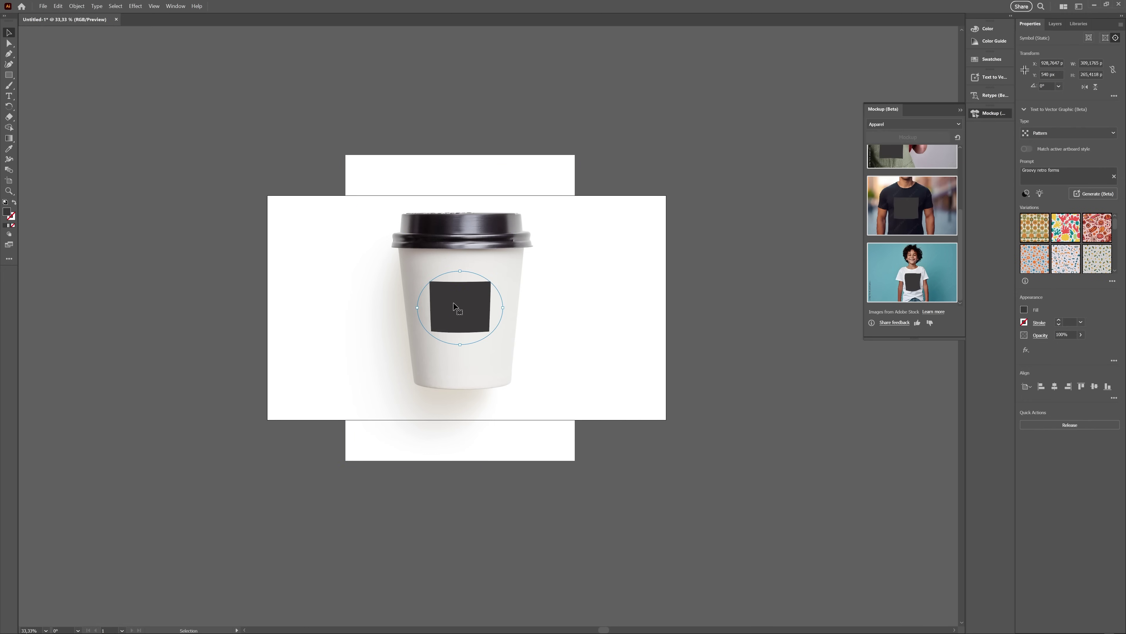
left_click_drag(473, 316, 495, 320)
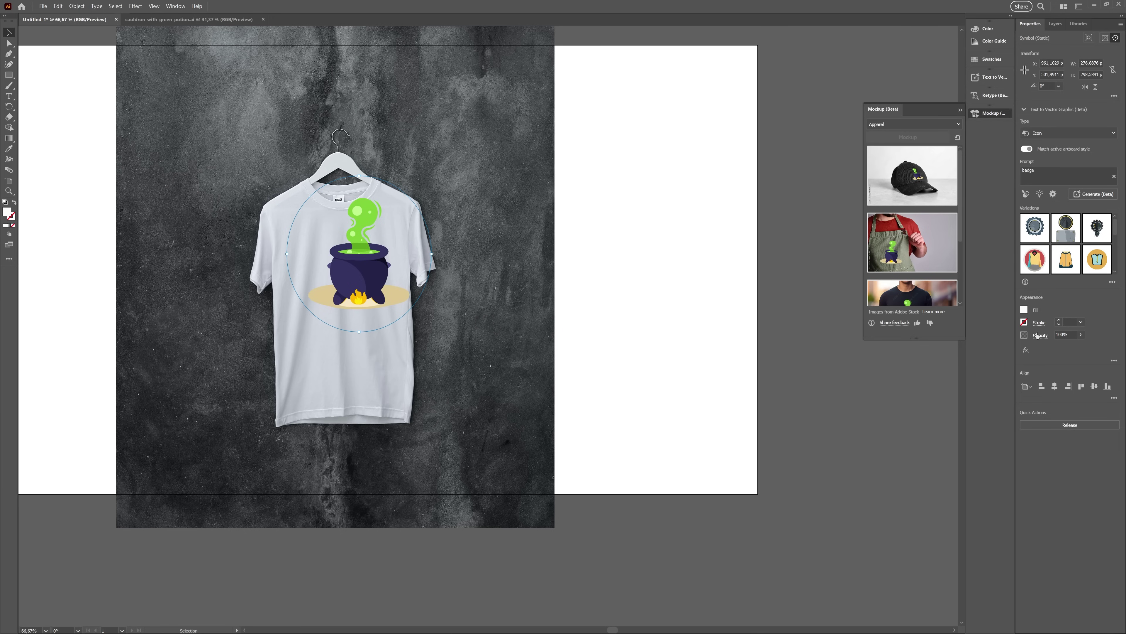
Set the cauldron artwork's blend mode to Multiply in its Opacity settings.
left_click(1037, 336)
left_click(974, 351)
left_click(974, 383)
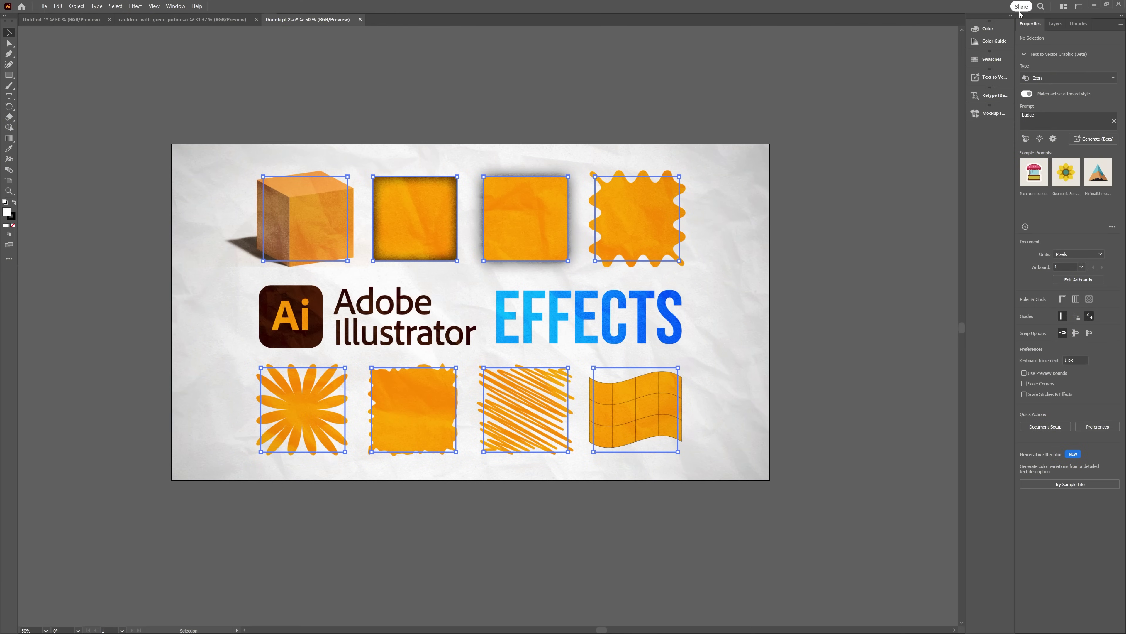
Name the review link 'Thumbnail for Effects video', let anyone with the link comment, and create it.
left_click(1021, 9)
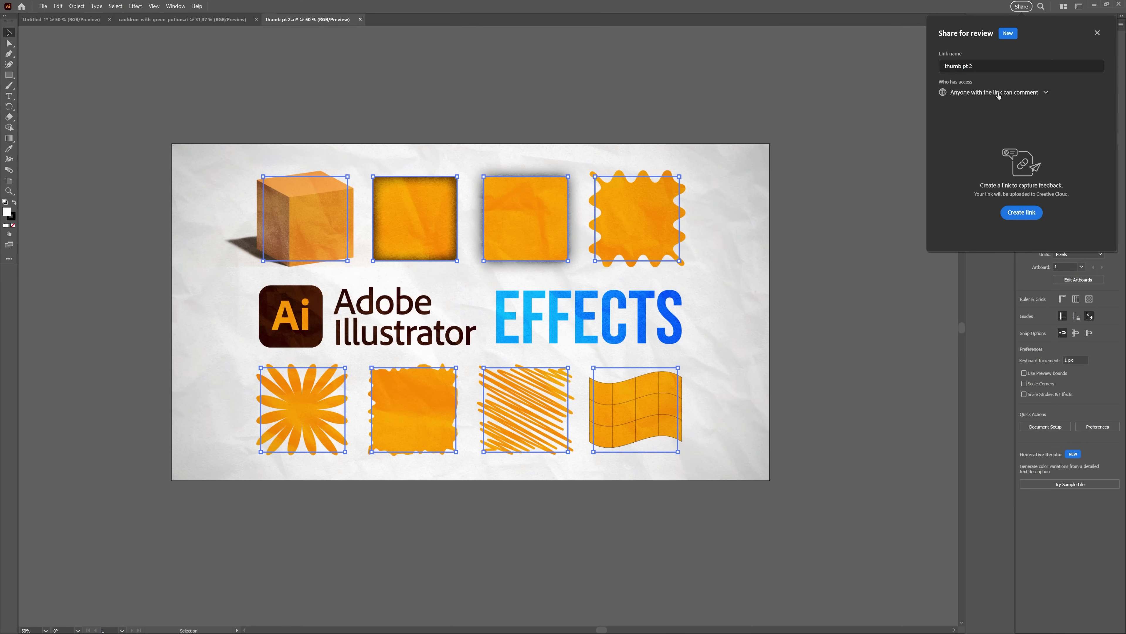
type("Thu")
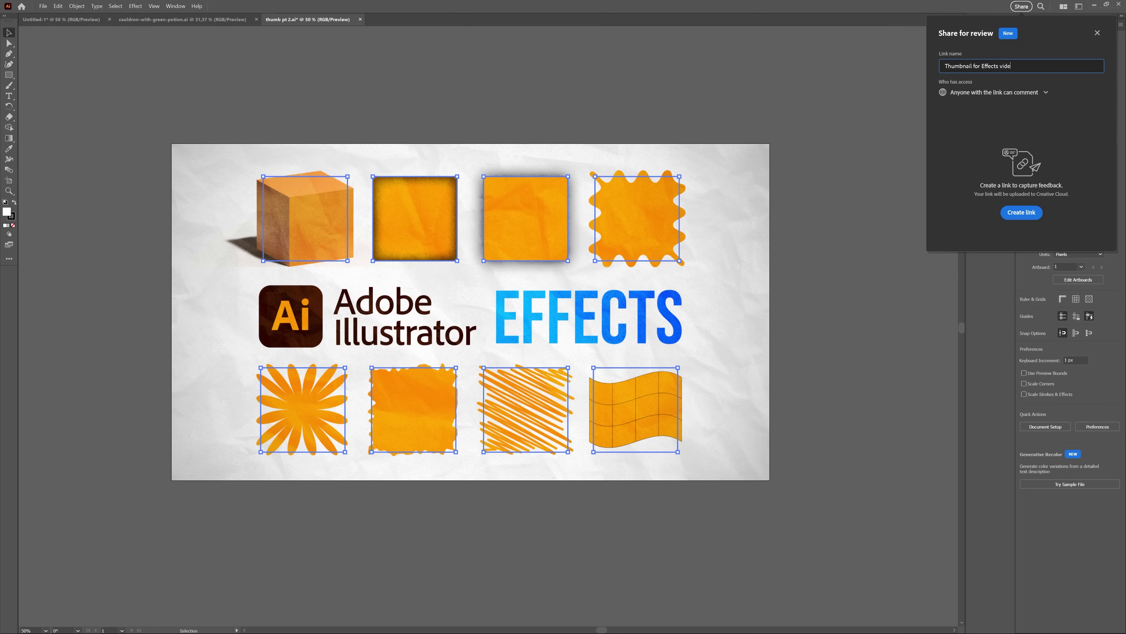
left_click(1009, 93)
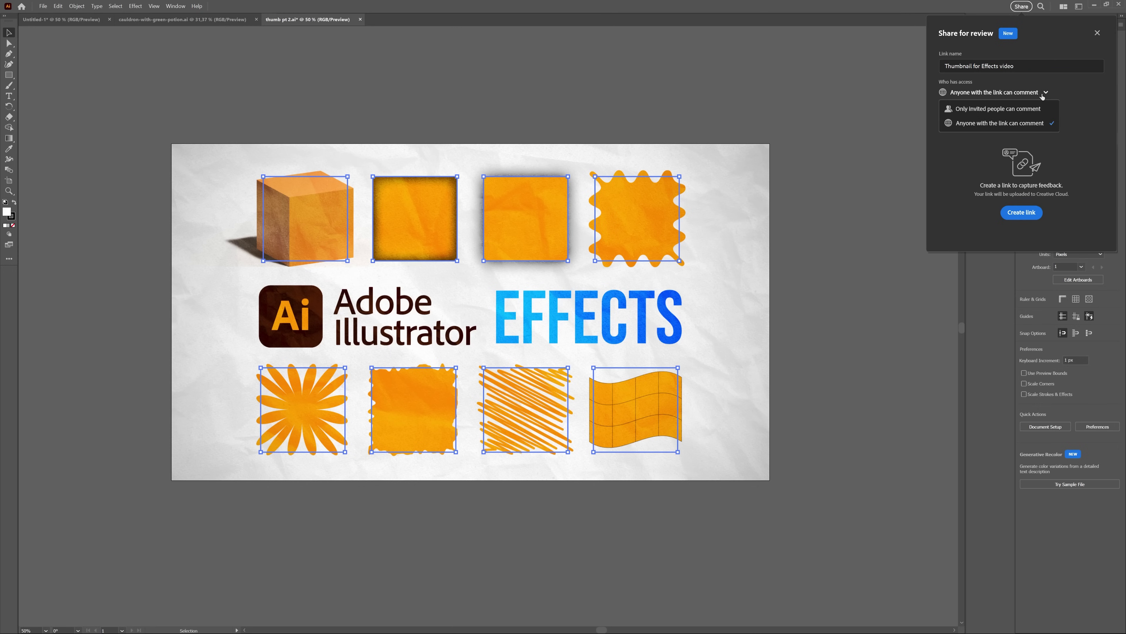
left_click(1026, 124)
left_click(1022, 212)
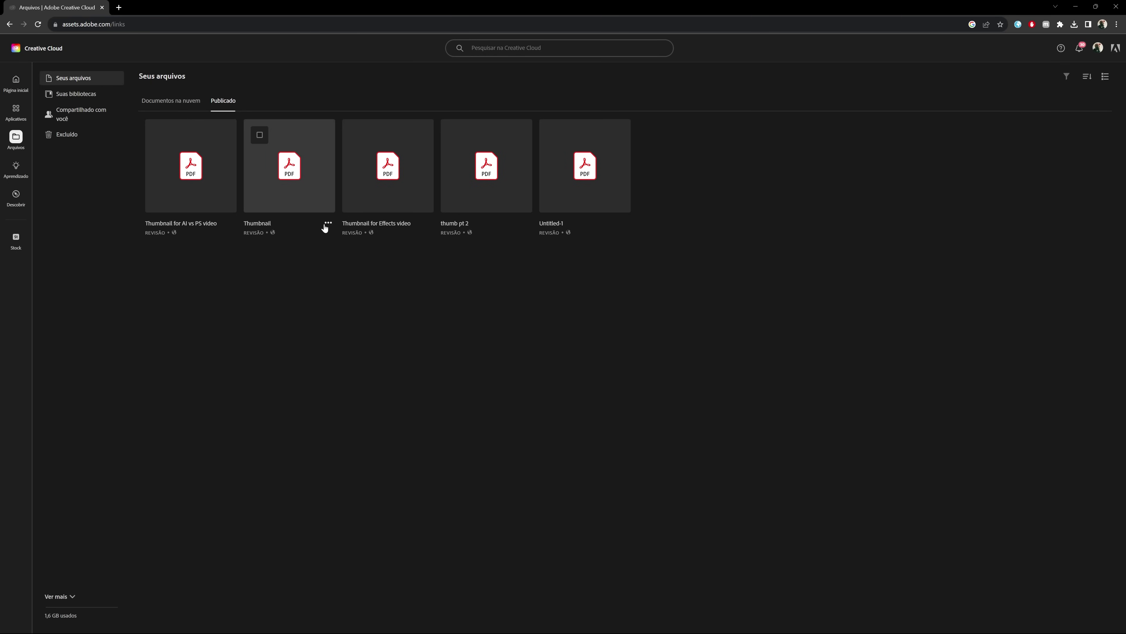
Open the Thumbnail review from its card's options menu in the Published files.
left_click(328, 223)
left_click(288, 256)
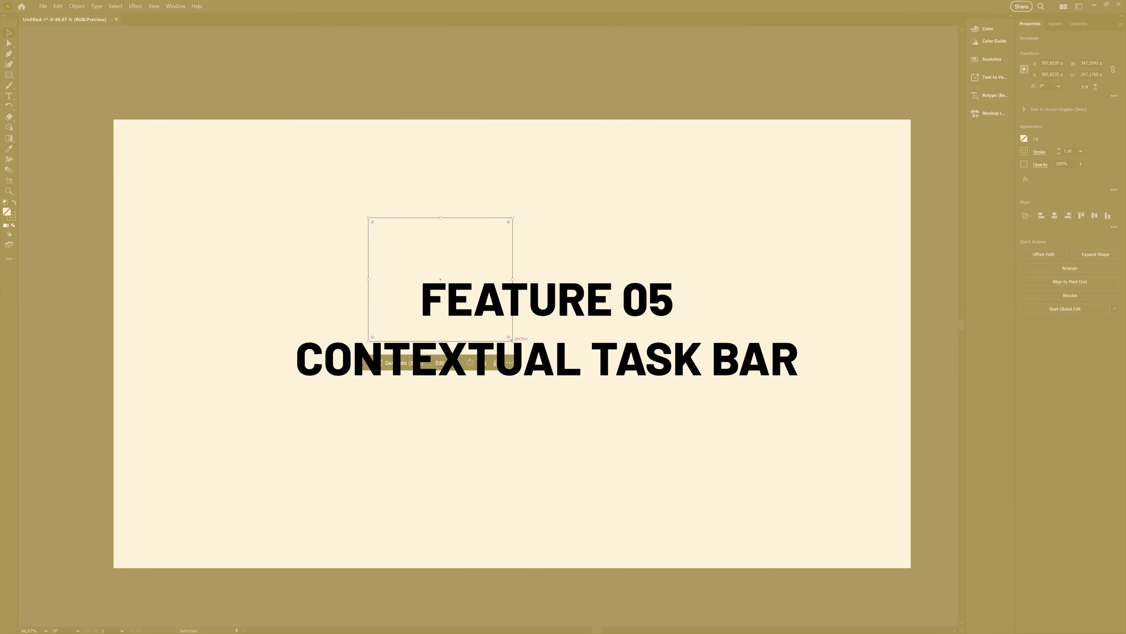
key("v")
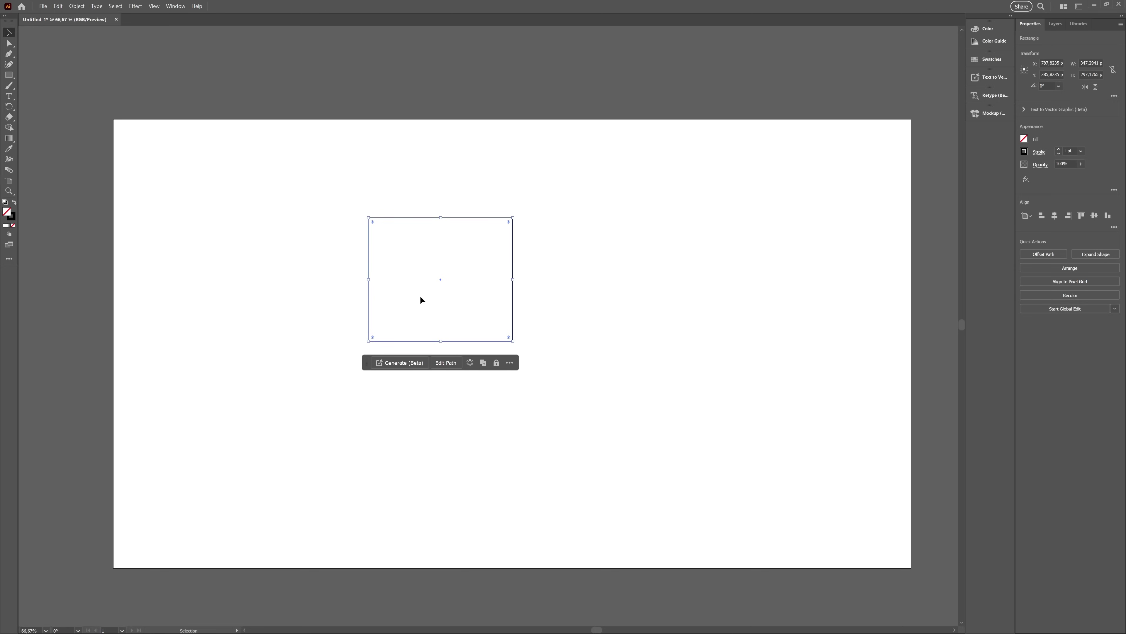
left_click(400, 363)
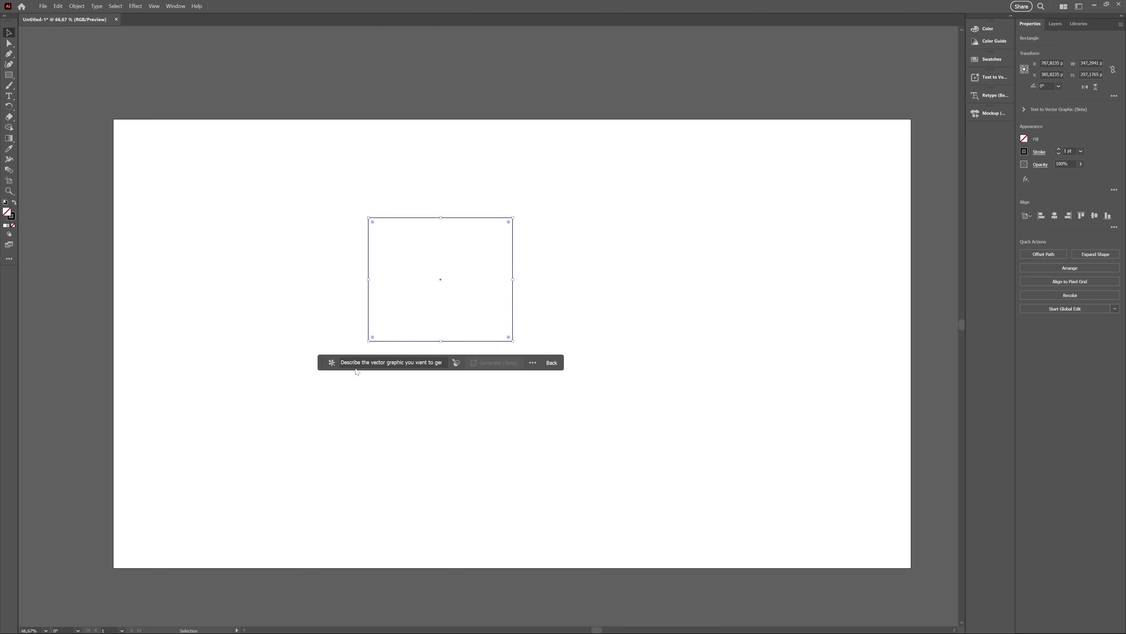
left_click(388, 365)
left_click(423, 332)
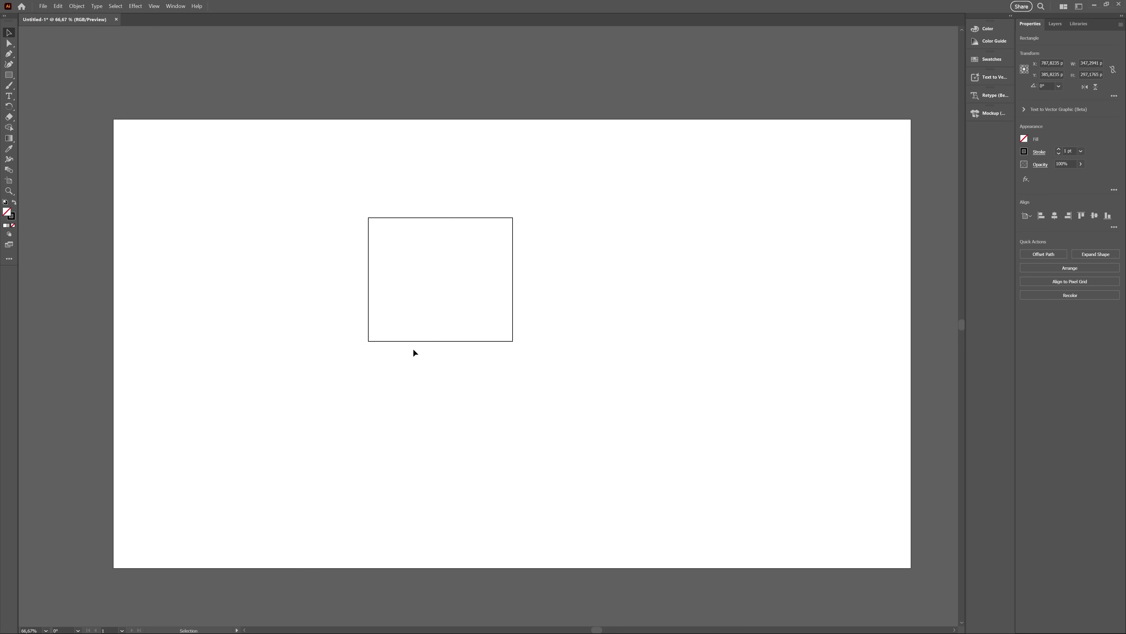
left_click(438, 341)
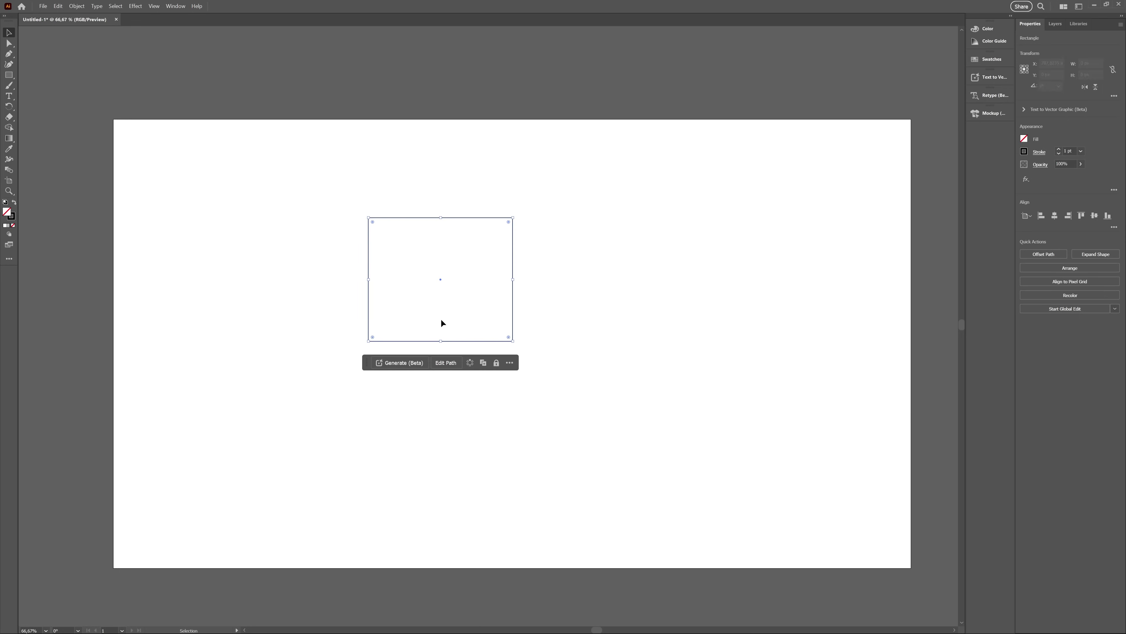
left_click(448, 363)
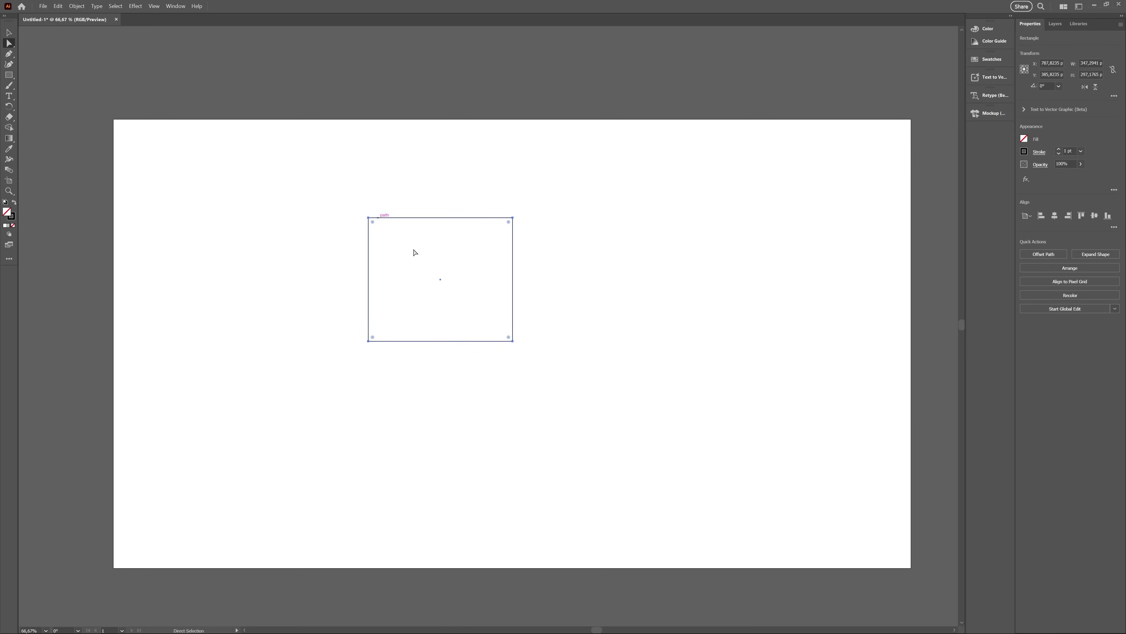
Apply a radial repeat to the ellipse and adjust its number of copies.
mouse_move(368, 217)
left_mouse_down()
mouse_move(463, 301)
mouse_move(470, 209)
mouse_move(388, 185)
mouse_move(367, 215)
left_mouse_up()
left_click(540, 350)
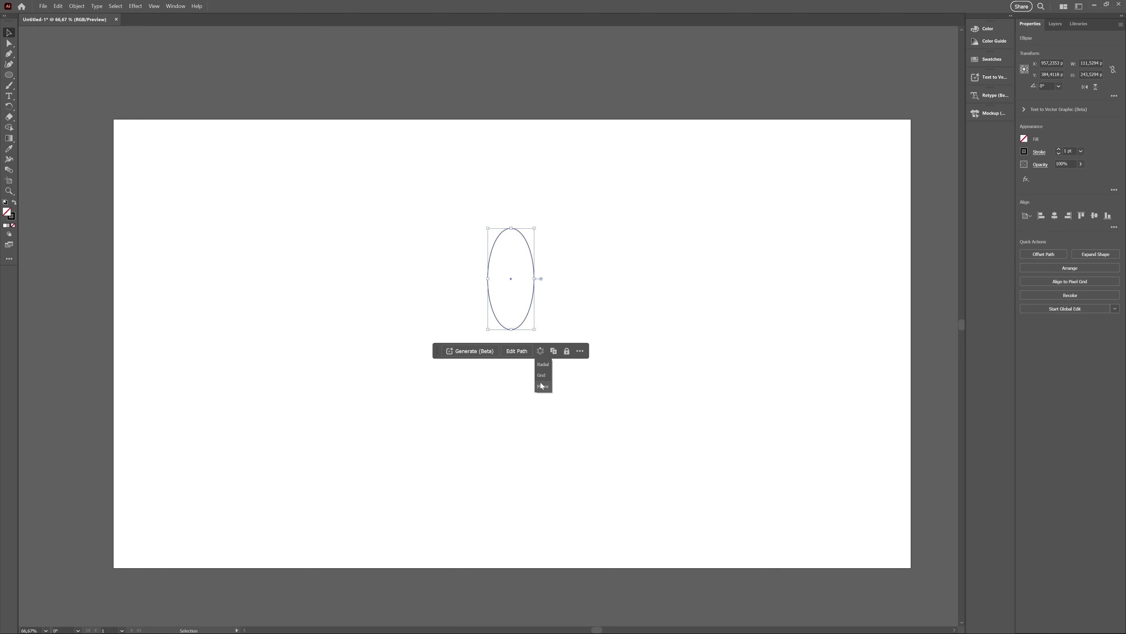
left_click(542, 365)
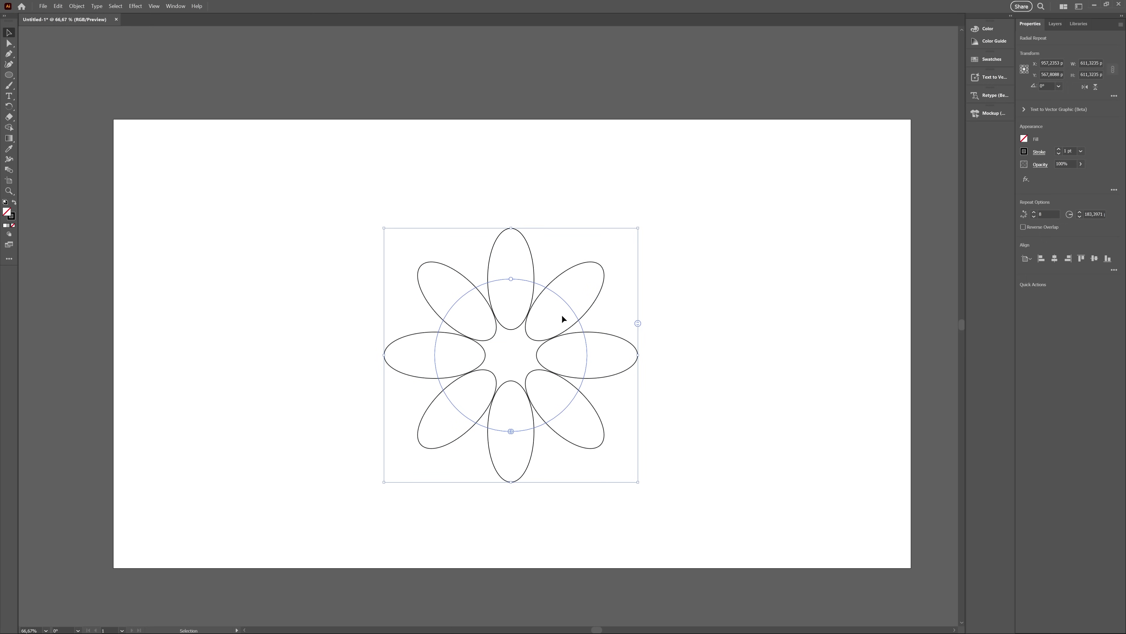
left_click_drag(637, 322, 594, 291)
left_click(624, 320)
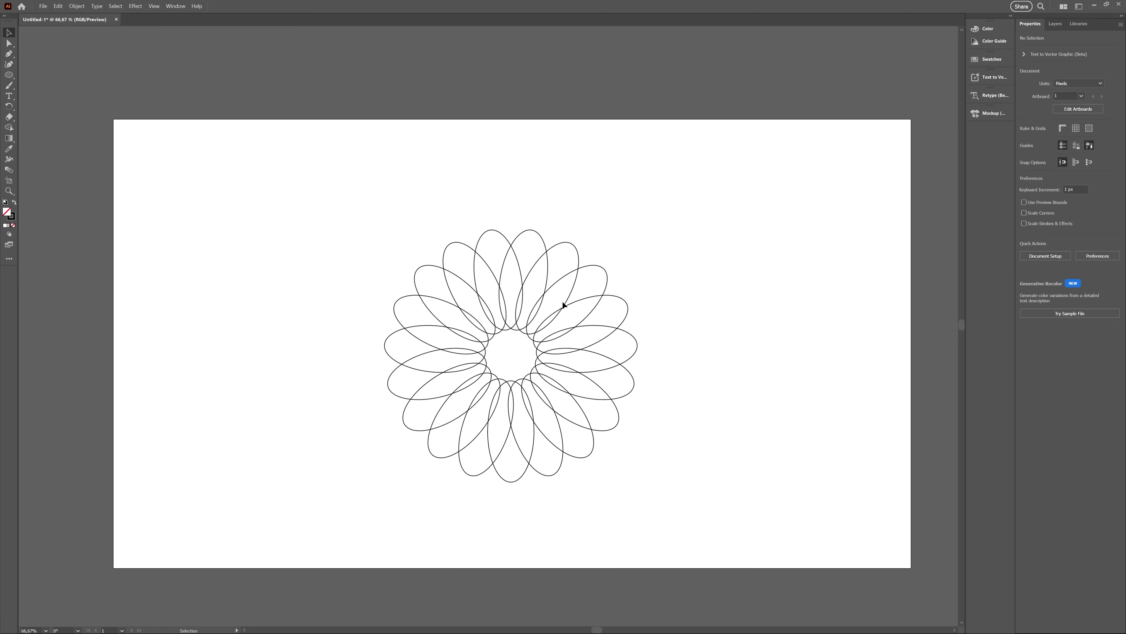
Undo the radial repeat and place an overlapping copy of the ellipse to its right.
key("ctrl+z")
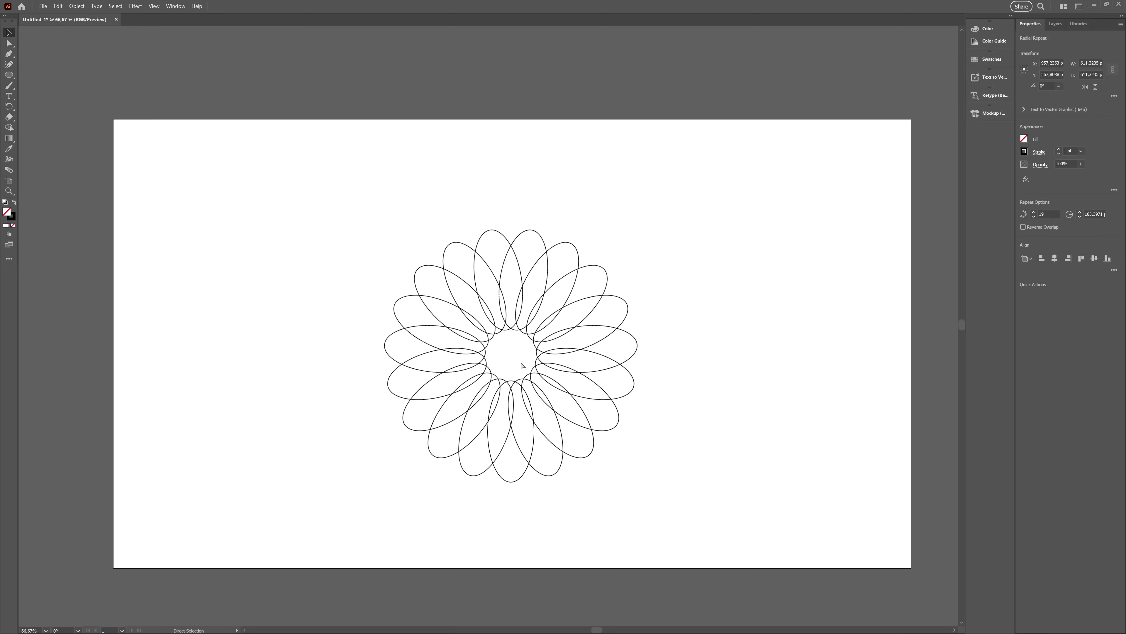
key("ctrl+z")
key("ctrl+z")
key("ctrl+z")
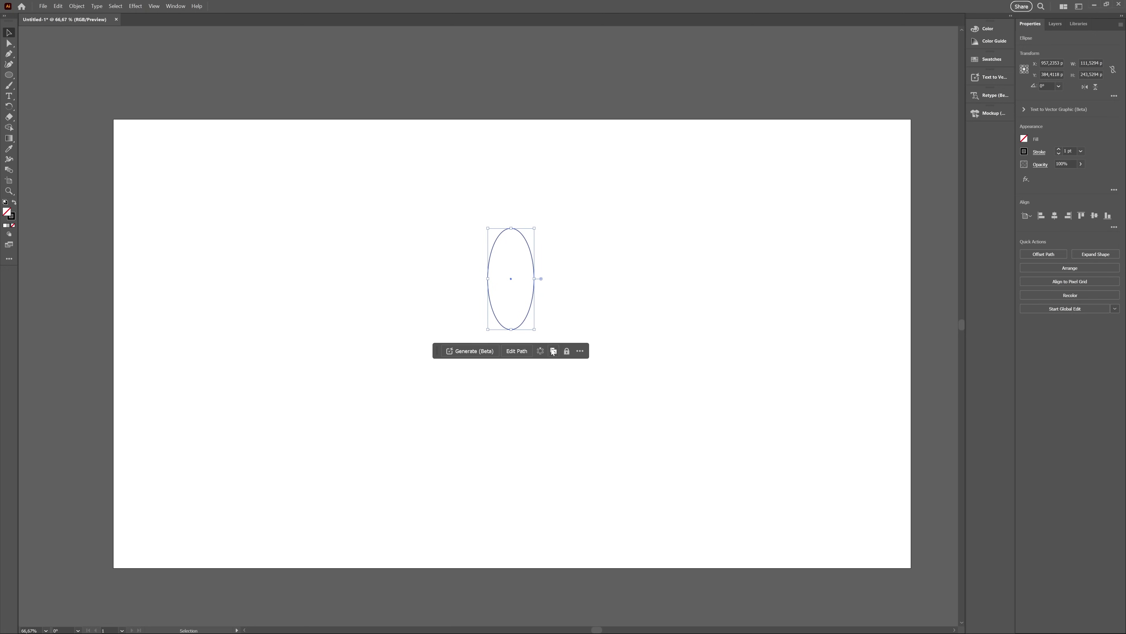
left_click_drag(528, 248, 656, 328)
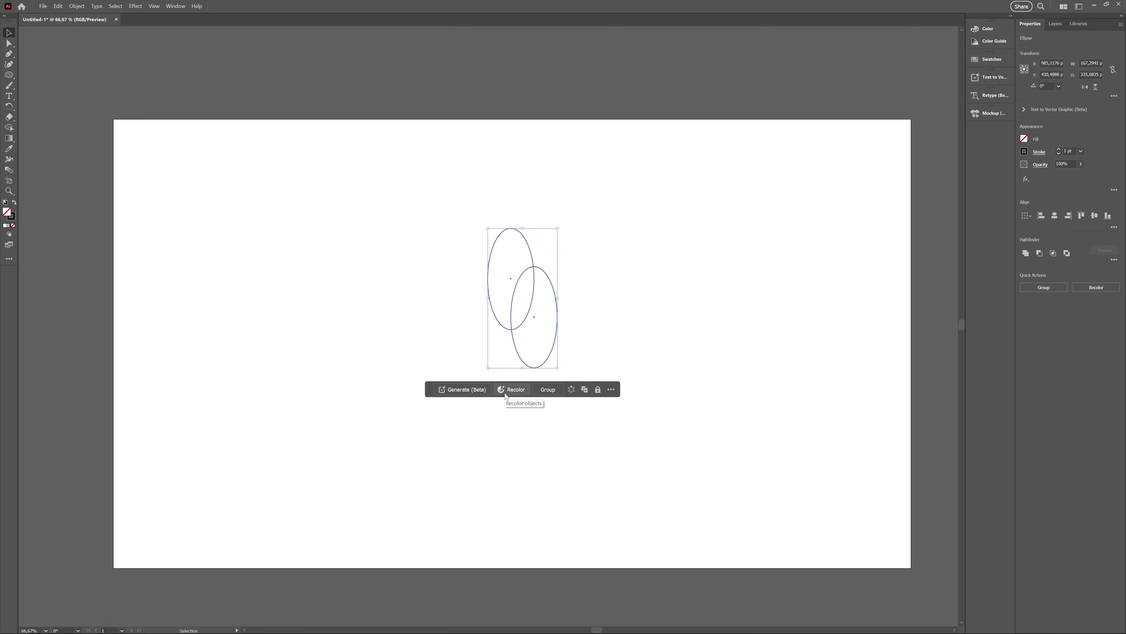
Group and ungroup the two ellipses, then start and cancel Image Trace on the photo.
left_click(548, 389)
left_click(552, 394)
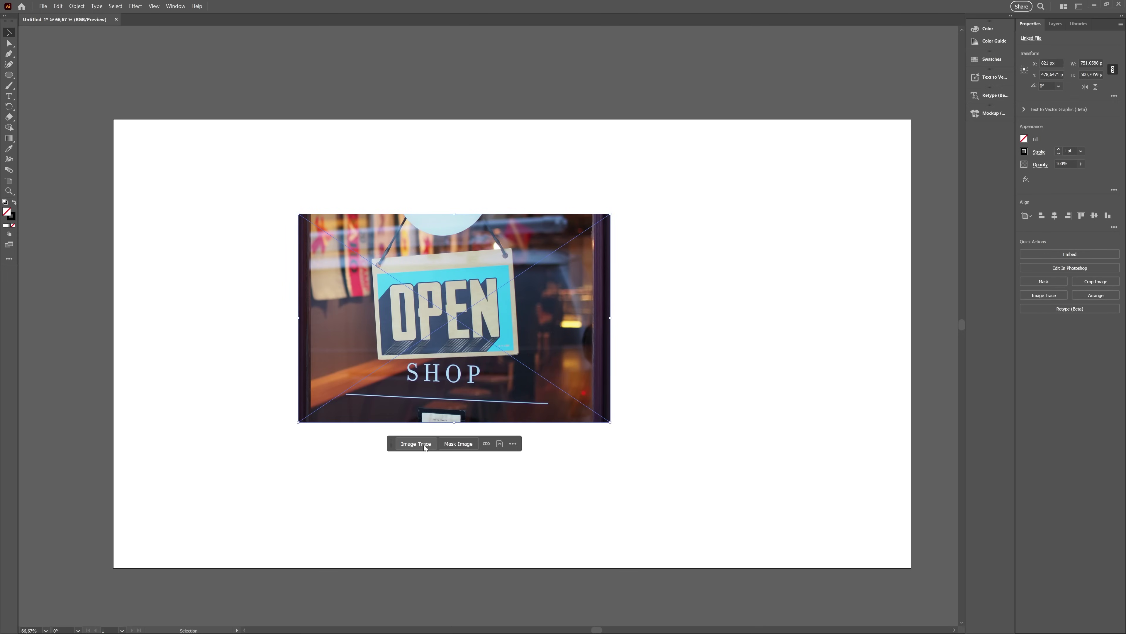
left_click(425, 445)
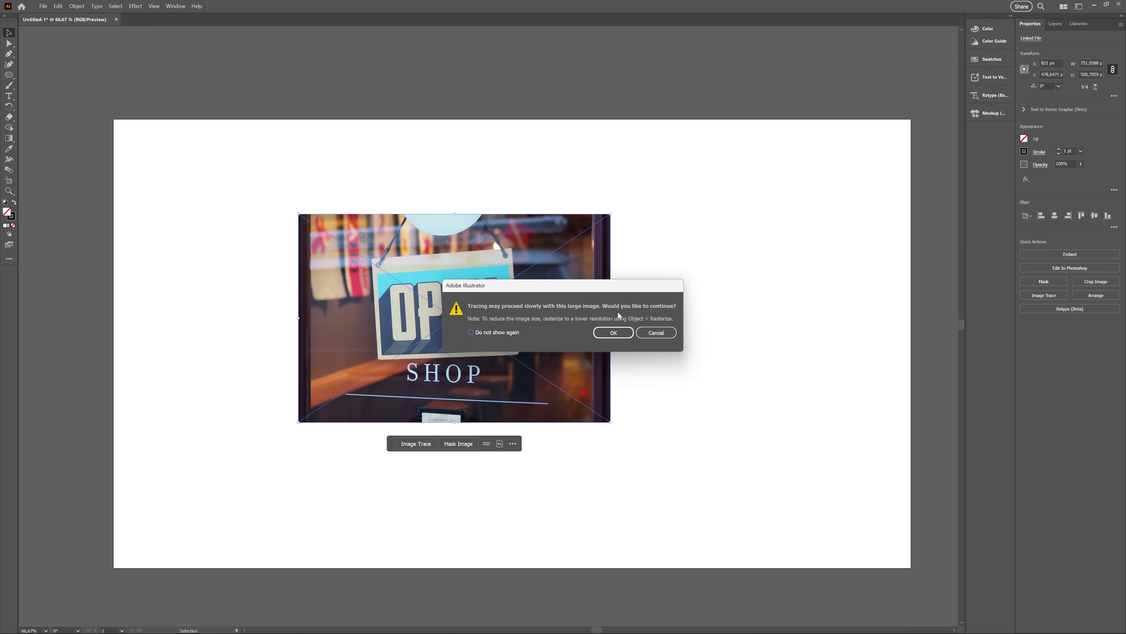
left_click(656, 333)
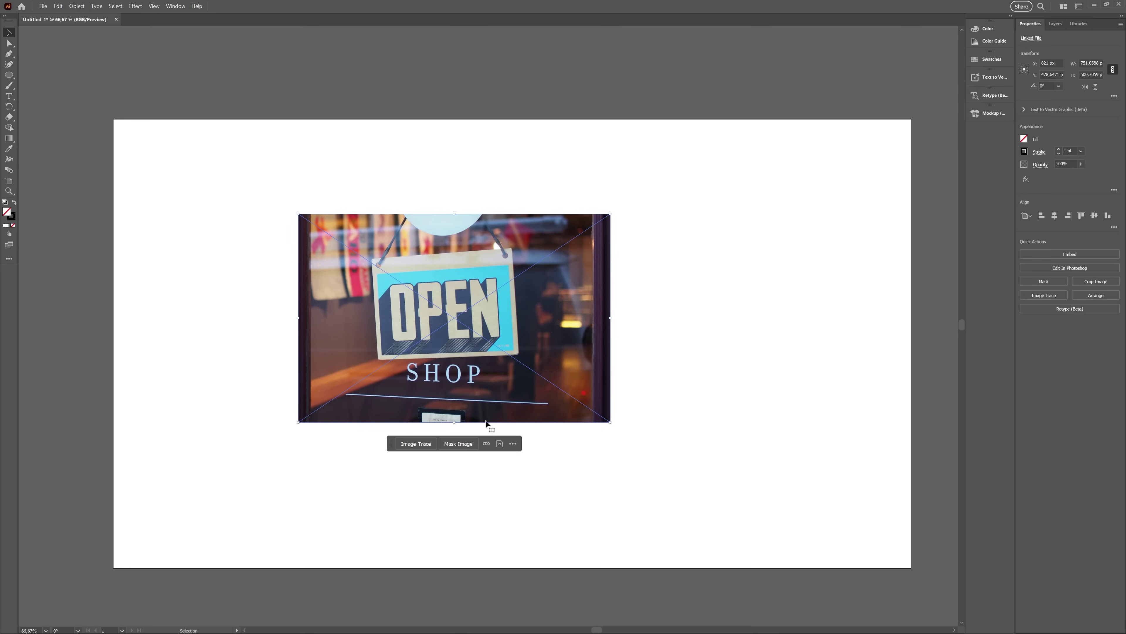
left_click(473, 458)
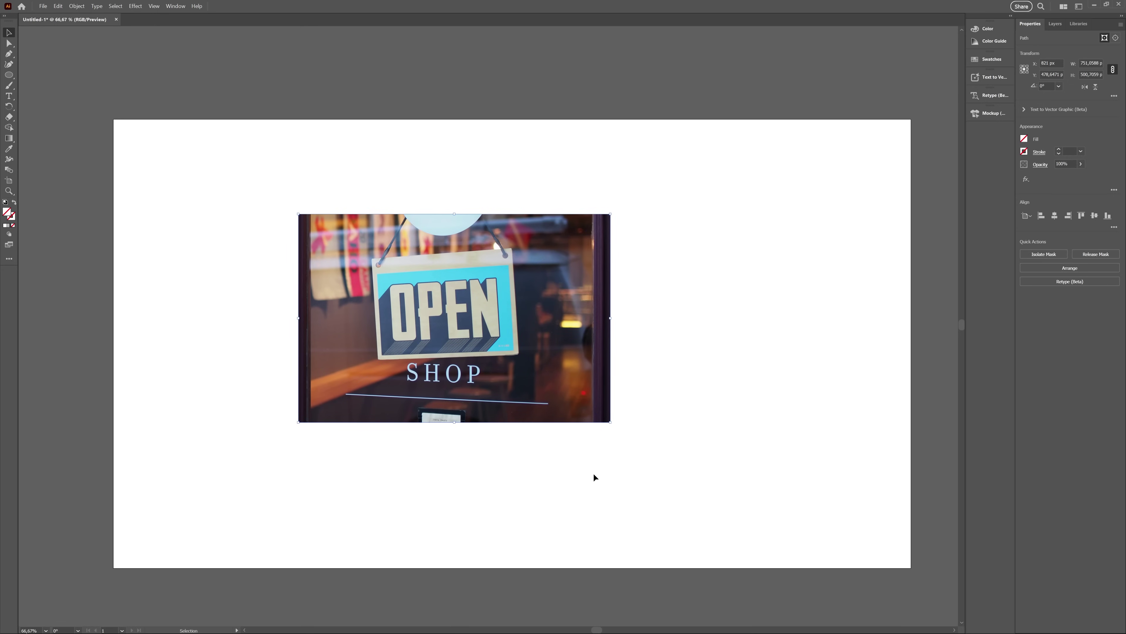
Pull in the photo's top-right corner point, then undo the change.
key("a")
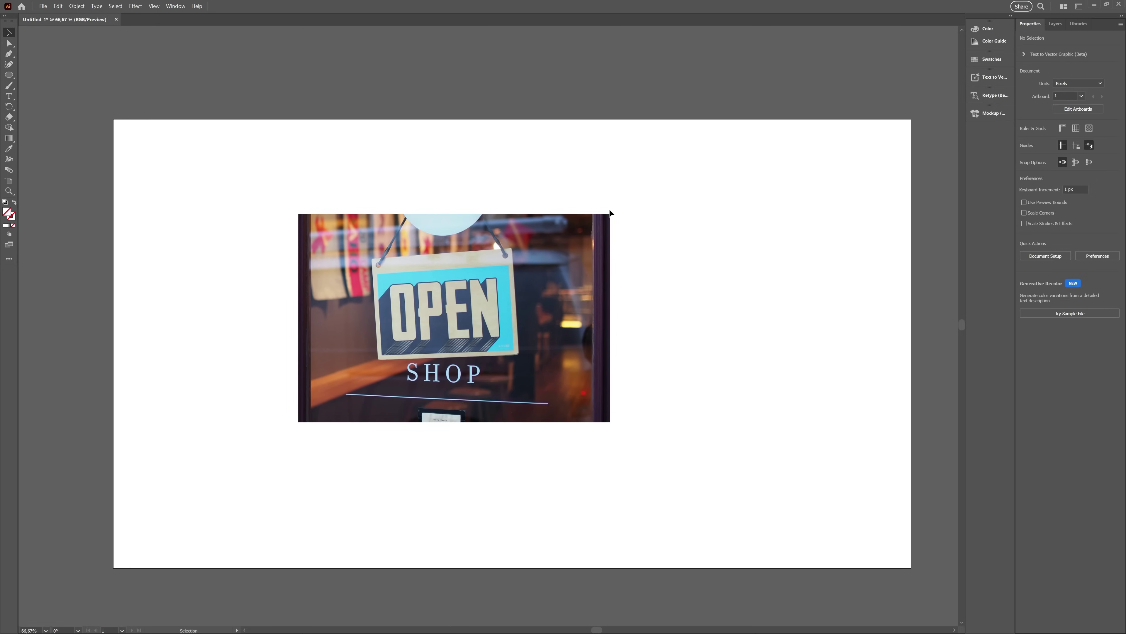
left_click_drag(612, 215, 512, 338)
key("ctrl+z")
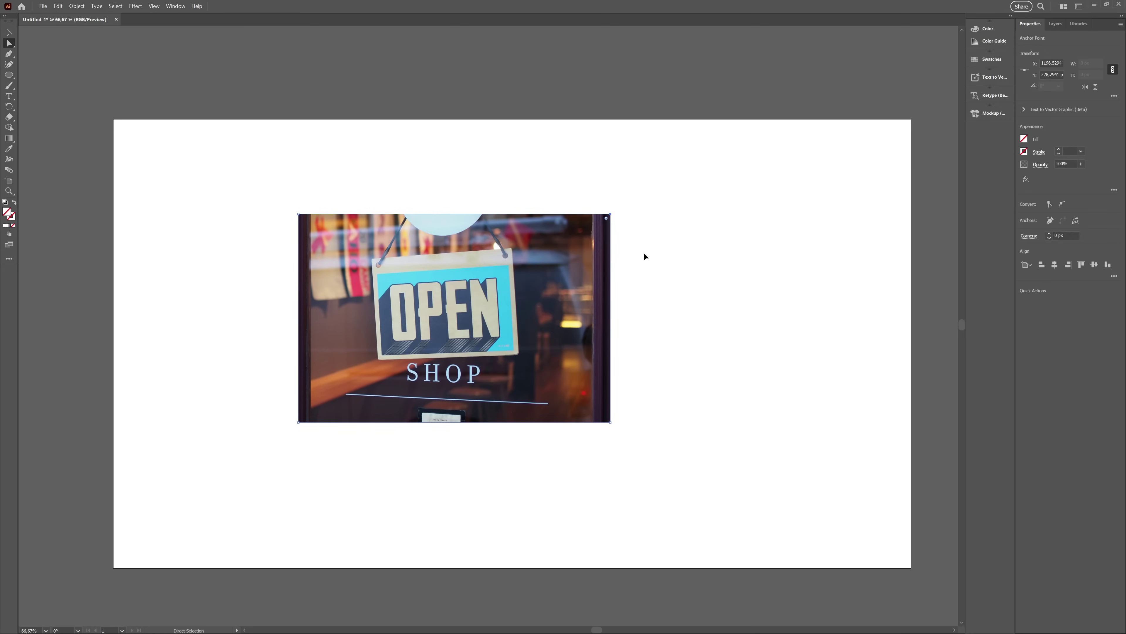
key("v")
Open the linked OPEN SHOP photo's original in Photoshop via Edit Original.
left_click(504, 295)
left_click(656, 466)
left_click(490, 340)
left_click(486, 443)
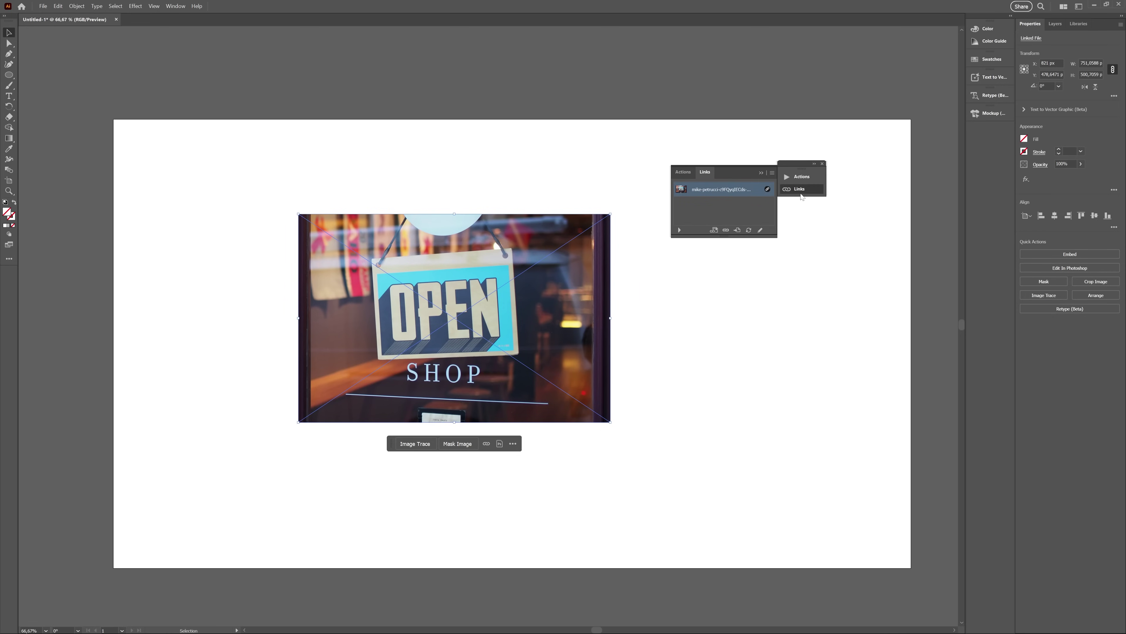
left_click(500, 443)
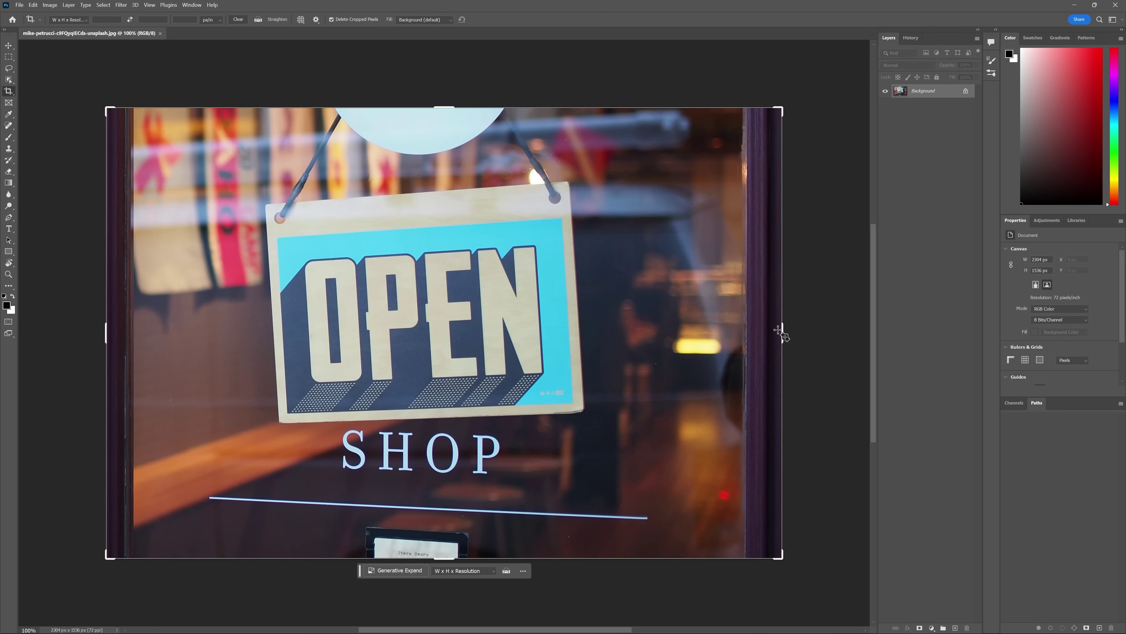
Trim the right and left sides of the OPEN SHOP photo and save it as JPEG.
left_click_drag(780, 330, 712, 330)
left_click_drag(175, 331, 205, 334)
key("Return")
key("ctrl+s")
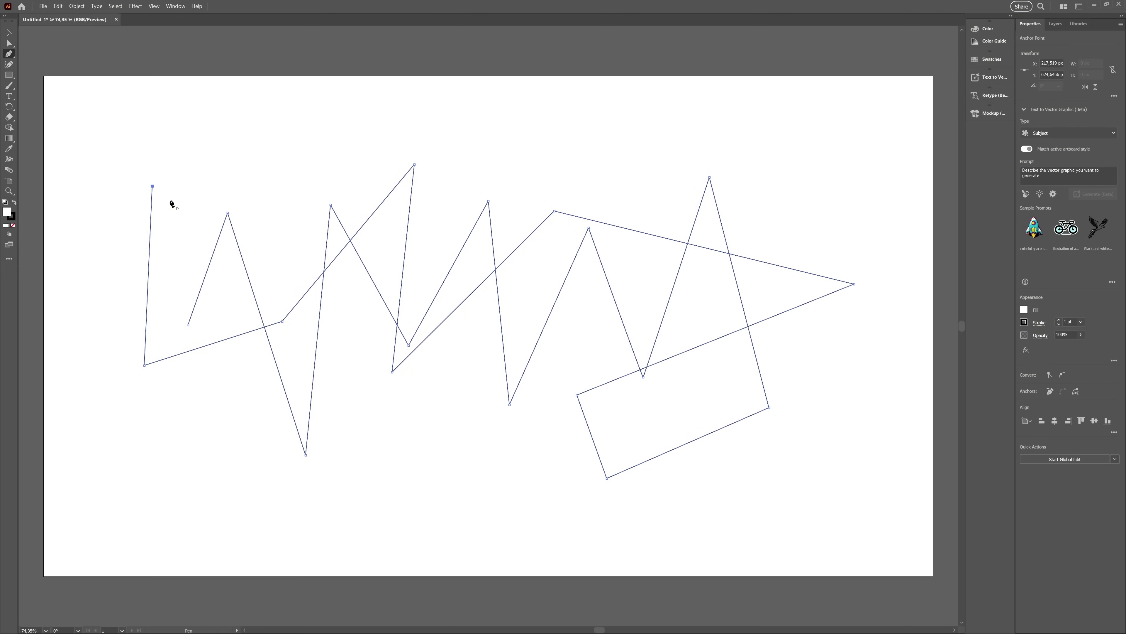
Finish the zigzag path, select it, and set its stroke to 10 pt.
left_click(393, 454)
key("v")
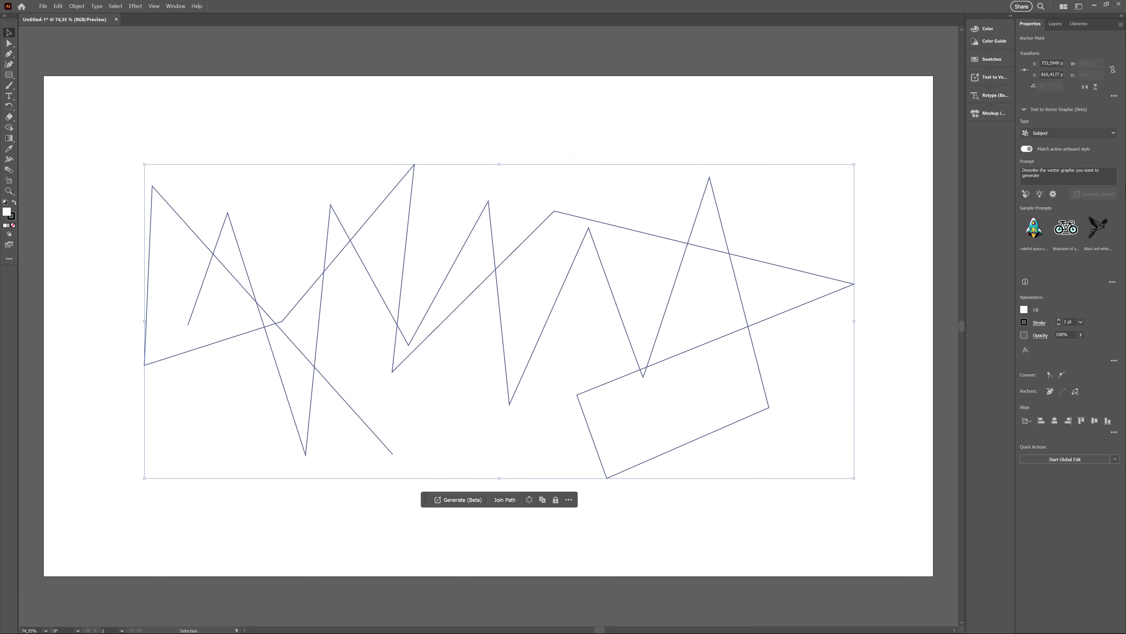
left_click(1024, 109)
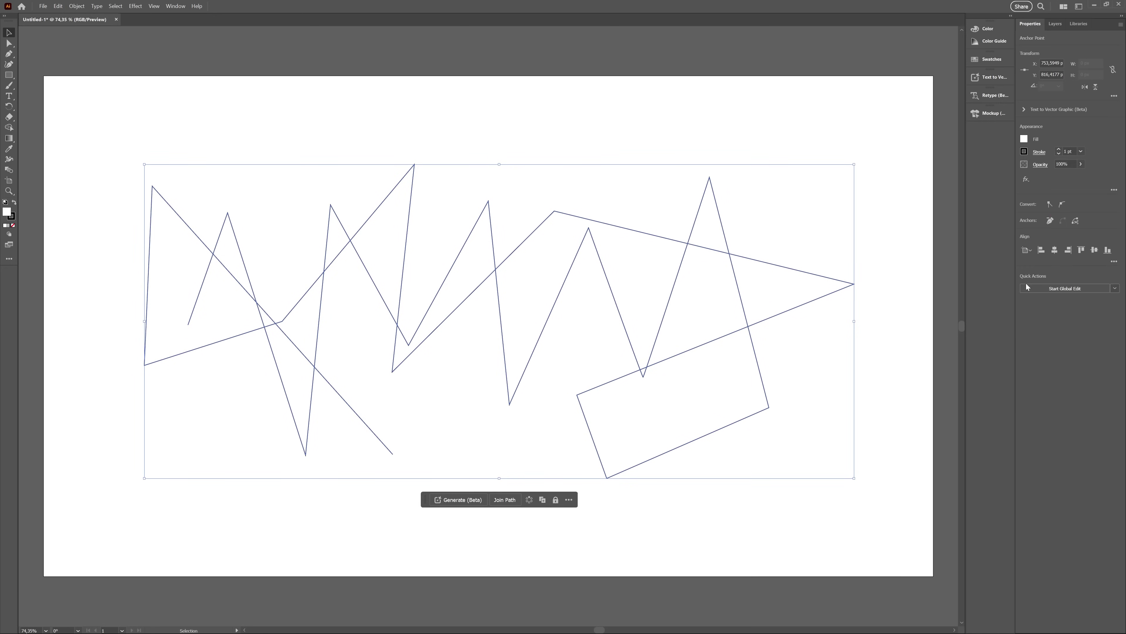
left_click(1059, 150)
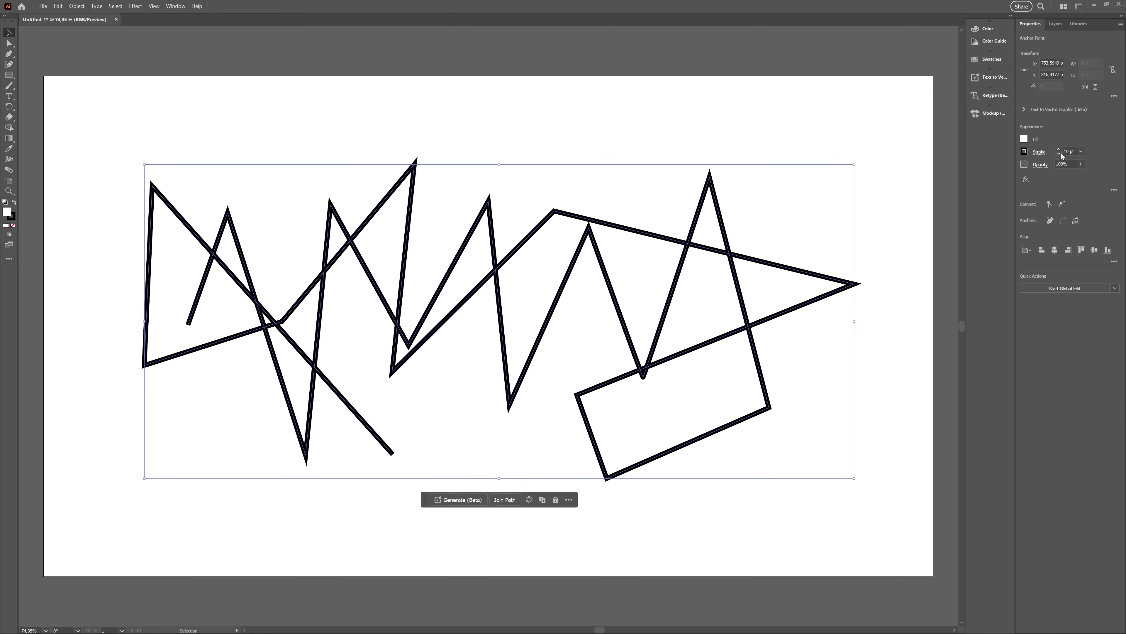
Bring up the Object > Path > Smooth slider and move it below the artwork.
left_click(77, 6)
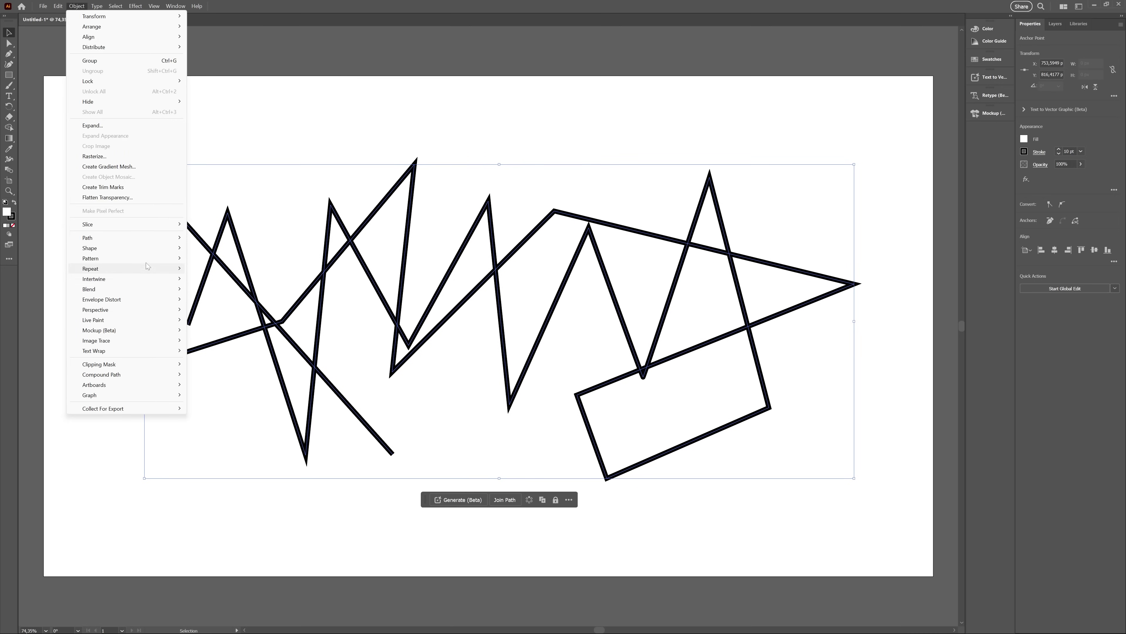
mouse_move(133, 238)
left_click(226, 307)
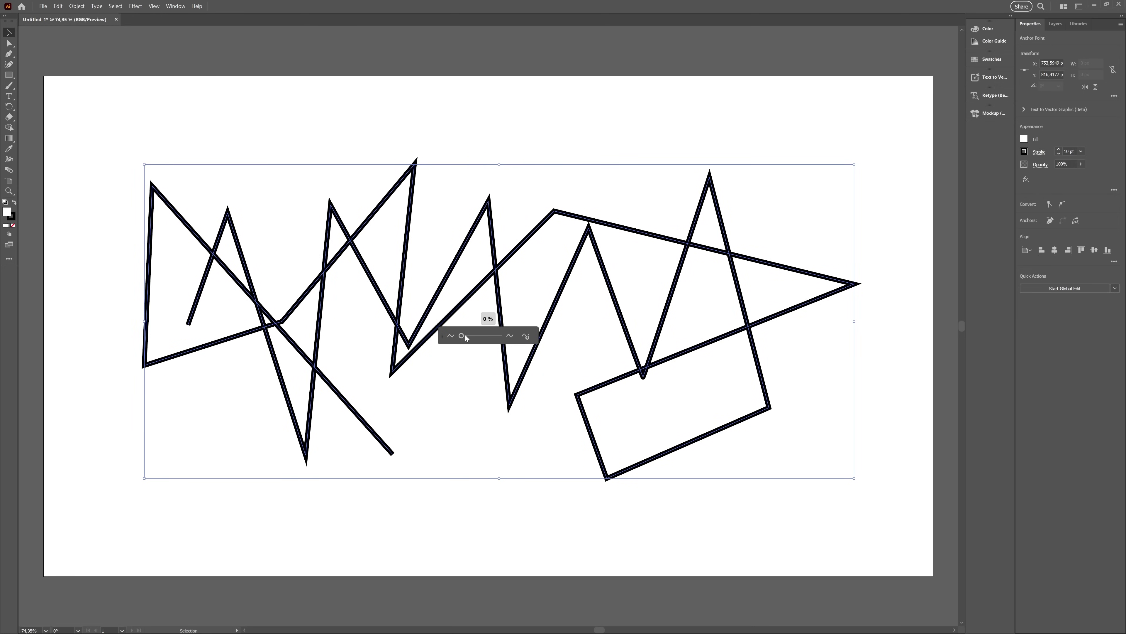
left_click_drag(441, 341, 455, 506)
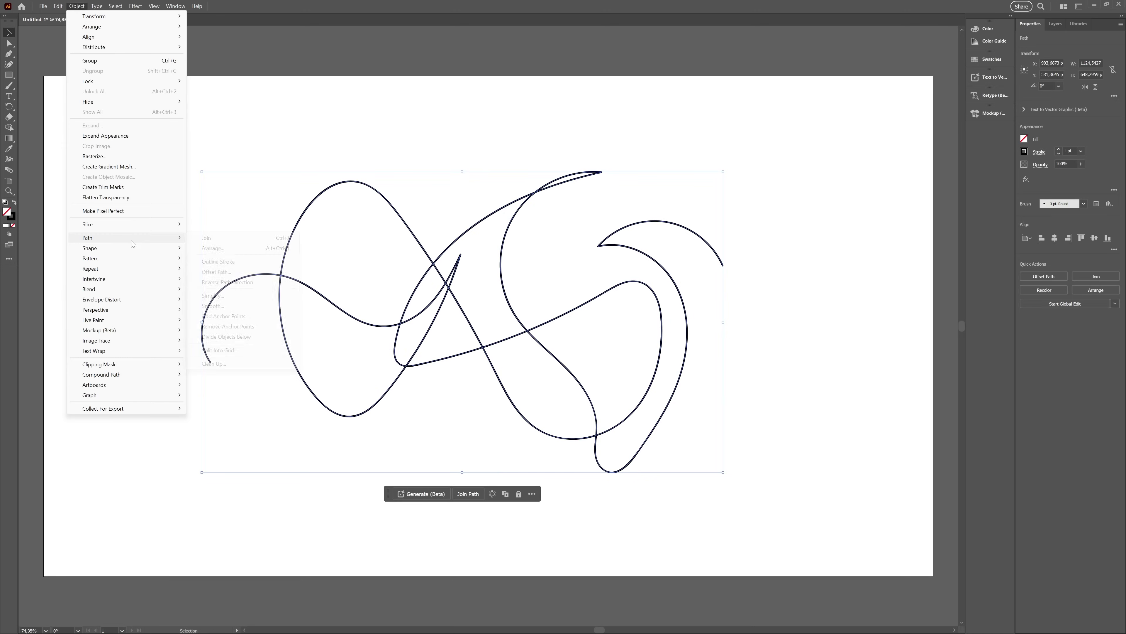
Smooth the curvy path to 63% and the signature path to about 95%, then deselect.
left_click(222, 306)
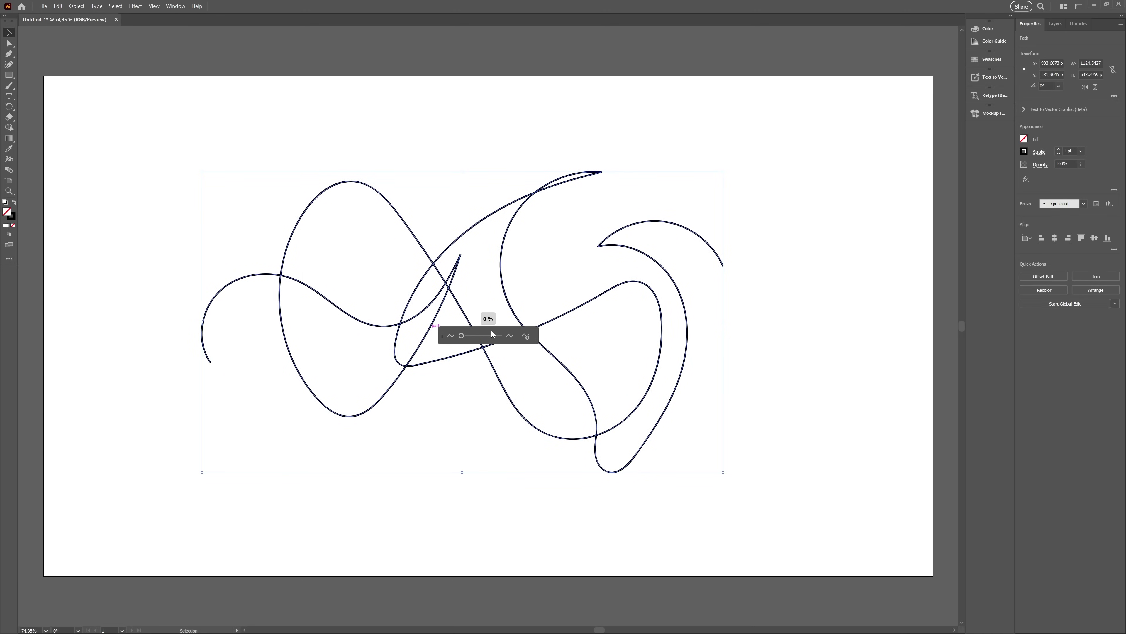
left_click_drag(463, 337, 496, 335)
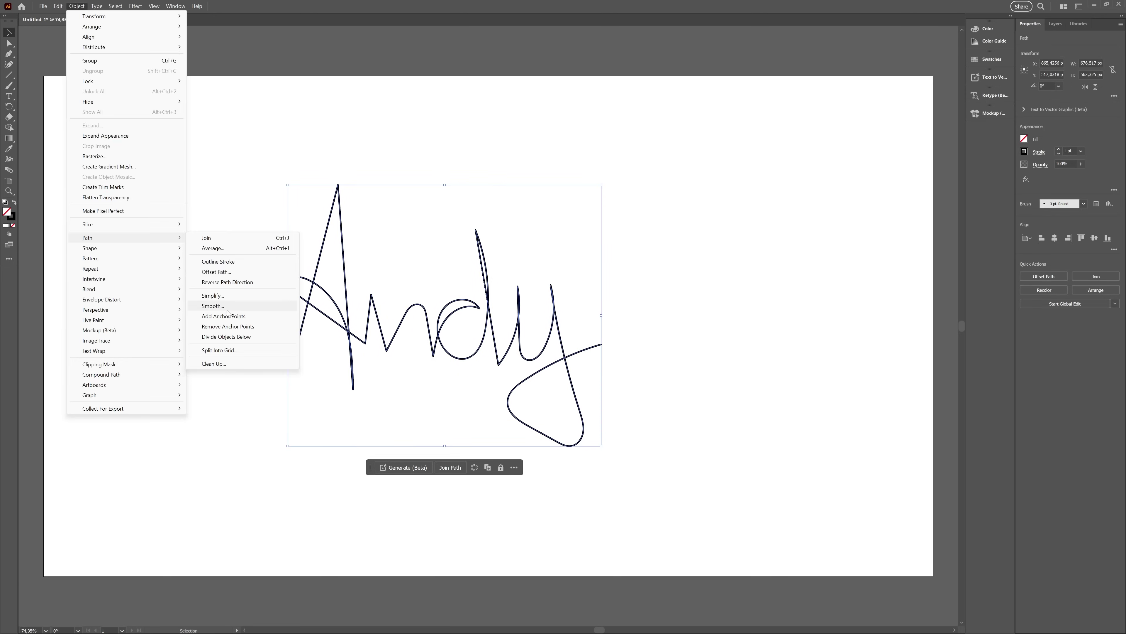
left_click(266, 316)
left_click_drag(461, 335, 495, 358)
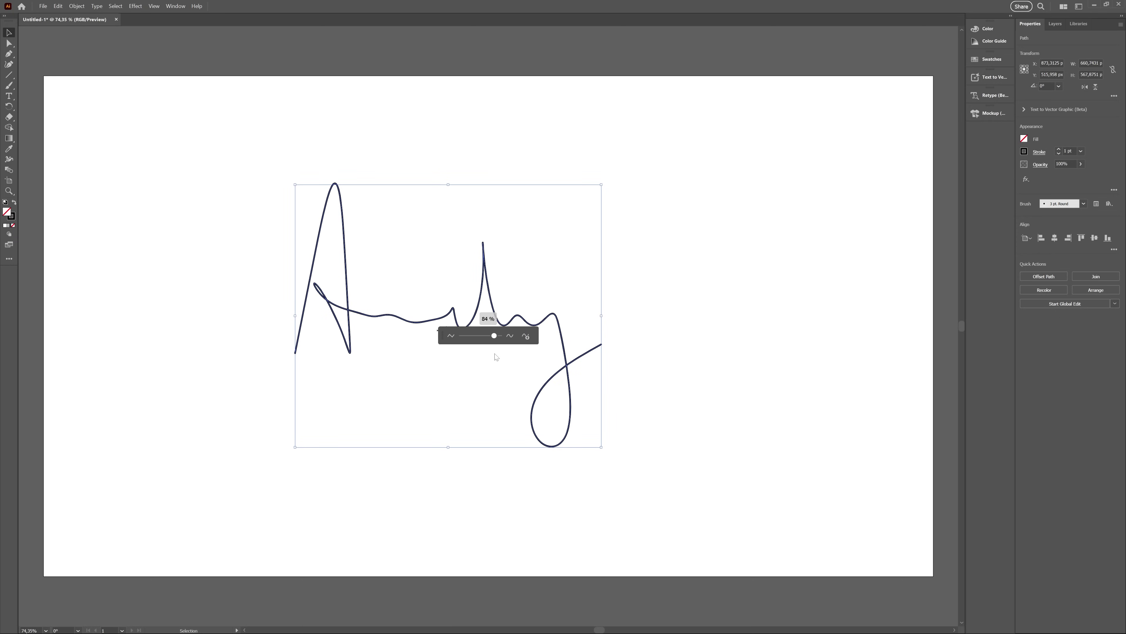
left_click(674, 315)
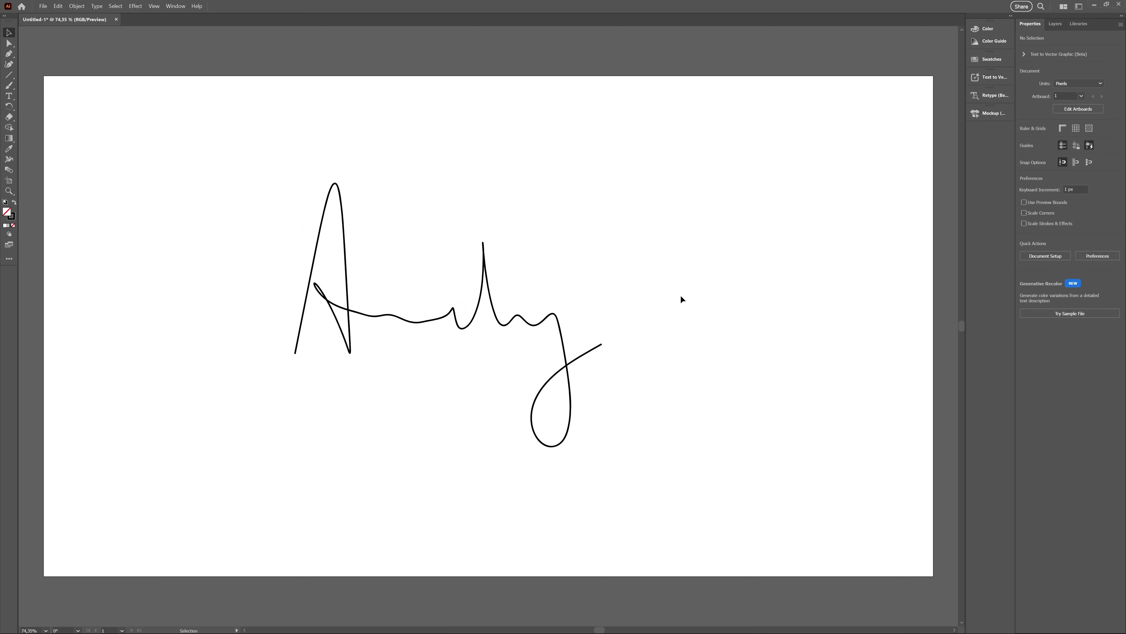